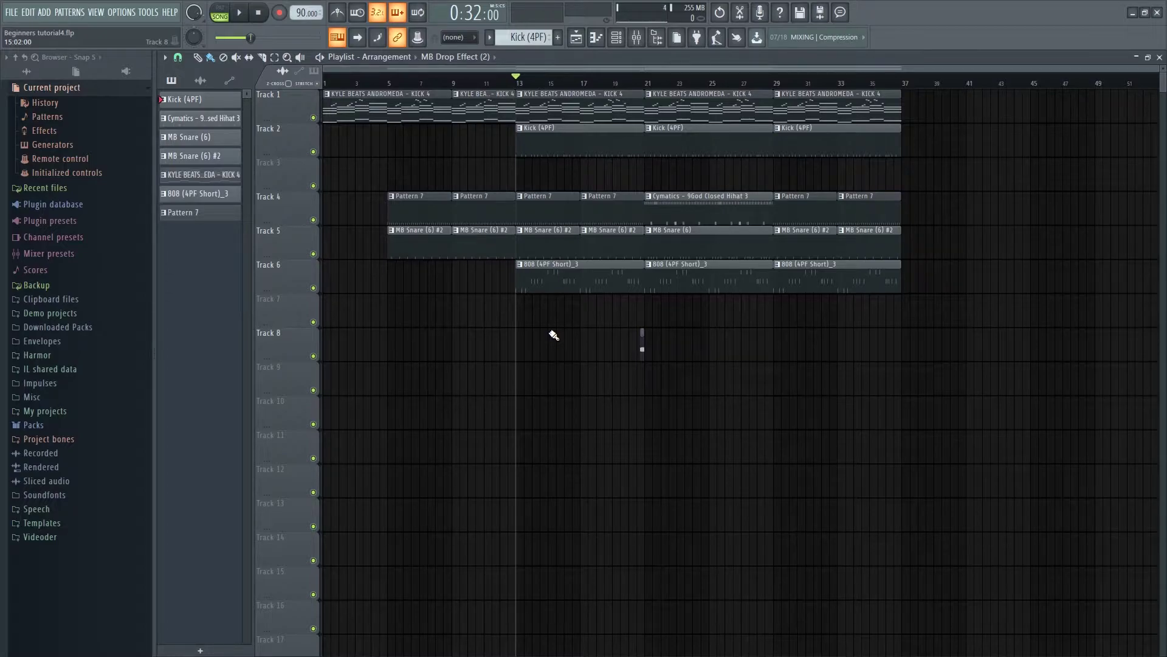
Look over the full playlist arrangement, from the melody intro to the last drum and 808 section
scroll(554, 335, "up", 3)
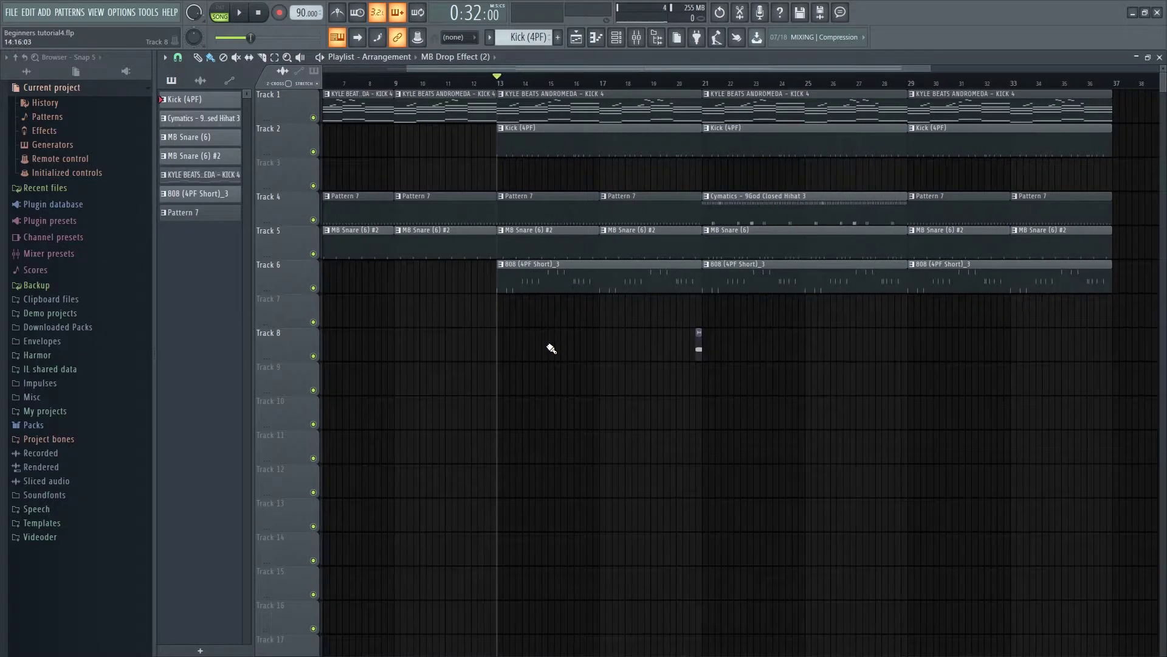
left_click_drag(550, 347, 803, 451)
scroll(526, 376, "down", 3)
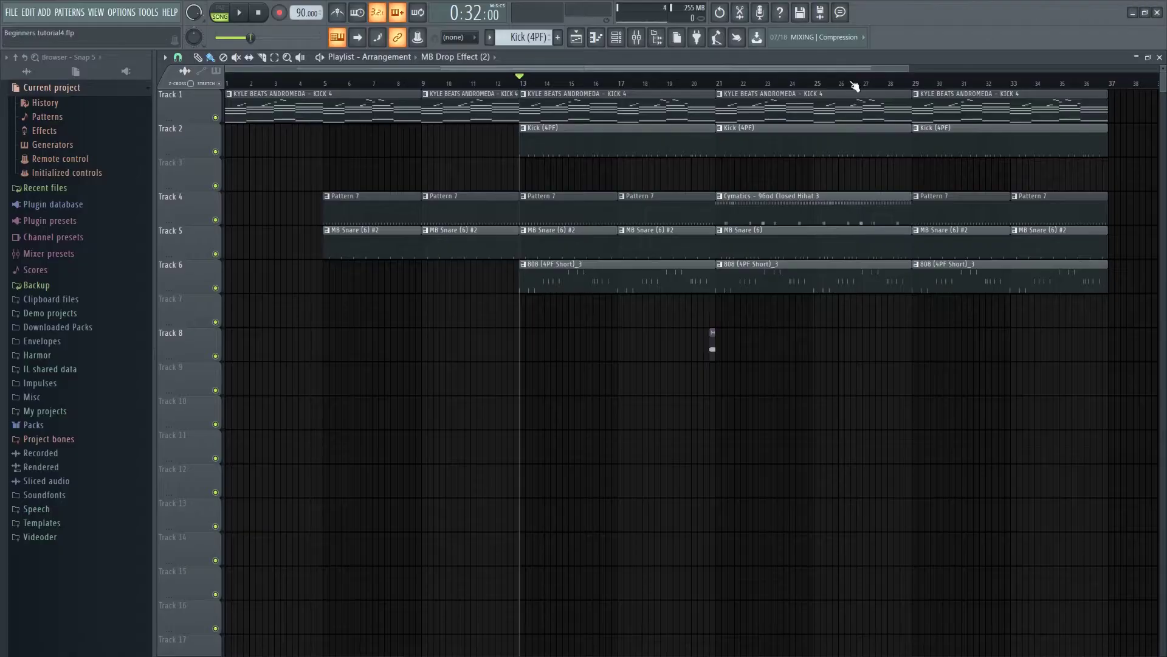
scroll(469, 351, "down", 3)
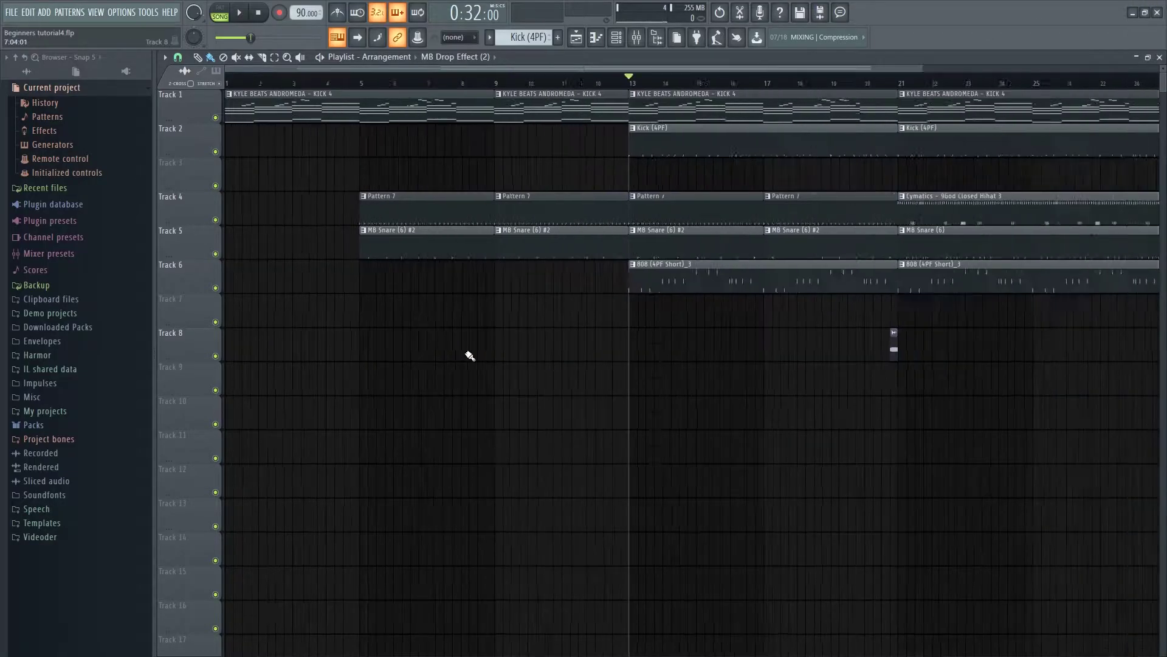
scroll(468, 311, "left", 3)
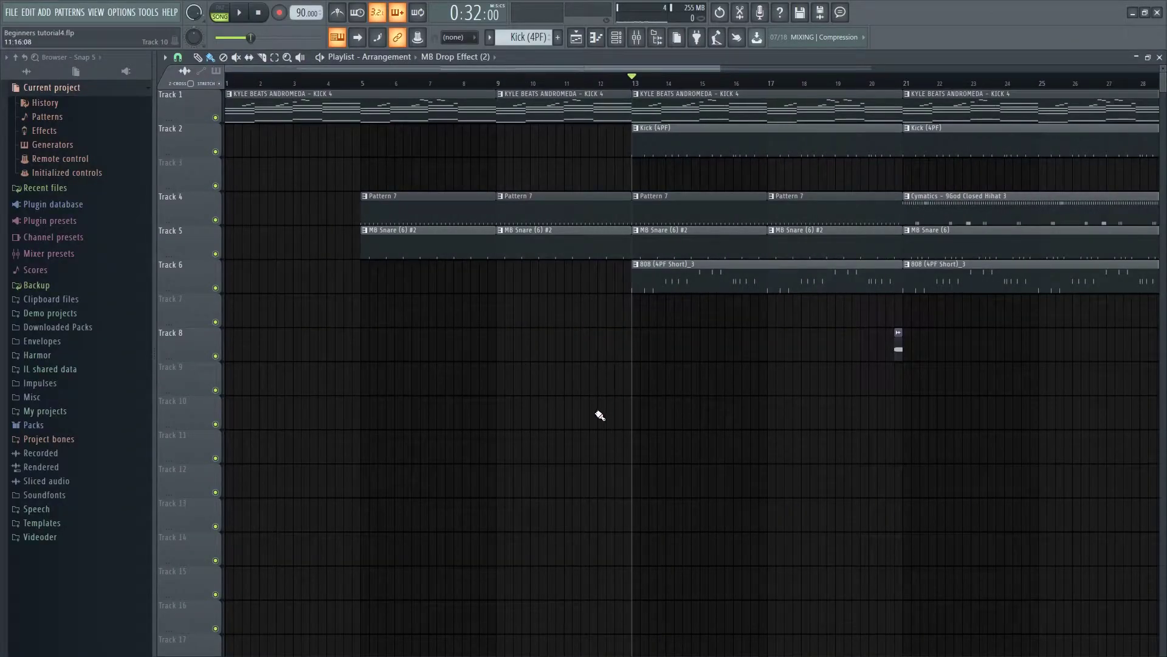
scroll(800, 531, "up", 1)
scroll(817, 496, "left", 3)
scroll(790, 476, "down", 2)
scroll(754, 411, "down", 1)
left_click_drag(754, 410, 730, 404)
left_click_drag(513, 357, 678, 378)
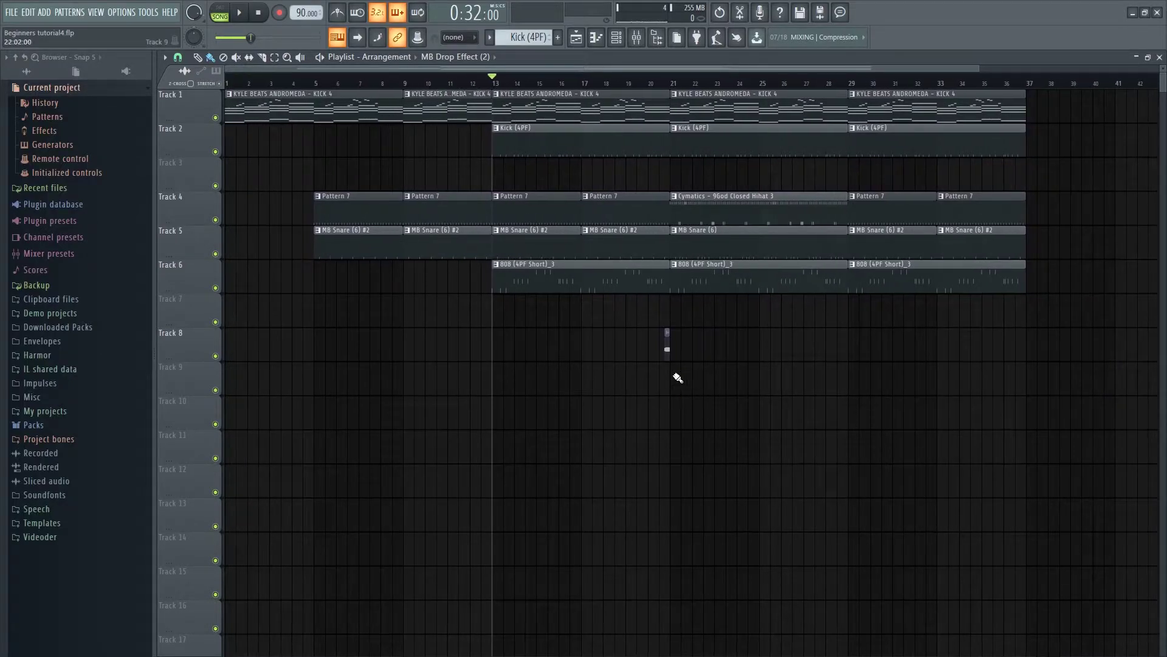
scroll(389, 198, "up", 2)
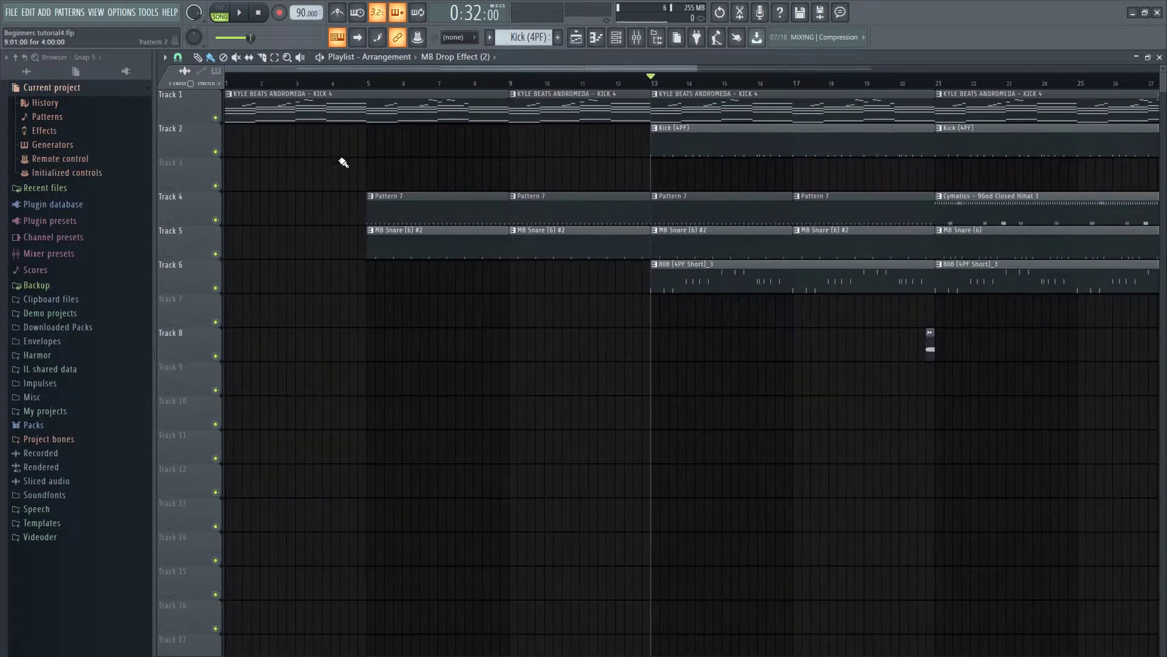
Play the song briefly from bar 1 and inspect the Track 1 melody pattern's notes in the piano roll
left_click(227, 83)
key("space")
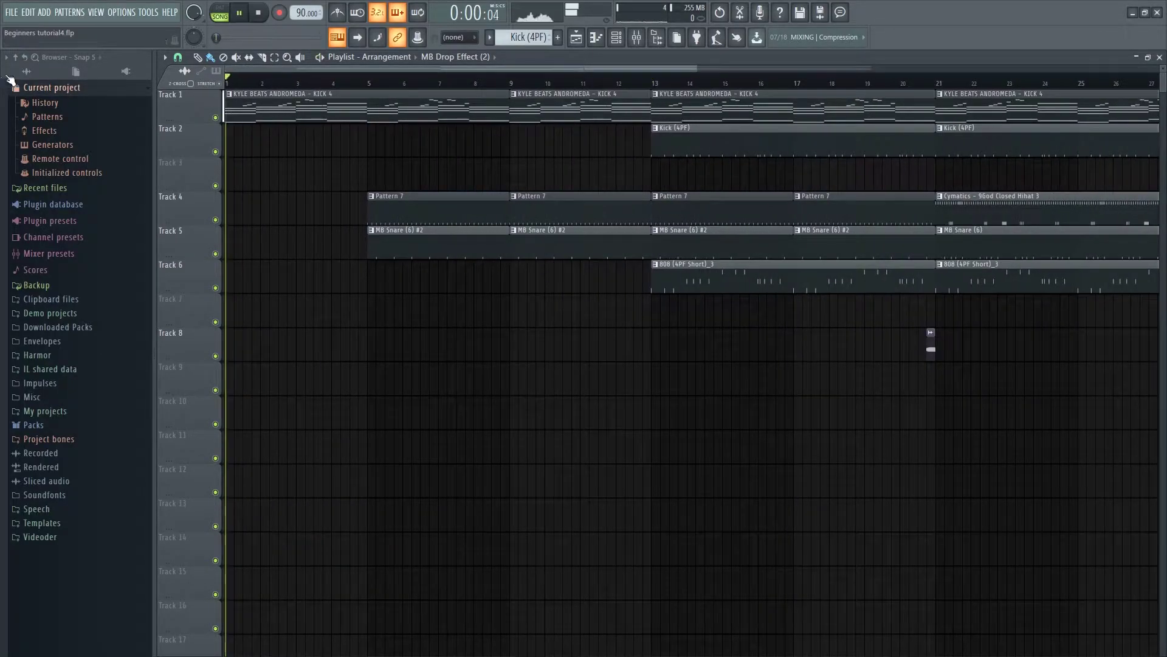
key("space")
double_click(357, 110)
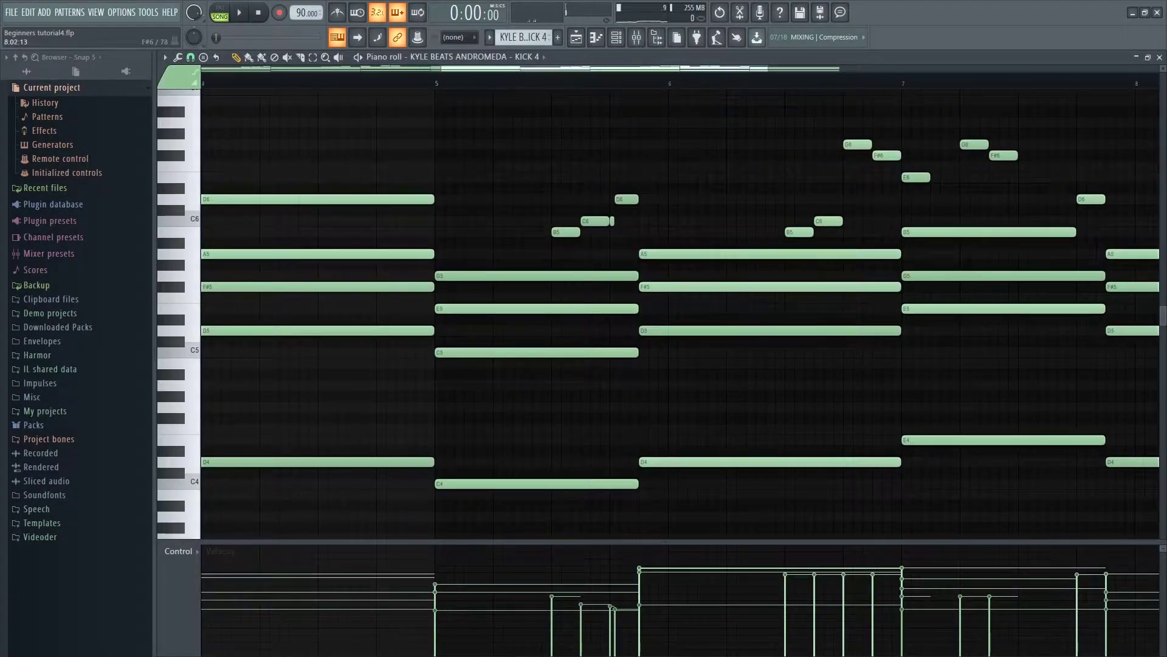
left_click(1159, 57)
Load Fruity Parametric EQ 2 into the first effect slot of the FM rhodes 2 mixer track
scroll(359, 370, "up", 5)
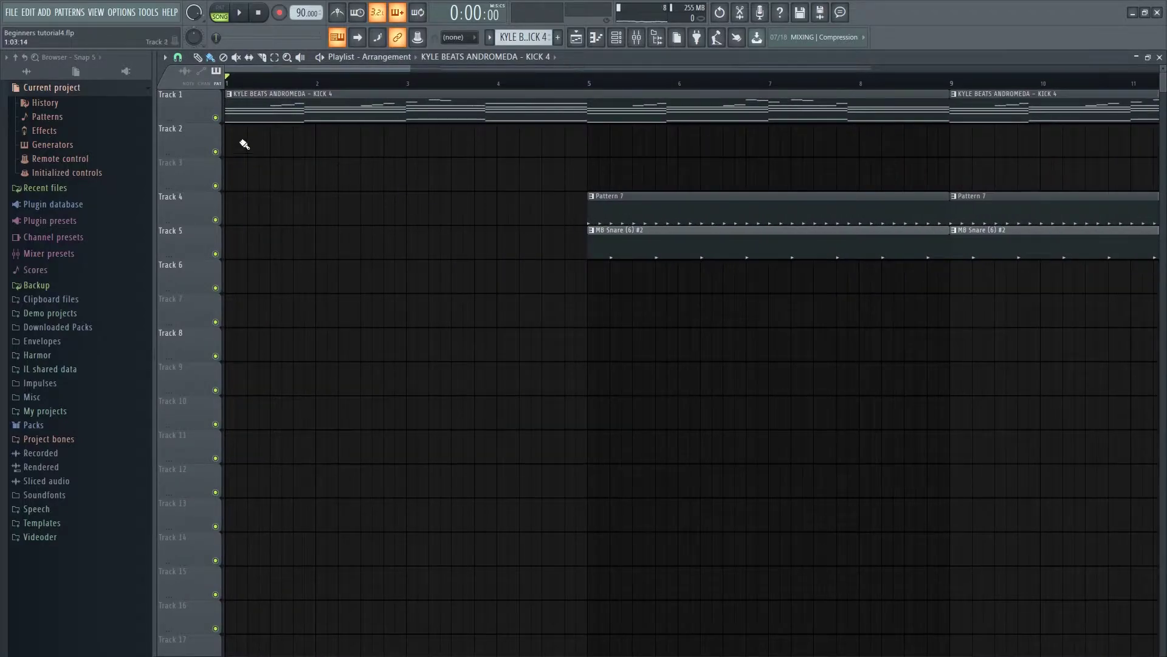
scroll(648, 356, "down", 4)
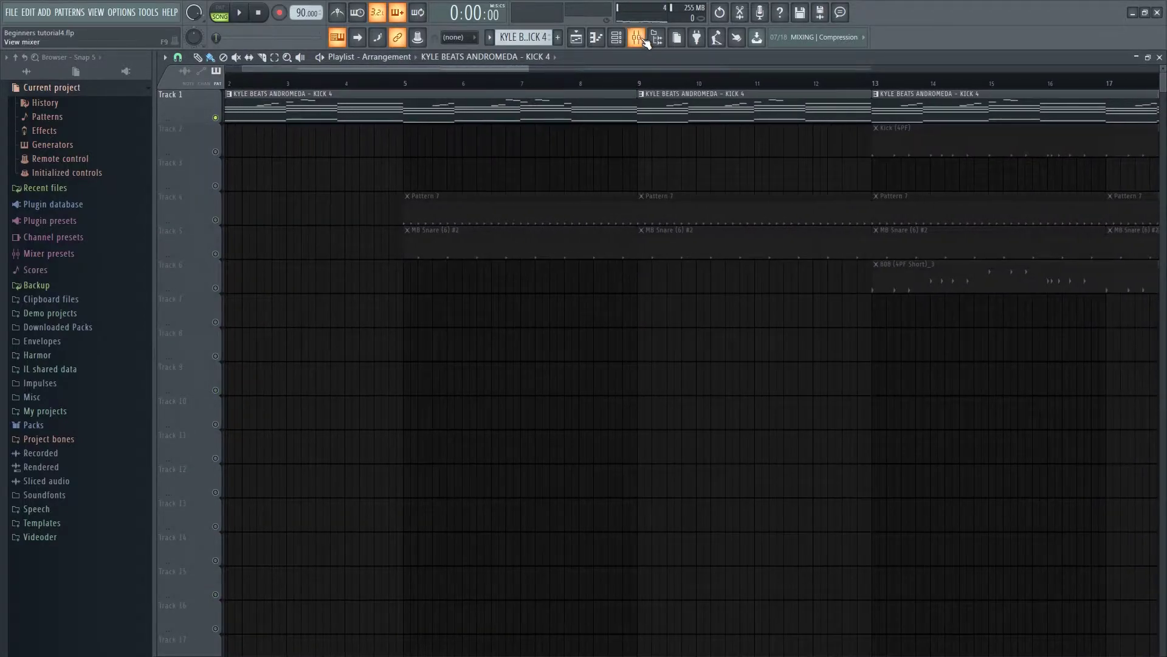
left_click(637, 37)
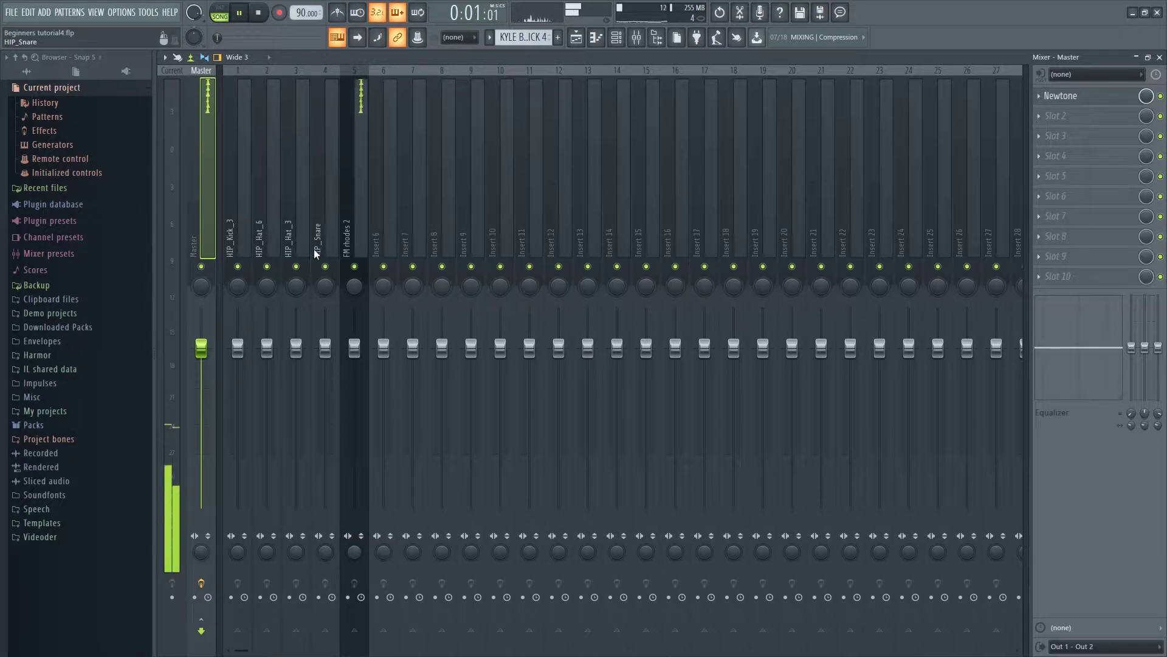
left_click(353, 149)
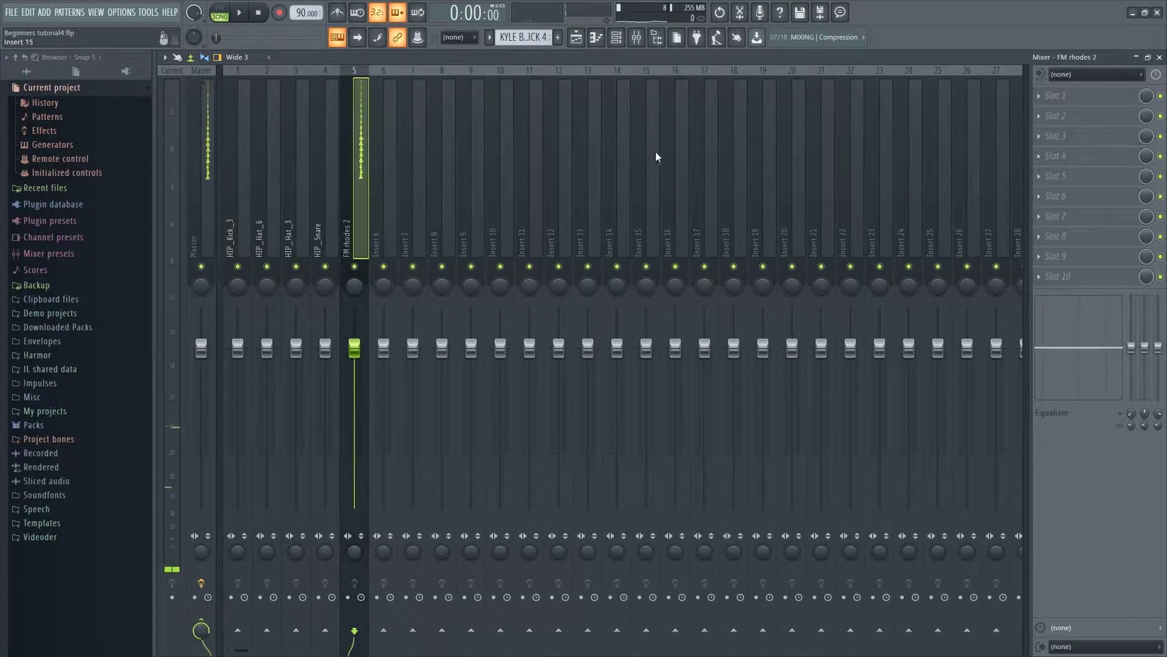
left_click(1075, 104)
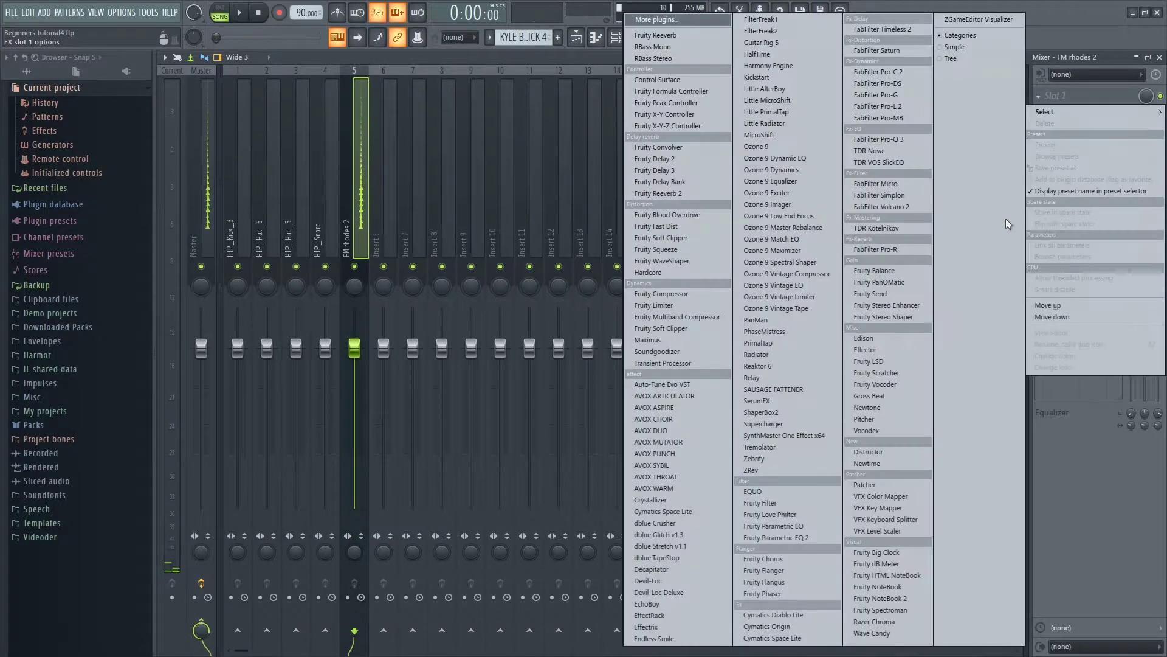
left_click(784, 539)
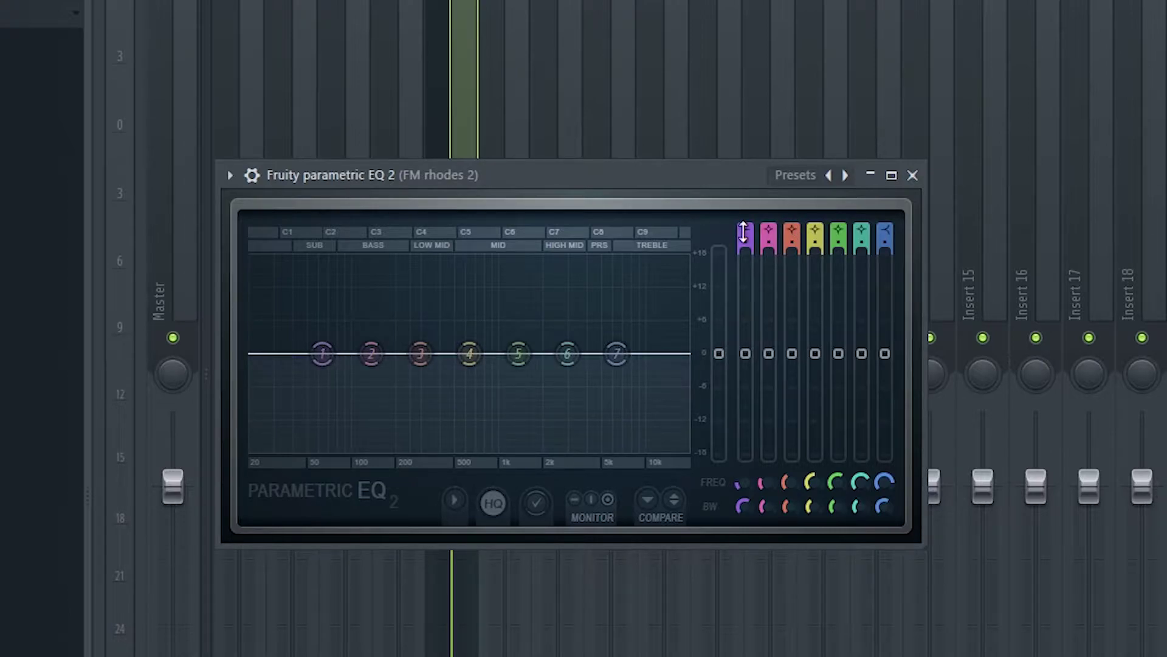
Turn EQ band 1 into a steep high-pass filter and raise its cutoff into the low mids, just past band 3
scroll(745, 228, "down", 2)
scroll(323, 355, "up", 3)
scroll(322, 354, "down", 4)
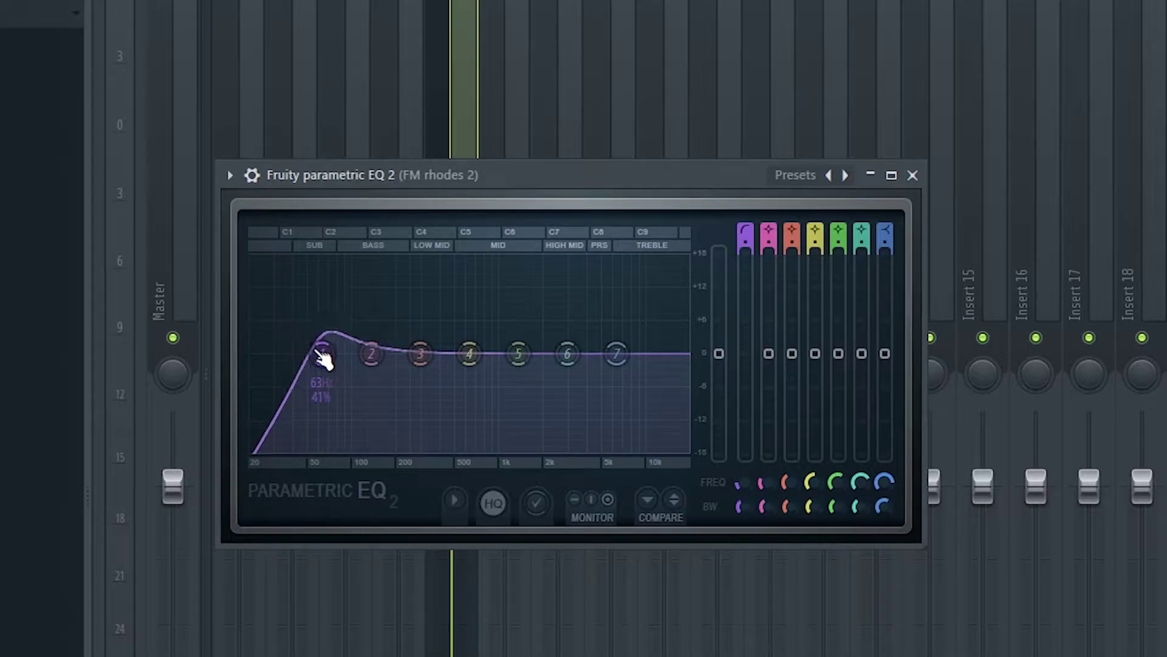
left_click_drag(322, 354, 437, 357)
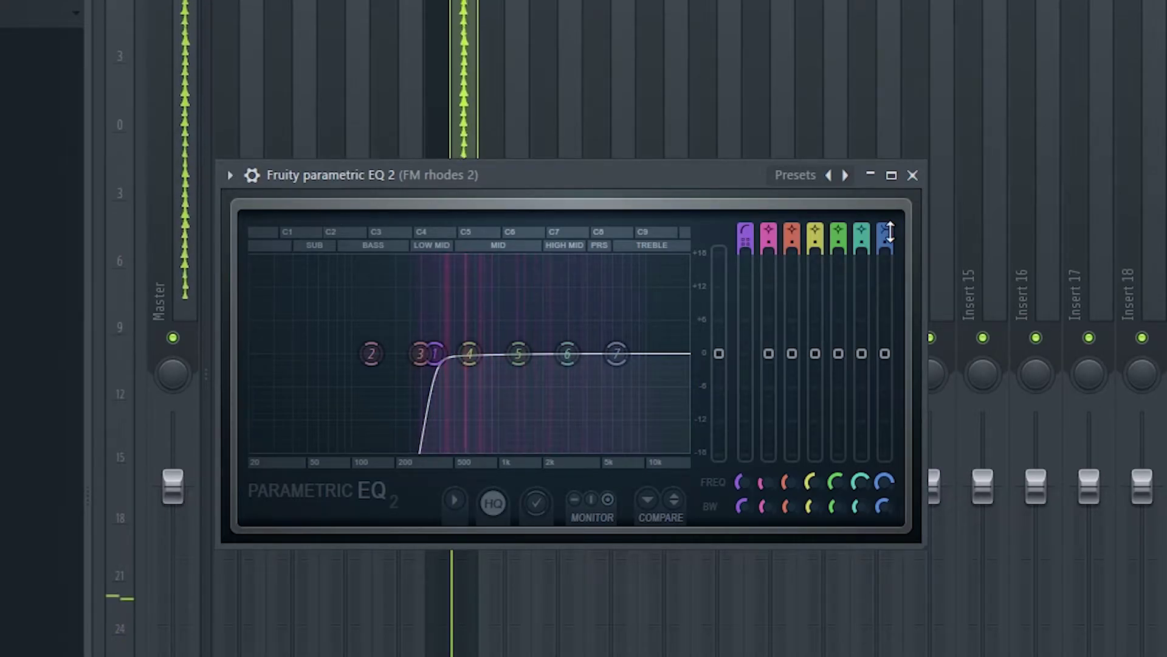
Turn EQ band 7 into a steep low-pass filter with its cutoff at about 13,300 Hz
left_click_drag(890, 231, 891, 290)
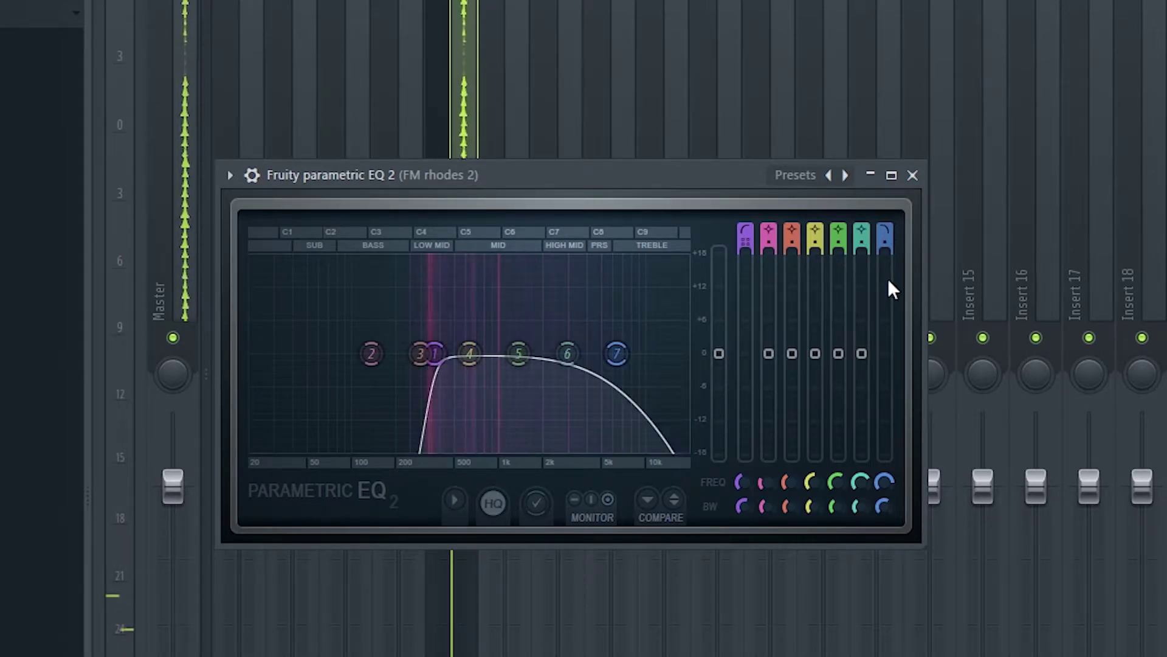
scroll(891, 242, "up", 5)
left_click_drag(656, 332, 625, 370)
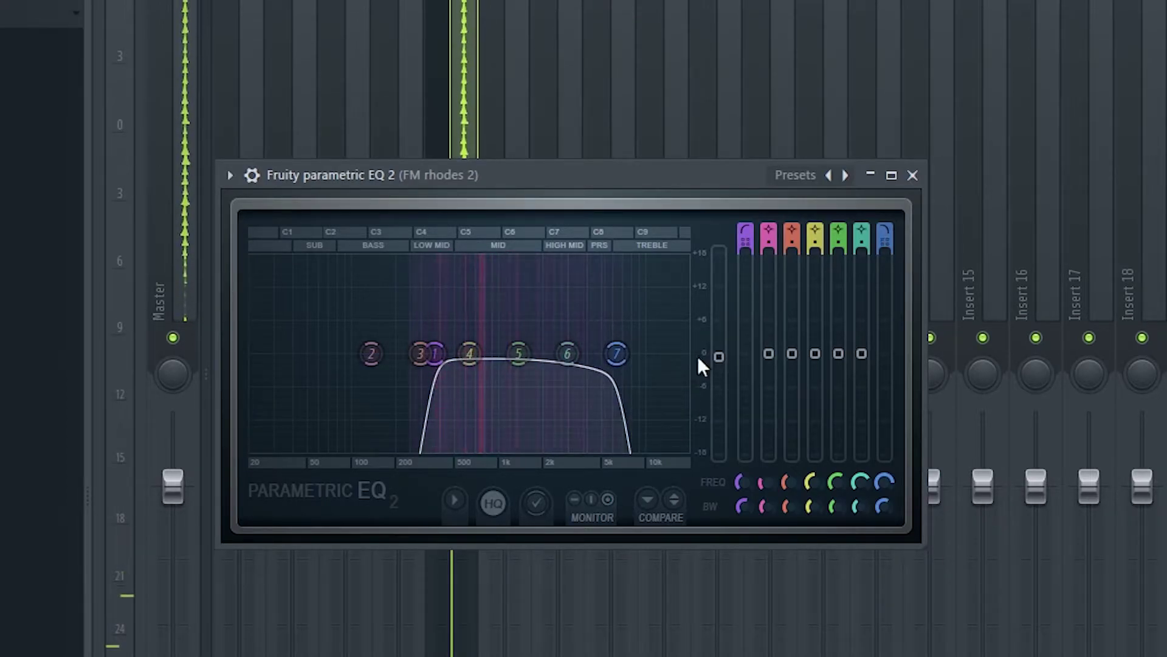
left_click_drag(616, 353, 664, 353)
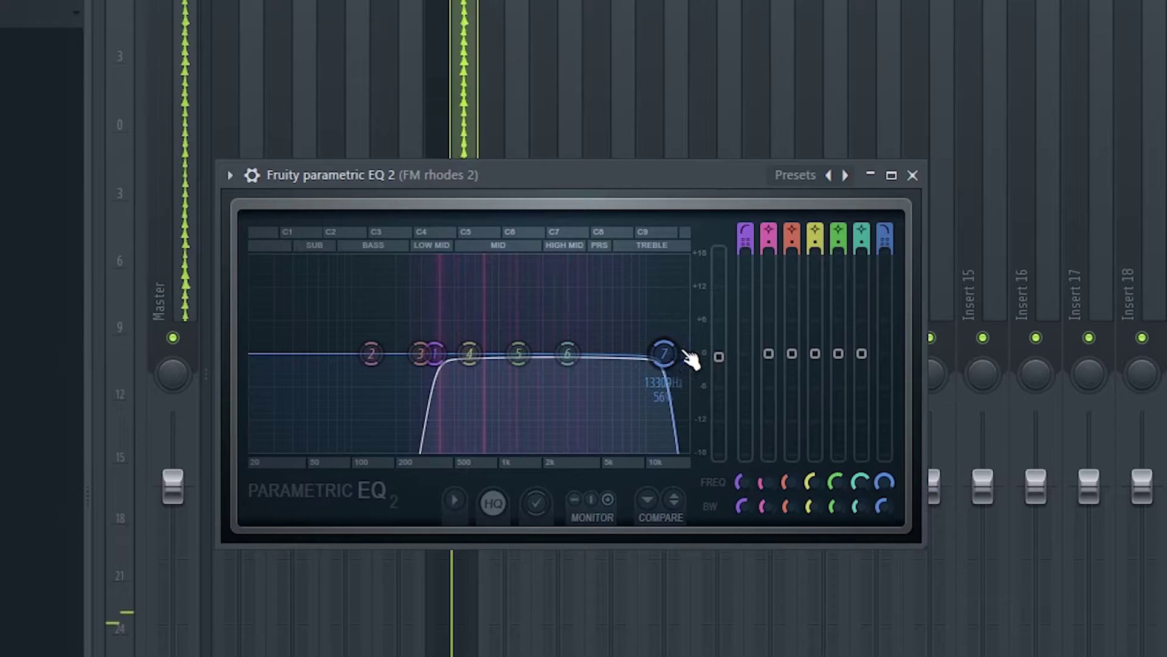
left_click_drag(519, 353, 471, 263)
right_click(472, 262)
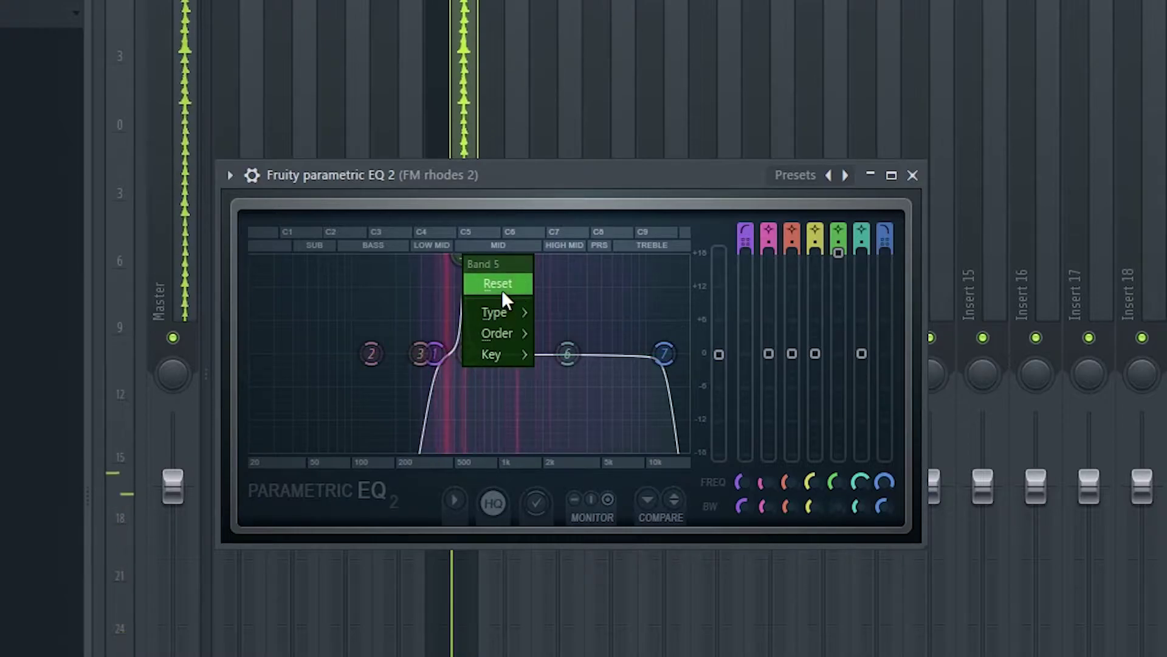
left_click(501, 290)
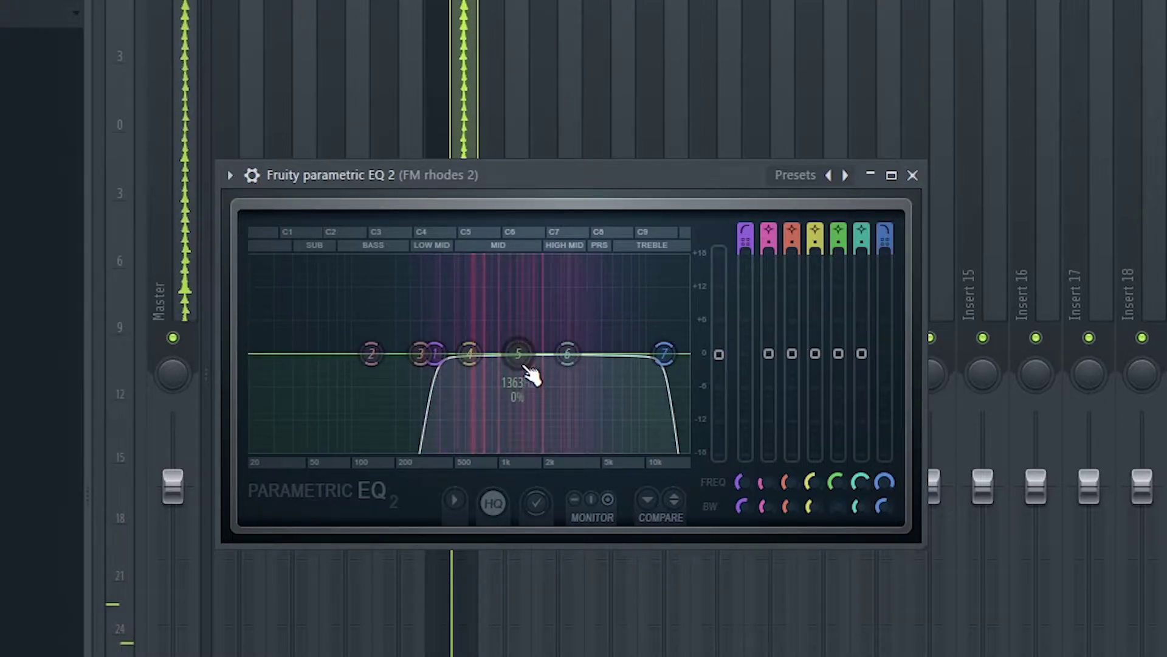
Sweep EQ band 5 as a narrow boost to about 2040 Hz, cut it by about 8 dB and close the equalizer
left_click_drag(518, 354, 545, 259)
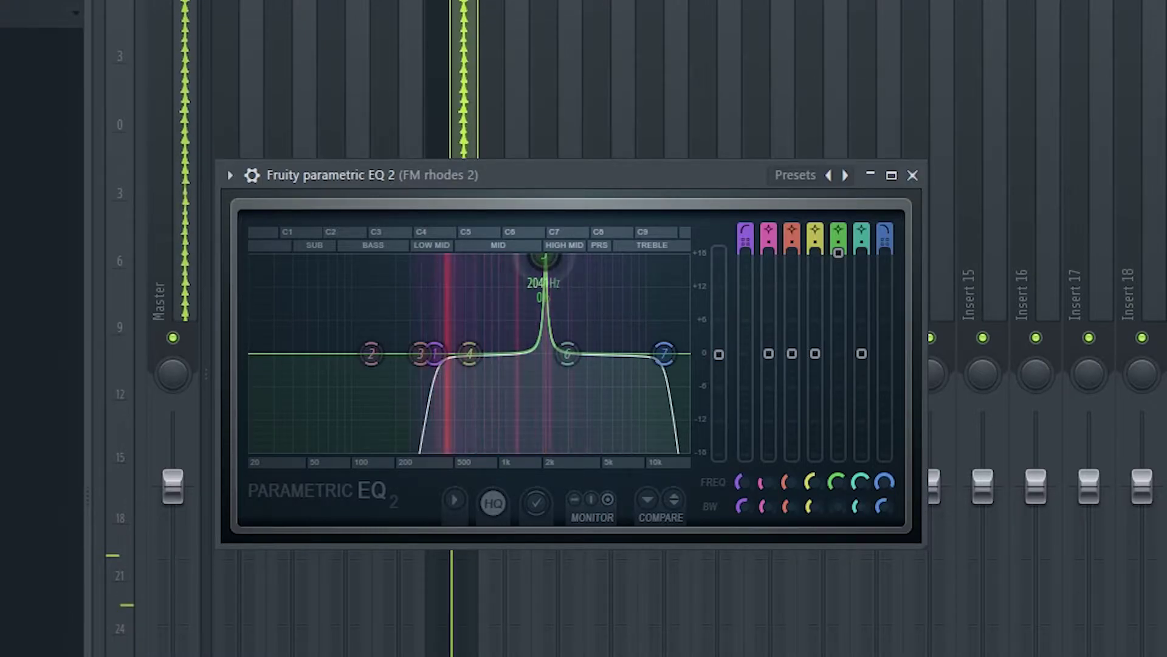
left_click_drag(838, 253, 840, 400)
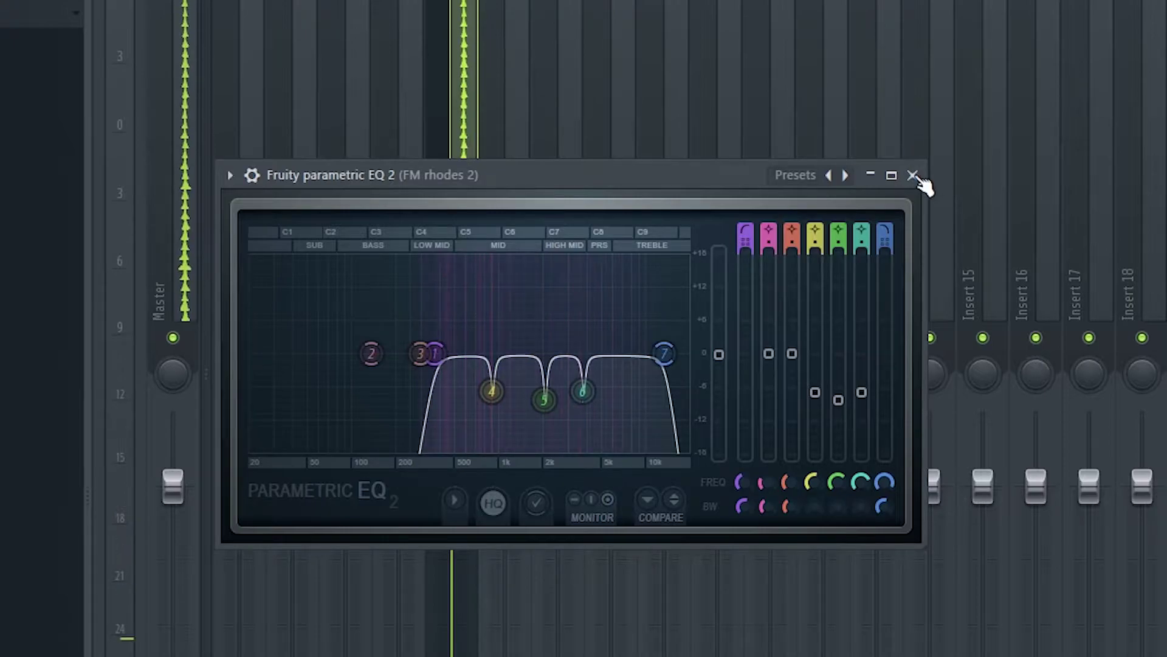
left_click(914, 176)
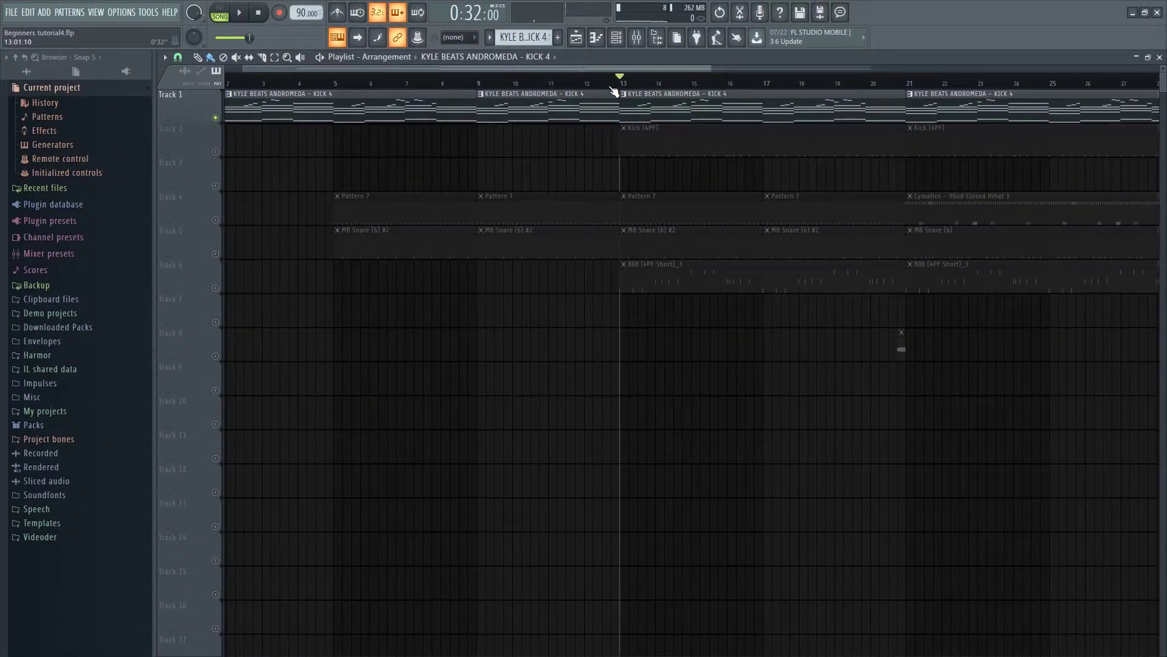
Unsolo Track 1 and listen briefly to the full mix from bar 13
left_click(216, 118, "ctrl")
key("space")
key("space")
scroll(663, 119, "down", 1)
scroll(535, 201, "right", 1)
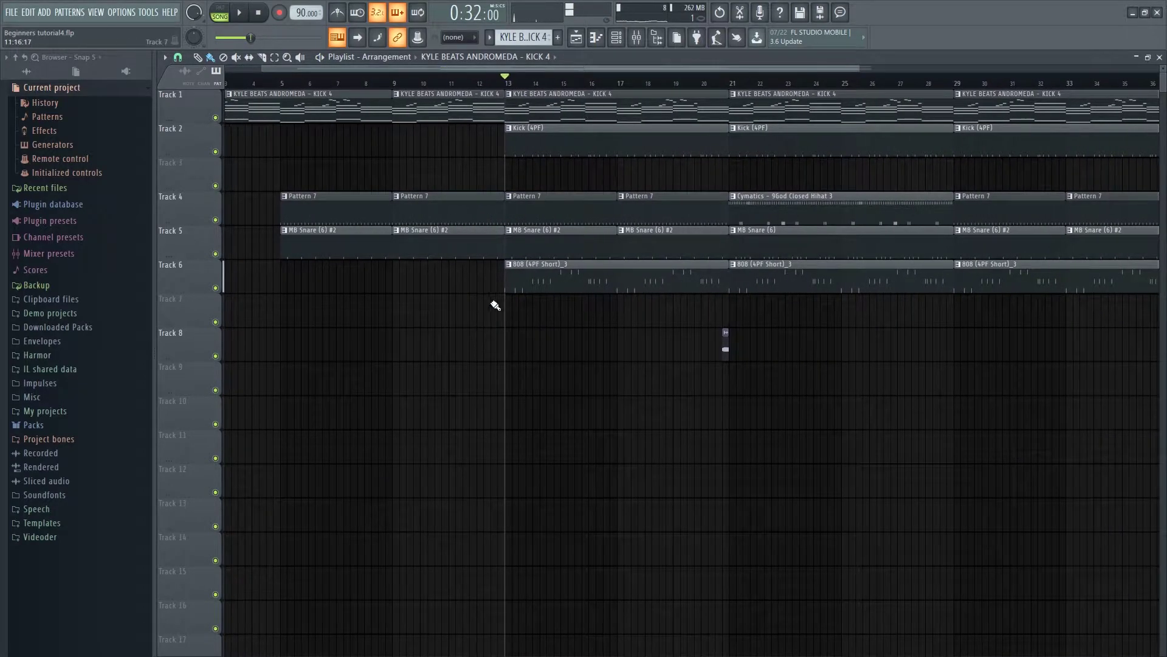
scroll(562, 182, "up", 3)
scroll(383, 176, "down", 2)
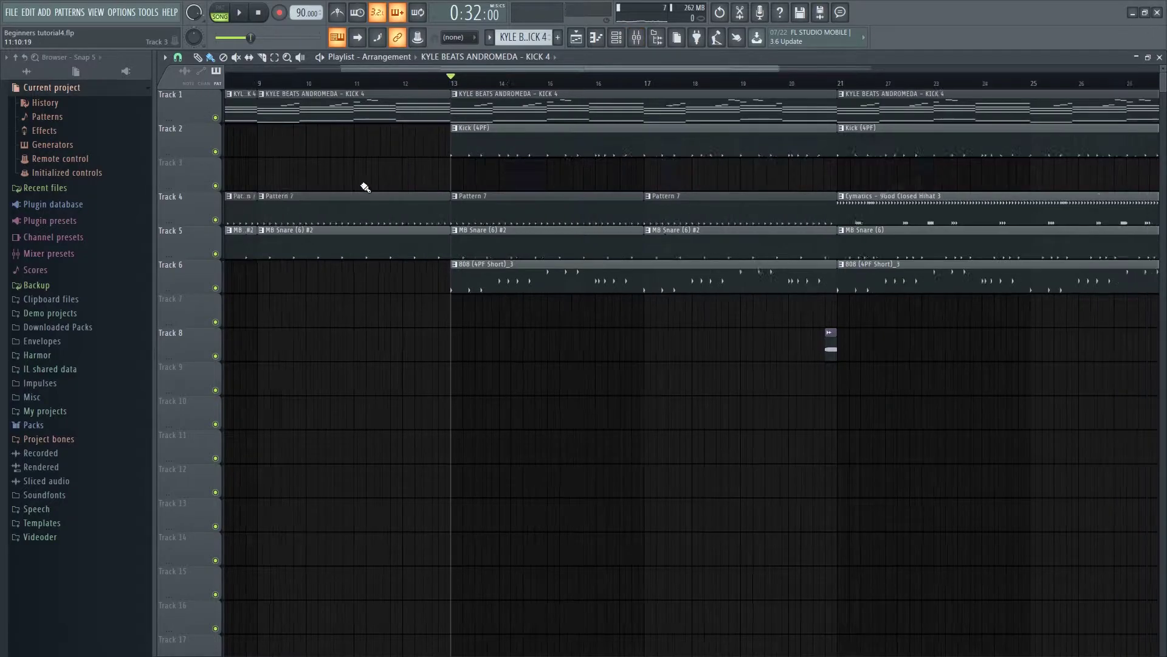
Solo Track 1 and load Ozone 9 Dynamics into the second effect slot of the FM rhodes 2 mixer track
left_click(217, 119, "ctrl")
key("F9")
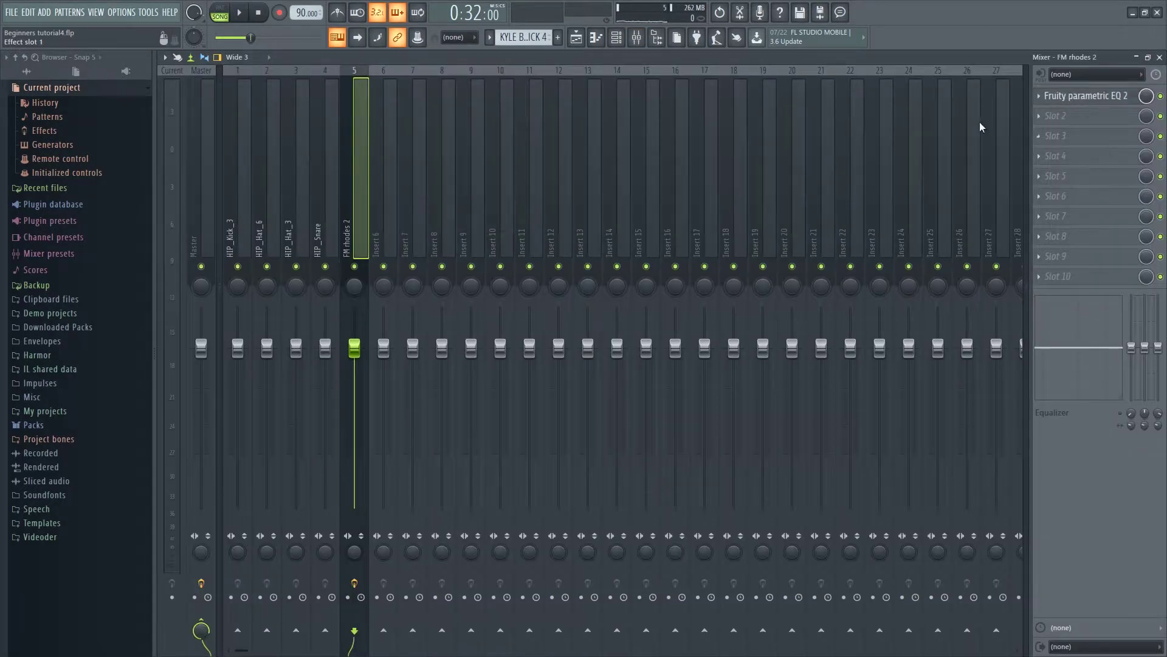
left_click(1056, 116)
left_click(793, 170)
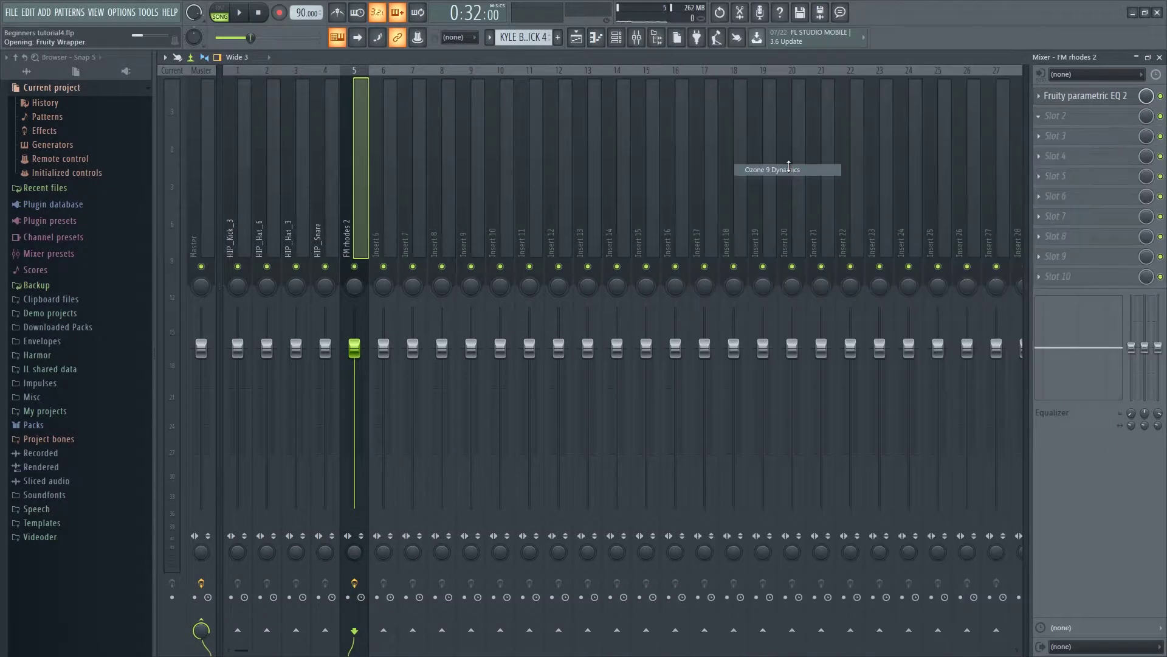
Return to the playlist, unsolo Track 1 and play the full arrangement from bar 13
key("F5")
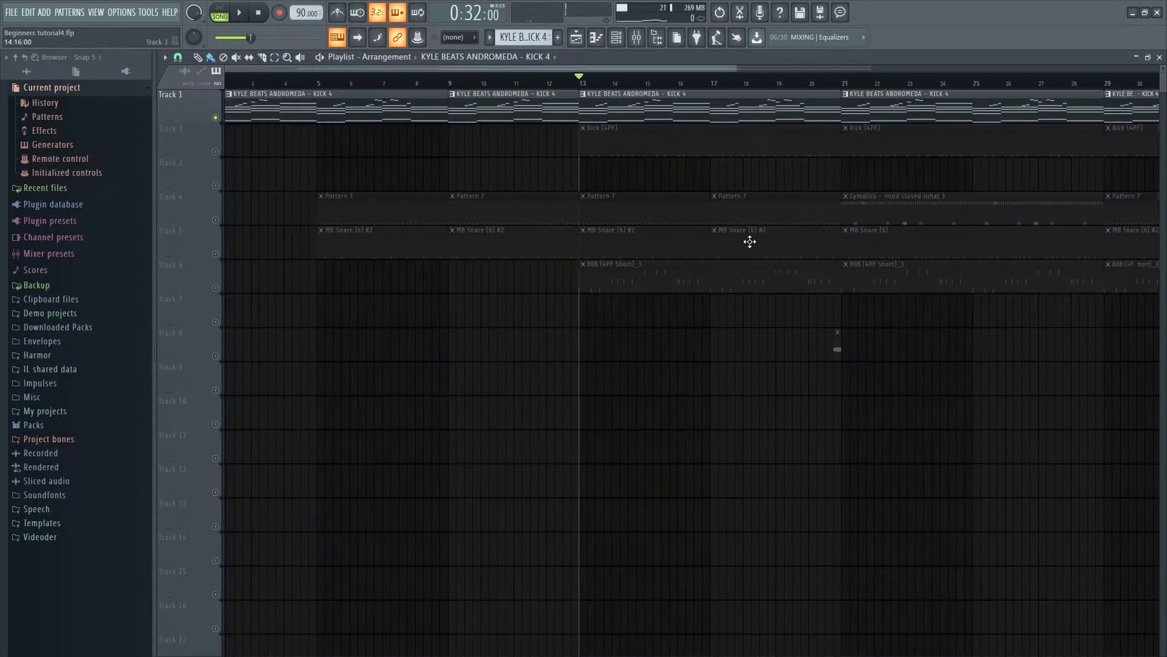
scroll(287, 135, "up", 2)
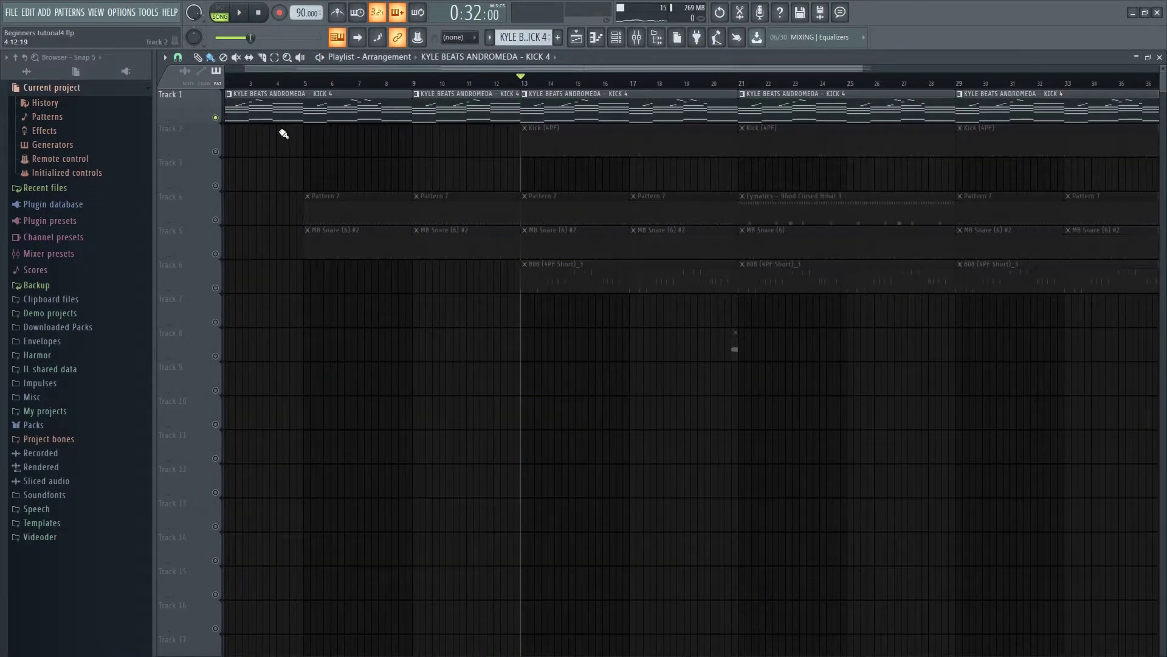
scroll(596, 402, "down", 2)
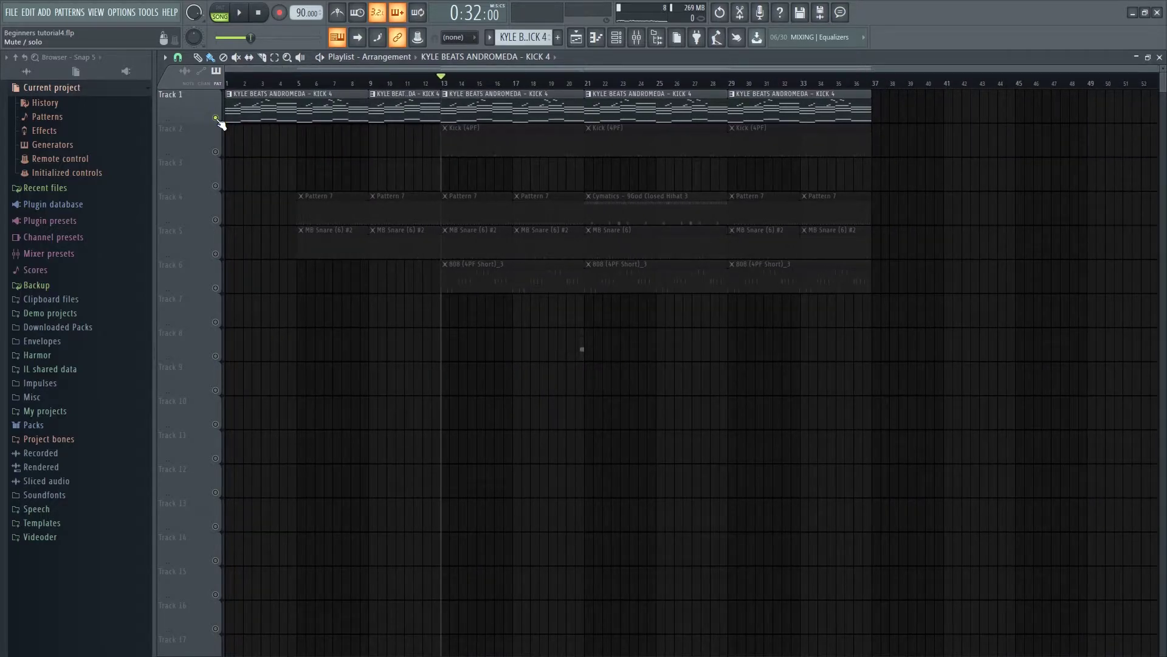
right_click(215, 118)
scroll(539, 188, "up", 5)
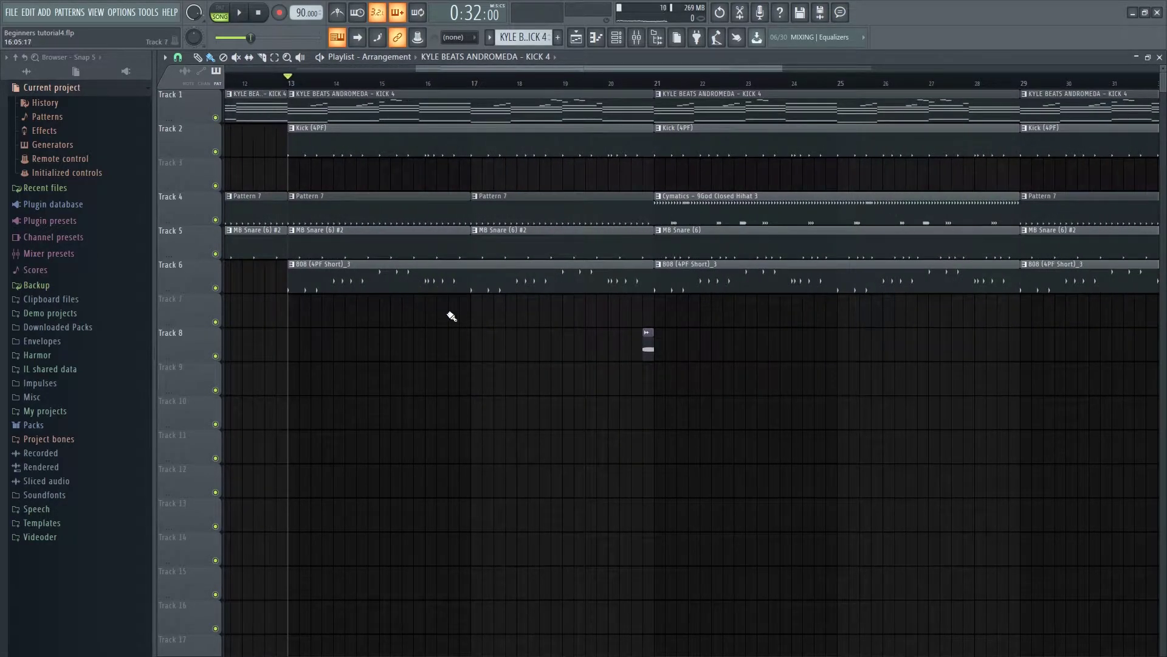
key("space")
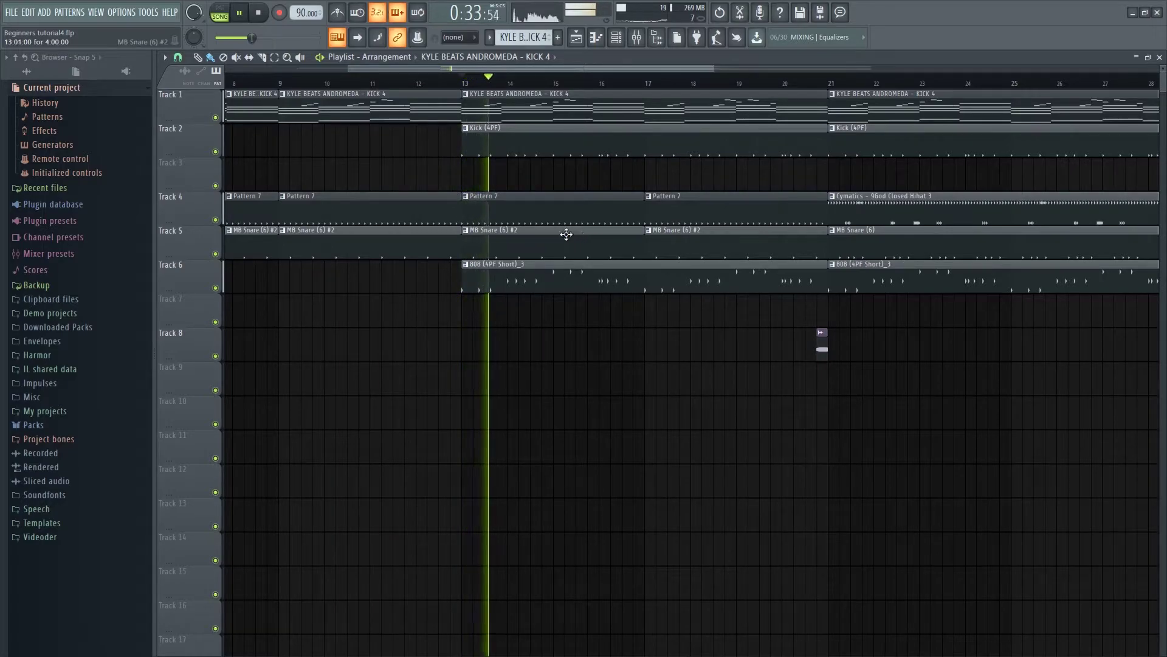
Show the mixer, stop playback and open the Ozone 9 Dynamics settings on the FM rhodes 2 track
left_click(636, 40)
key("space")
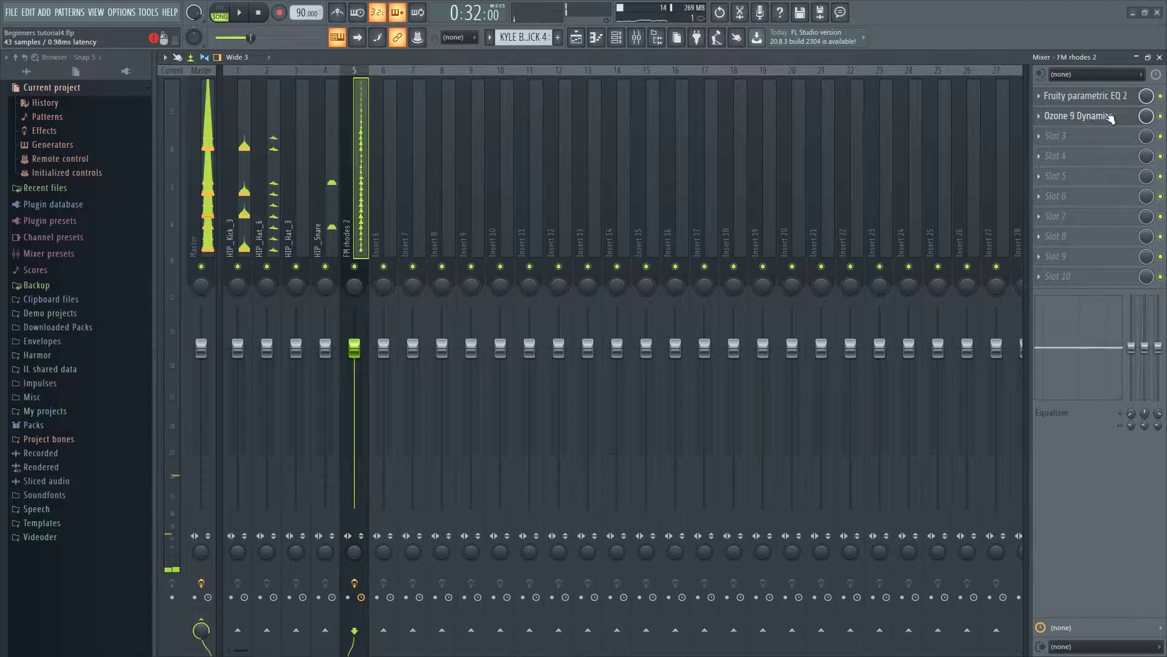
left_click(1110, 116)
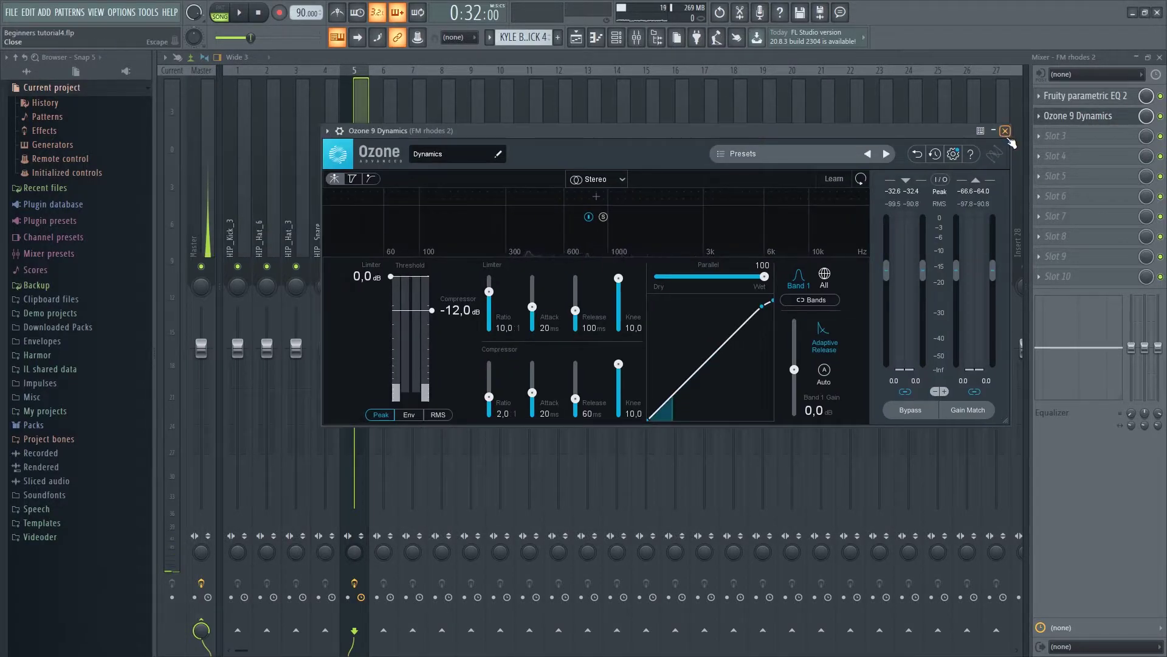
Close the Ozone 9 Dynamics window, listen to short playbacks of the song and return to the mixer
left_click(1006, 132)
left_click(1160, 59)
key("F6")
key("space")
key("F6")
key("space")
key("F6")
left_click(636, 38)
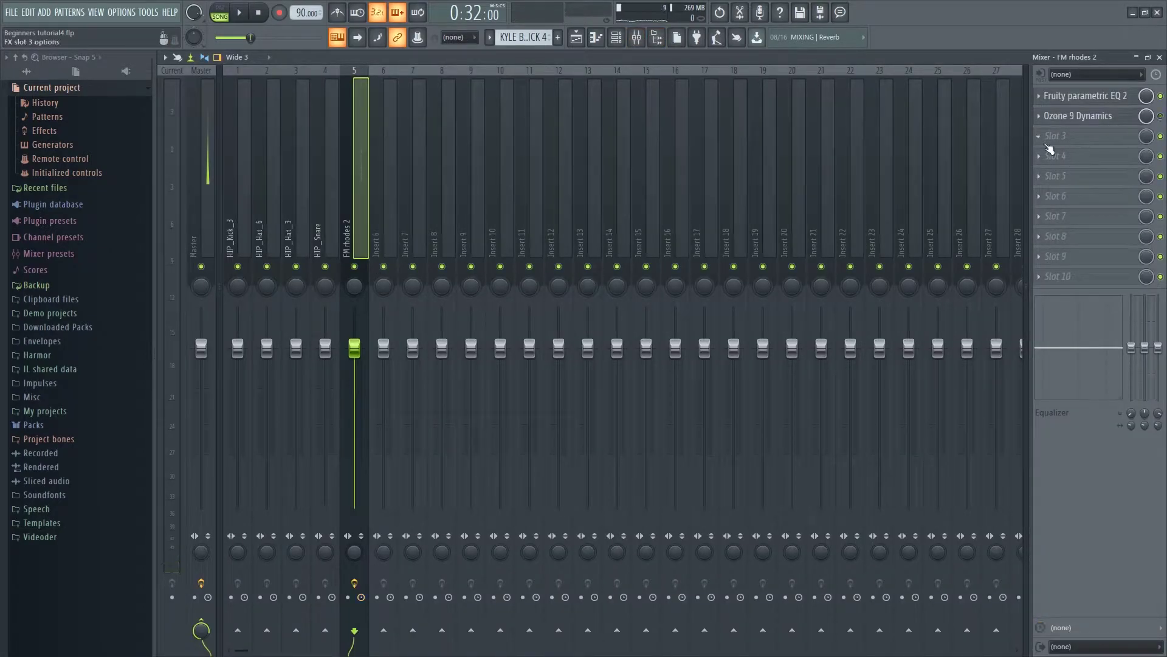
Replace Ozone 9 Dynamics on the FM rhodes 2 track with Fruity Chorus in the second effect slot and listen to it
left_click(1071, 117)
left_click(1052, 151)
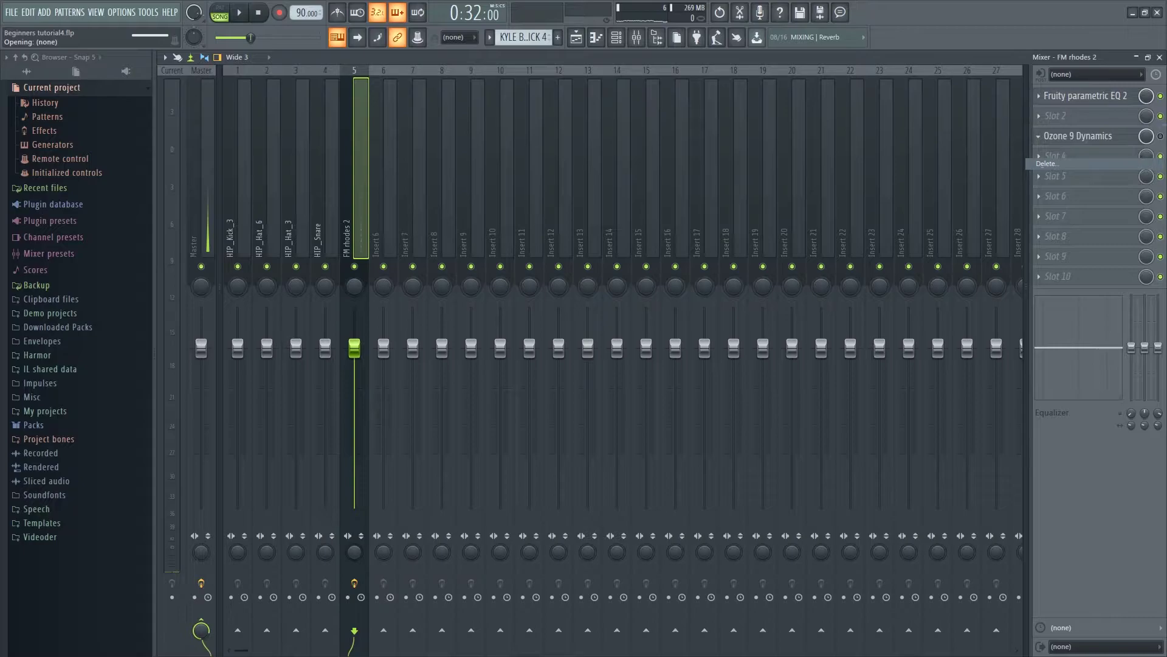
left_click(1050, 125)
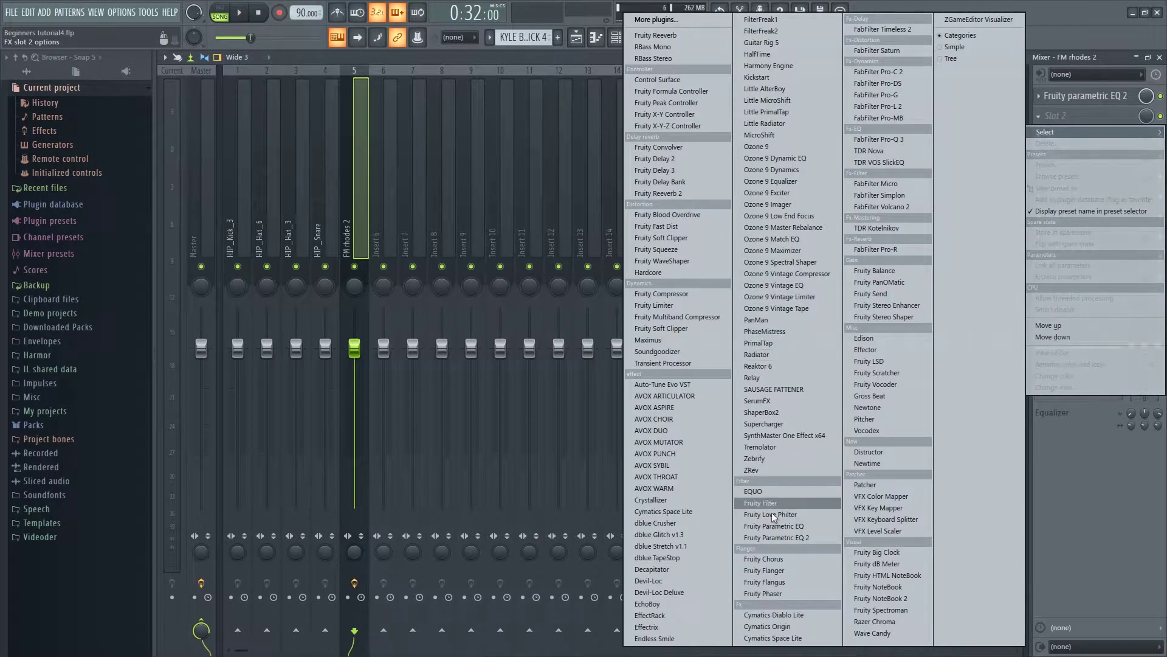
left_click(788, 573)
key("space")
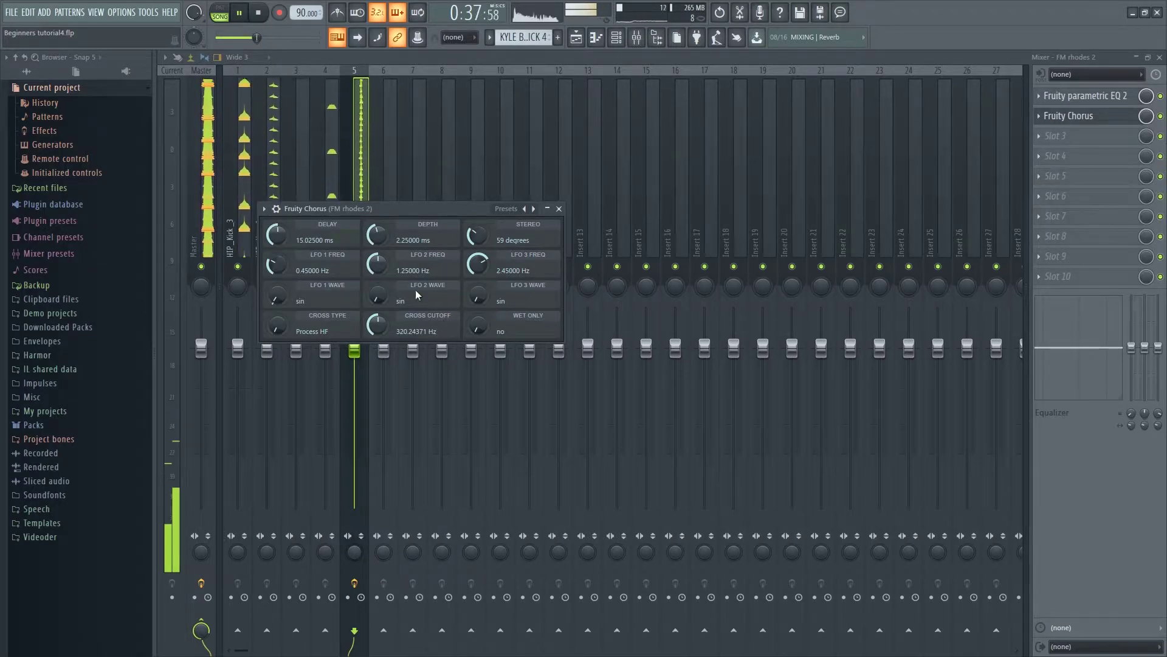
left_click(559, 209)
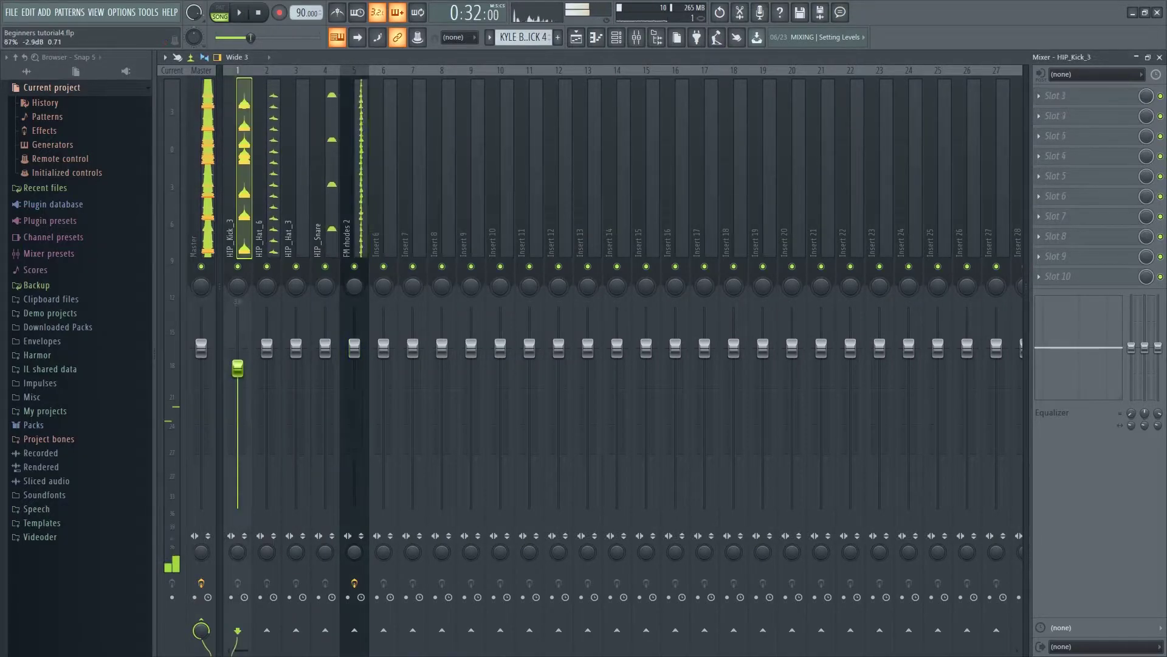
Lower the HIP_Kick_3 volume to about -3.6 dB and raise the FM rhodes 2 volume after viewing its Fruity Chorus settings
left_click_drag(238, 365, 238, 373)
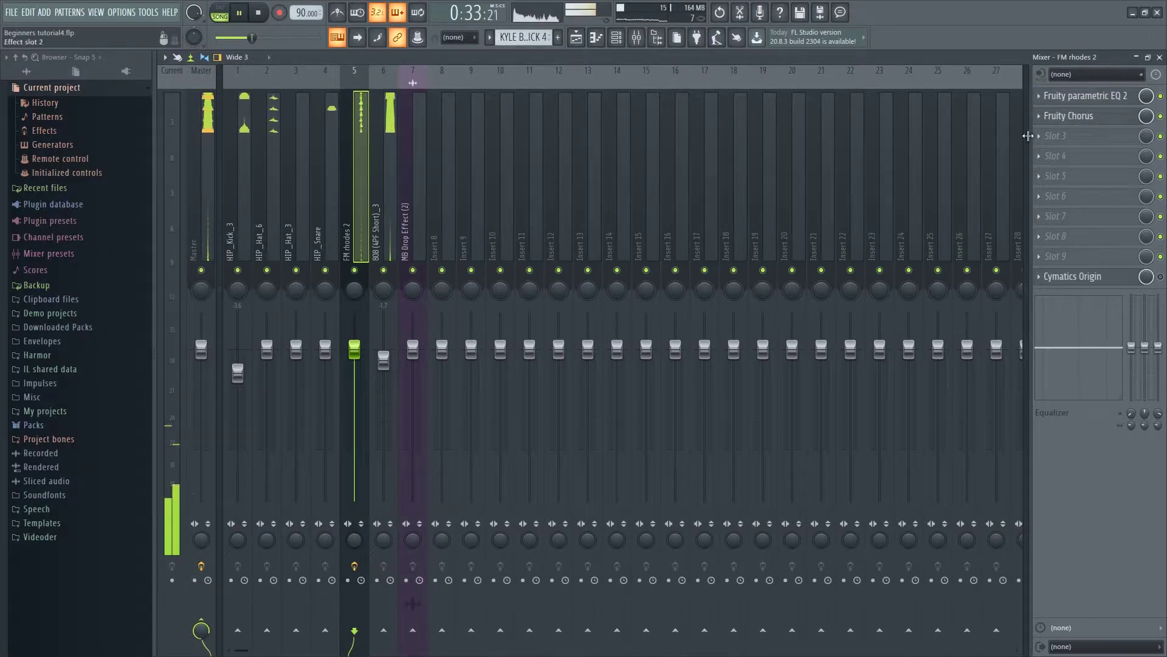
left_click(1069, 115)
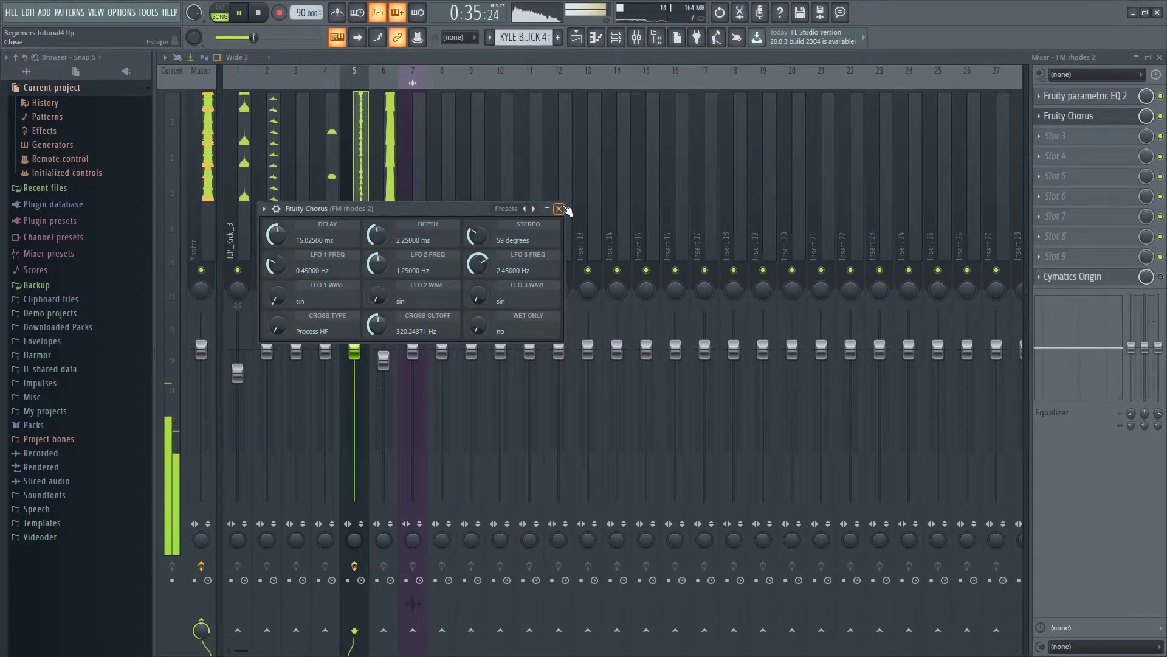
left_click(559, 209)
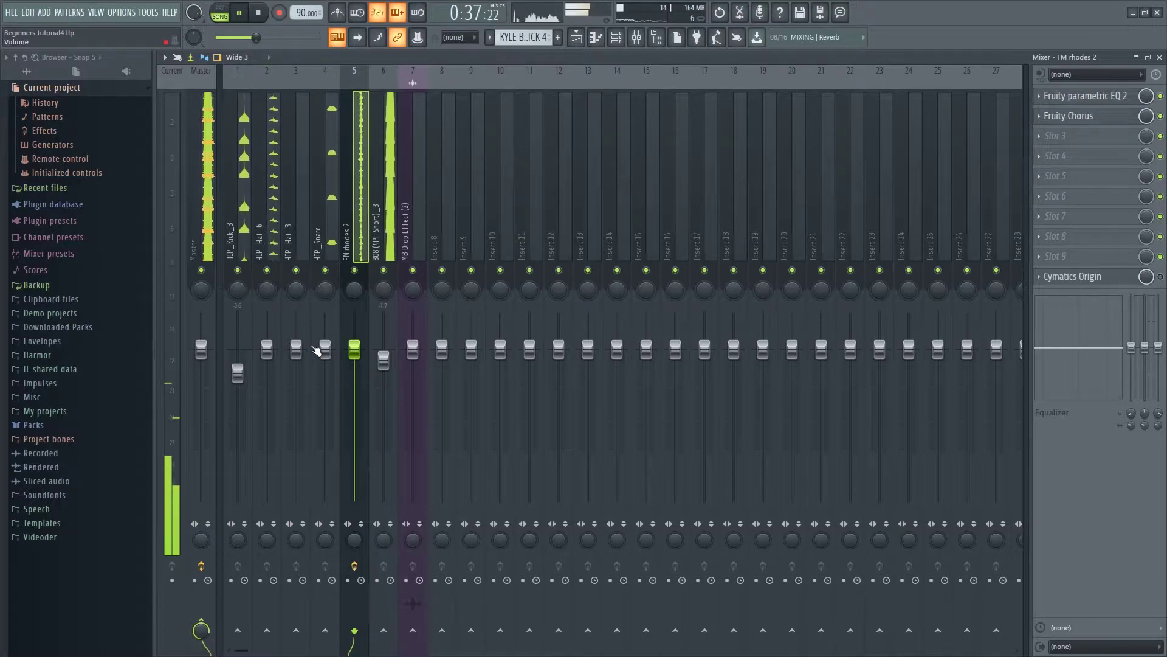
left_click_drag(355, 360, 356, 340)
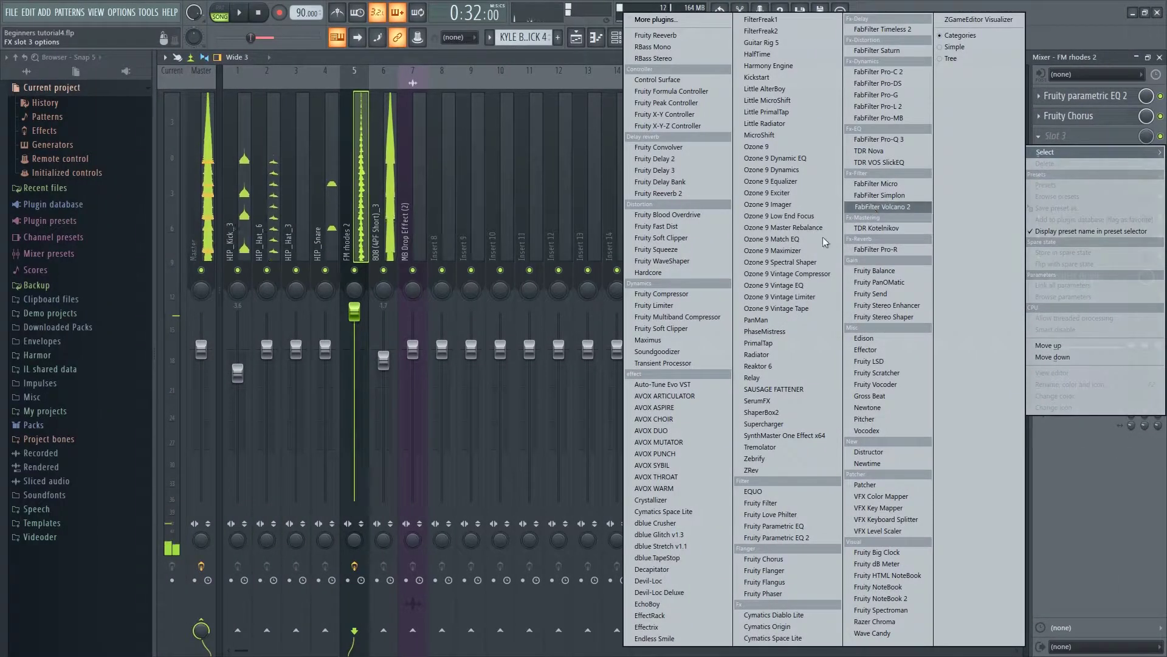
Load Ozone 9 Dynamics into the third FM rhodes 2 slot, display the gain reduction trace and start playback
left_click(775, 170)
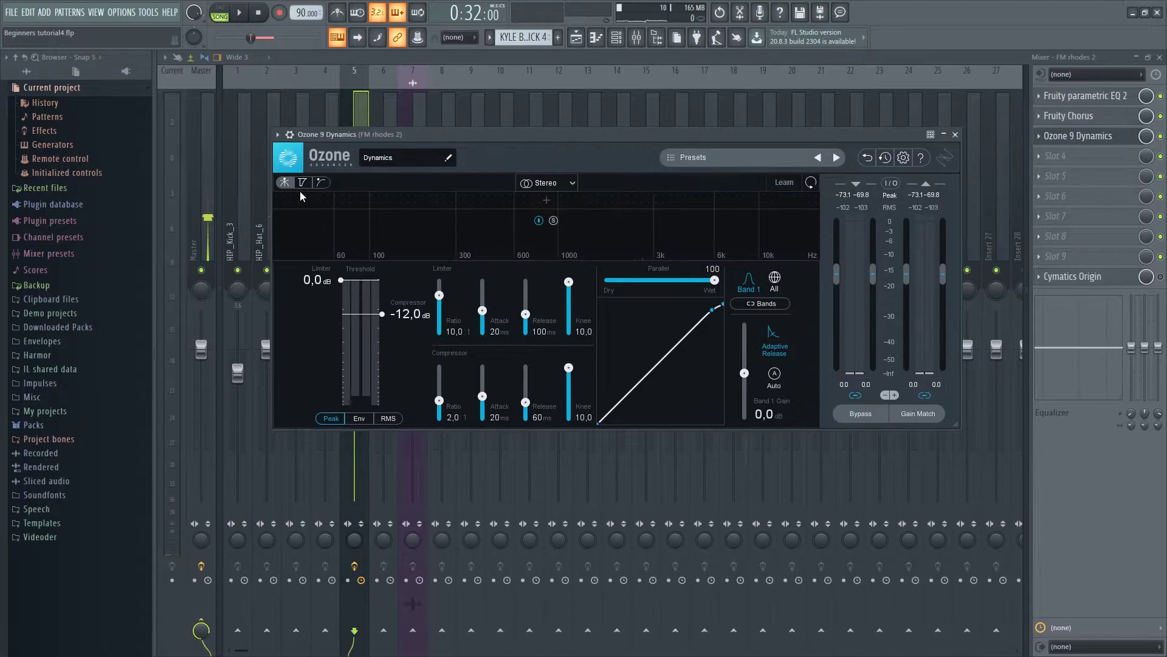
left_click(303, 182)
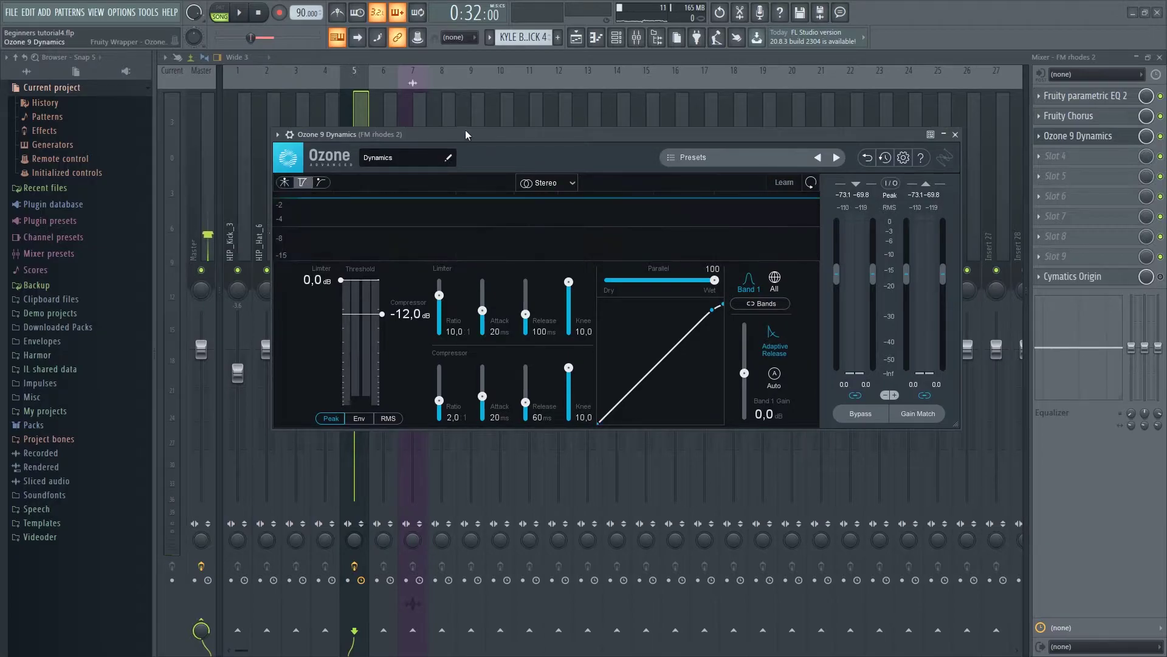
left_click(468, 134)
key("space")
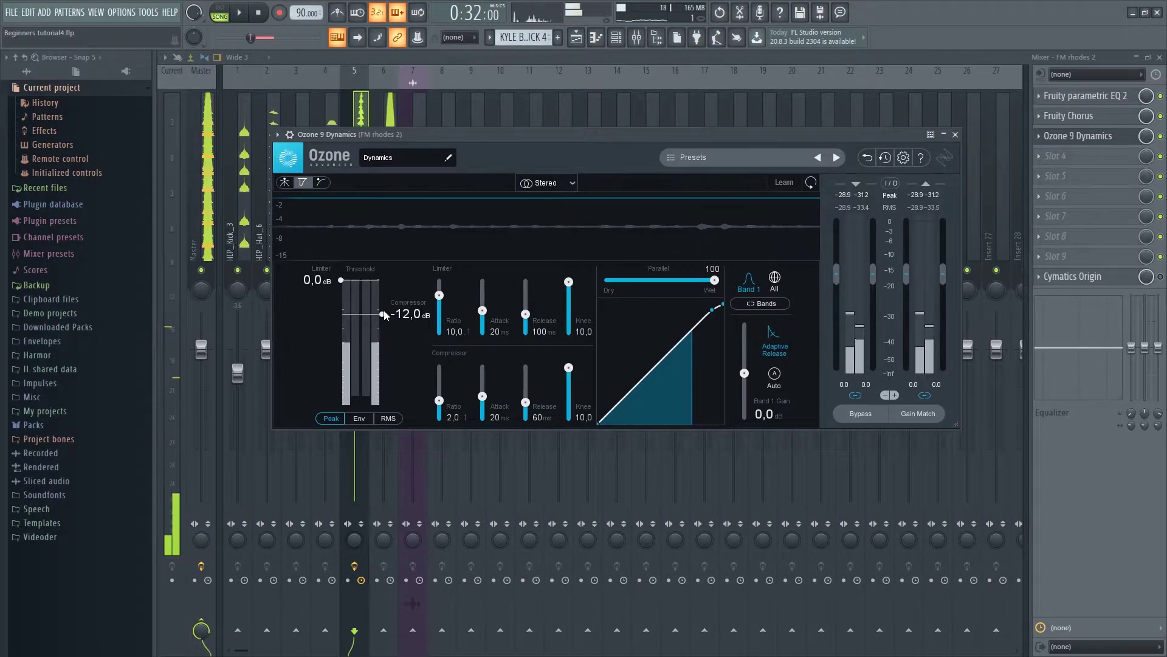
Set the FM rhodes 2 compressor to -31.6 dB threshold, 3.7:1 ratio, 16 ms attack, 298 ms release and 5.5 dB band gain
left_click_drag(385, 320, 385, 346)
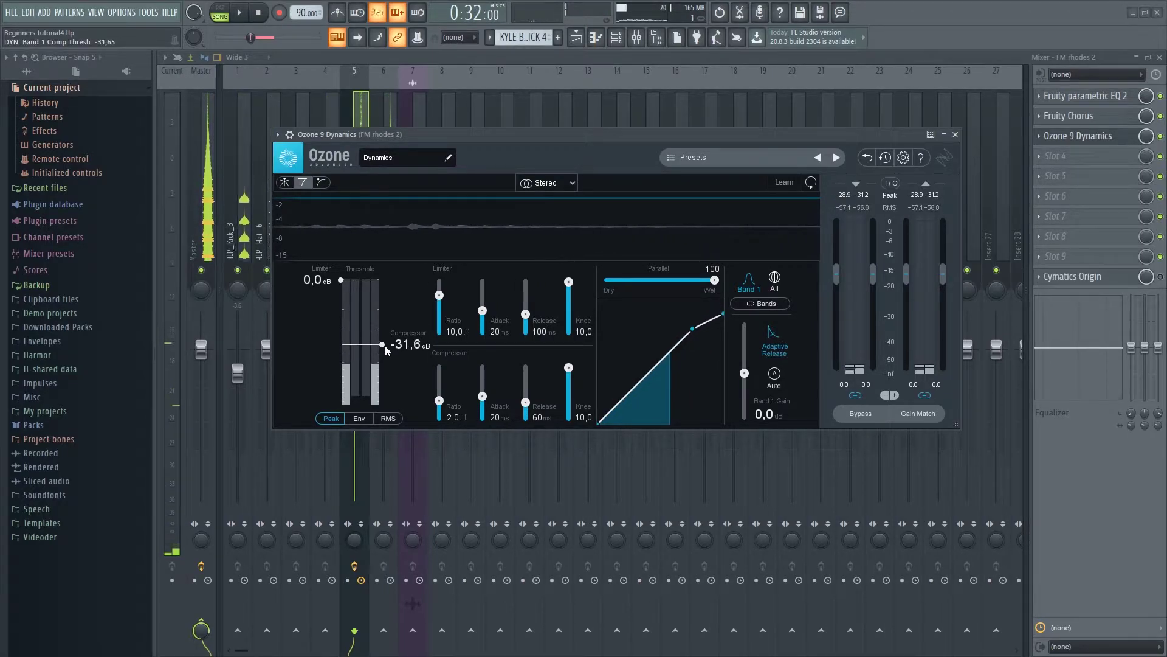
key("space")
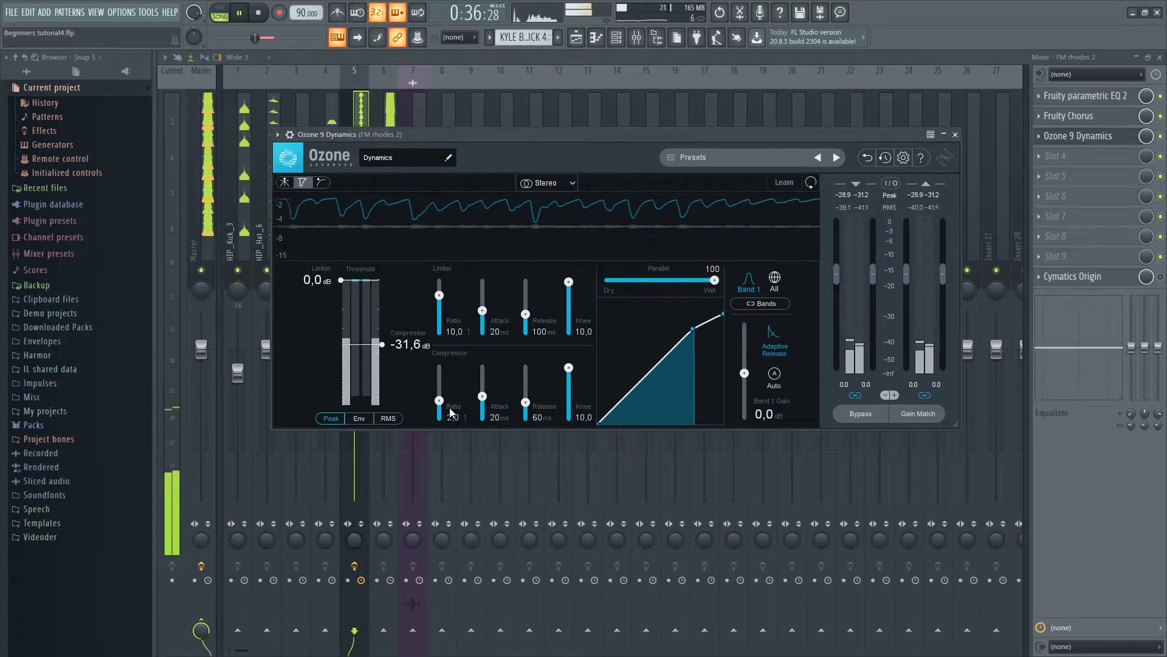
left_click_drag(439, 402, 439, 394)
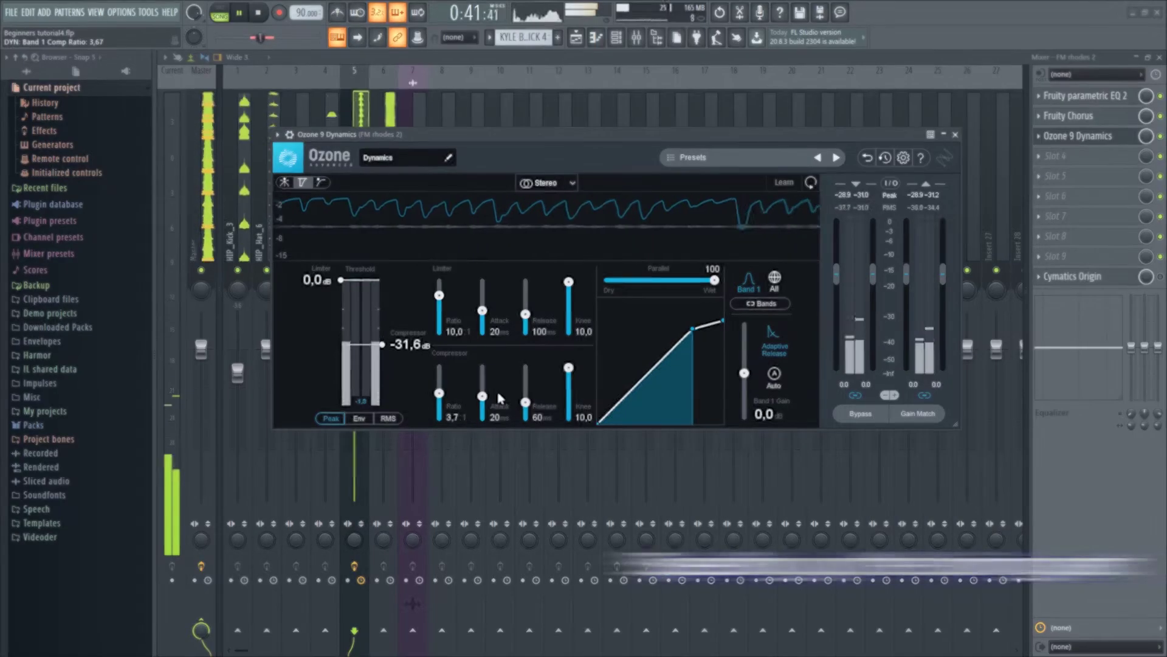
left_click_drag(526, 401, 526, 394)
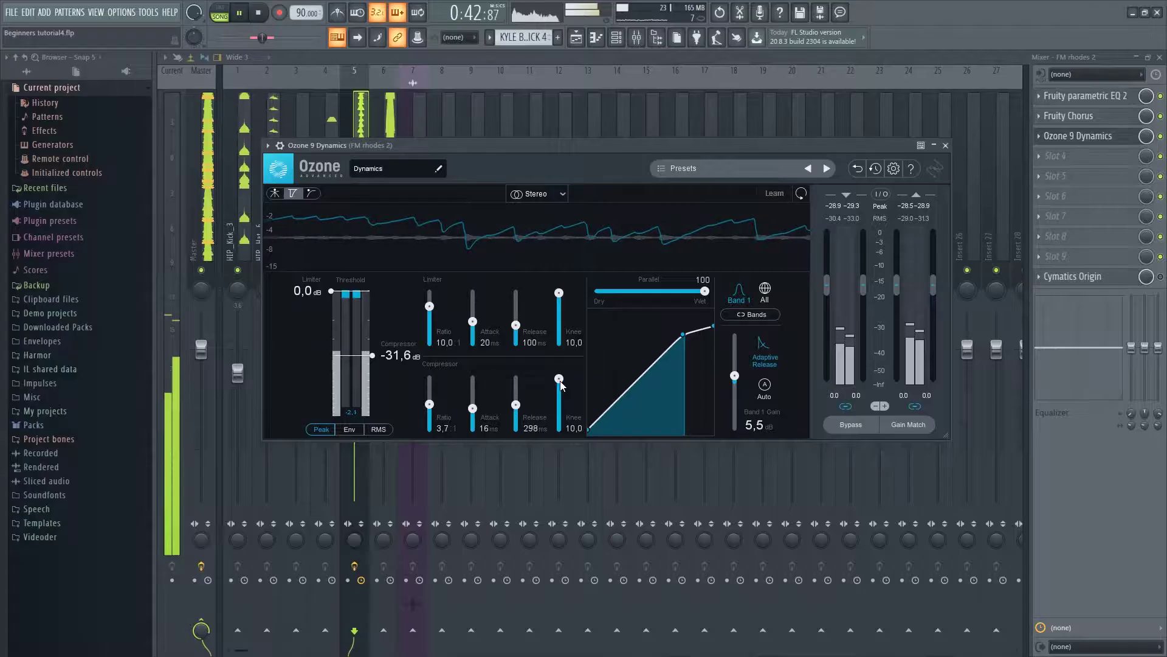
left_click_drag(559, 381, 571, 304)
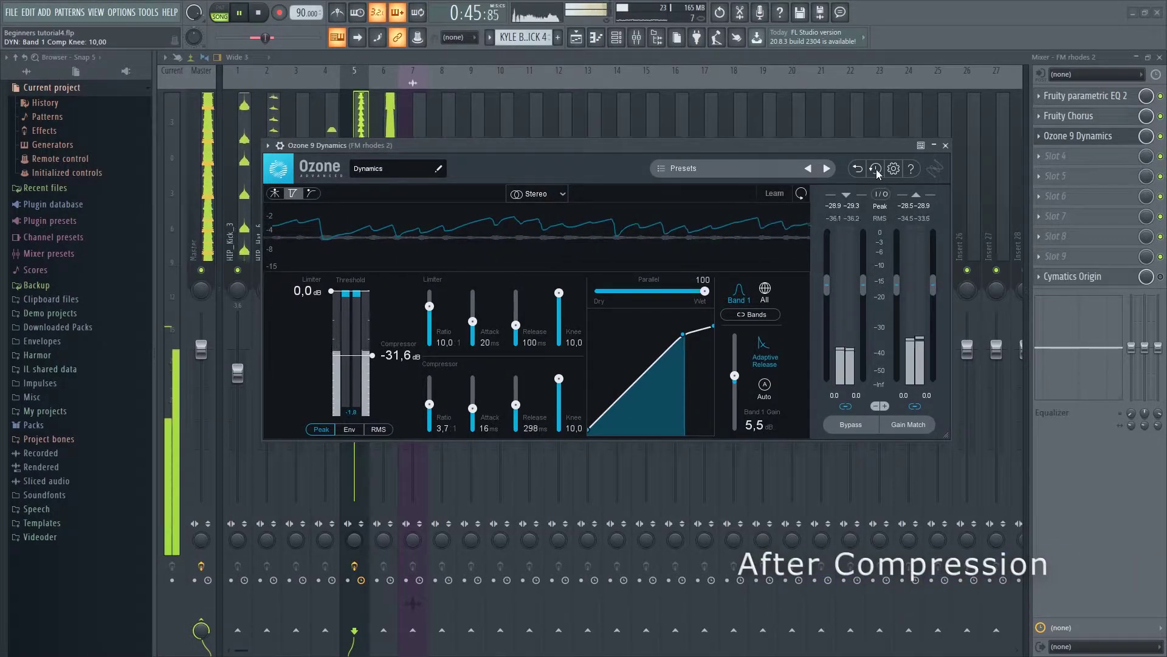
Close the Ozone 9 Dynamics window, play the intro of the arrangement from the playlist and return to the mixer
left_click(946, 146)
key("space")
key("F5")
key("space")
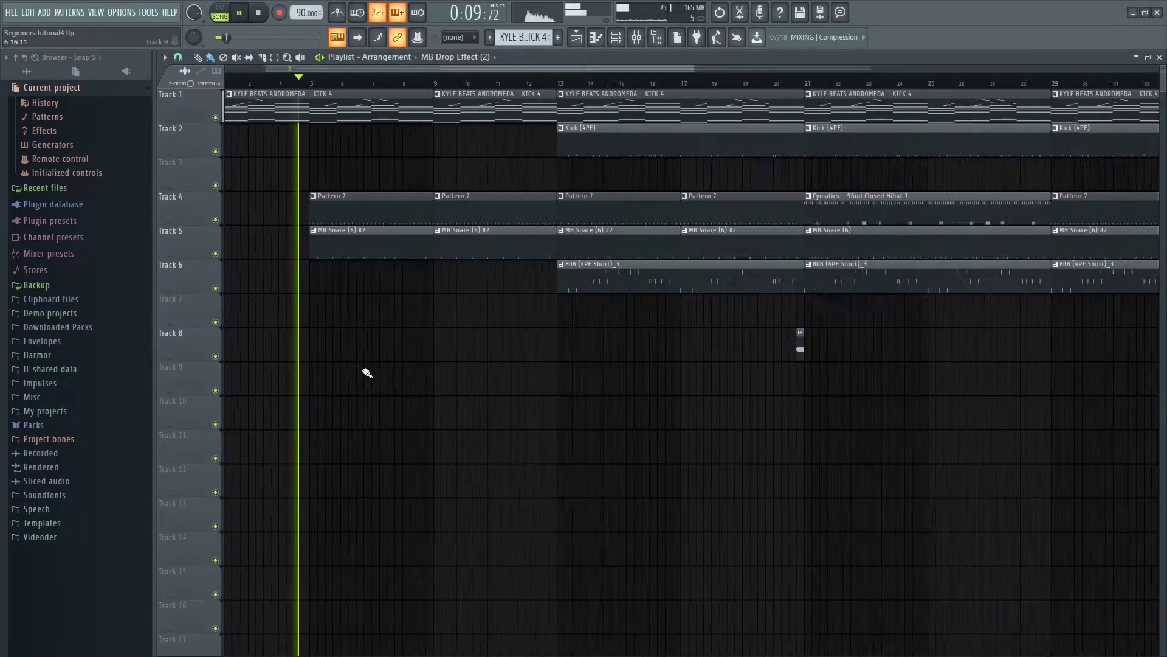
left_click(637, 37)
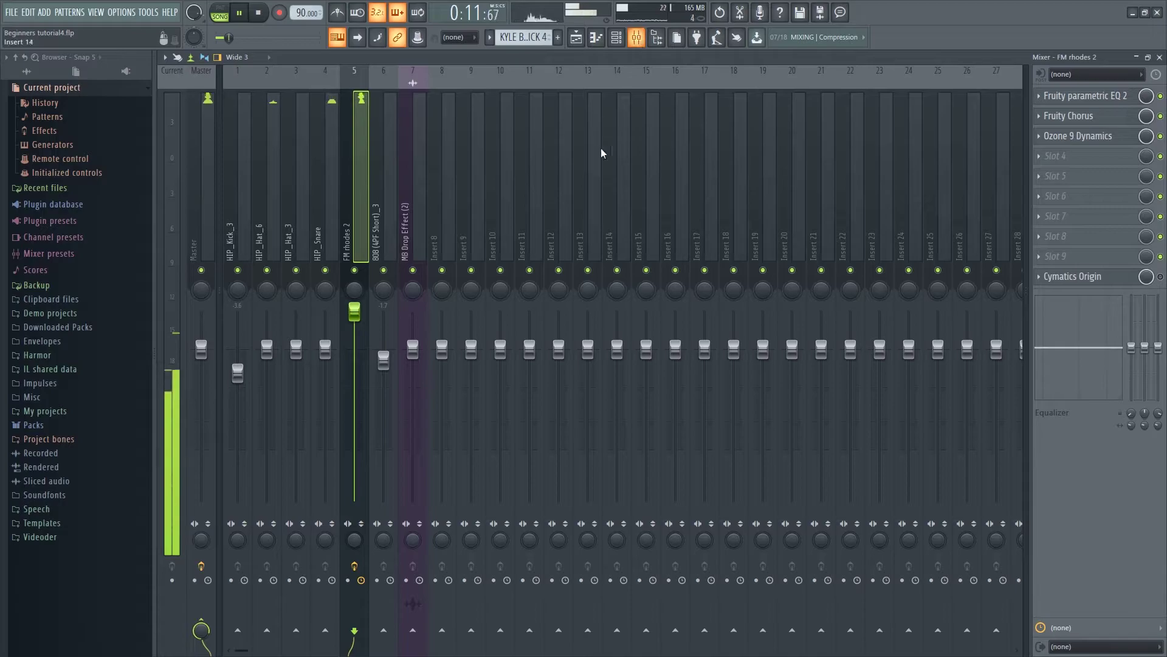
Load Fruity Delay 2 into the first effect slot of the HIP_Hat_6 mixer track and reposition its window
left_click(278, 190)
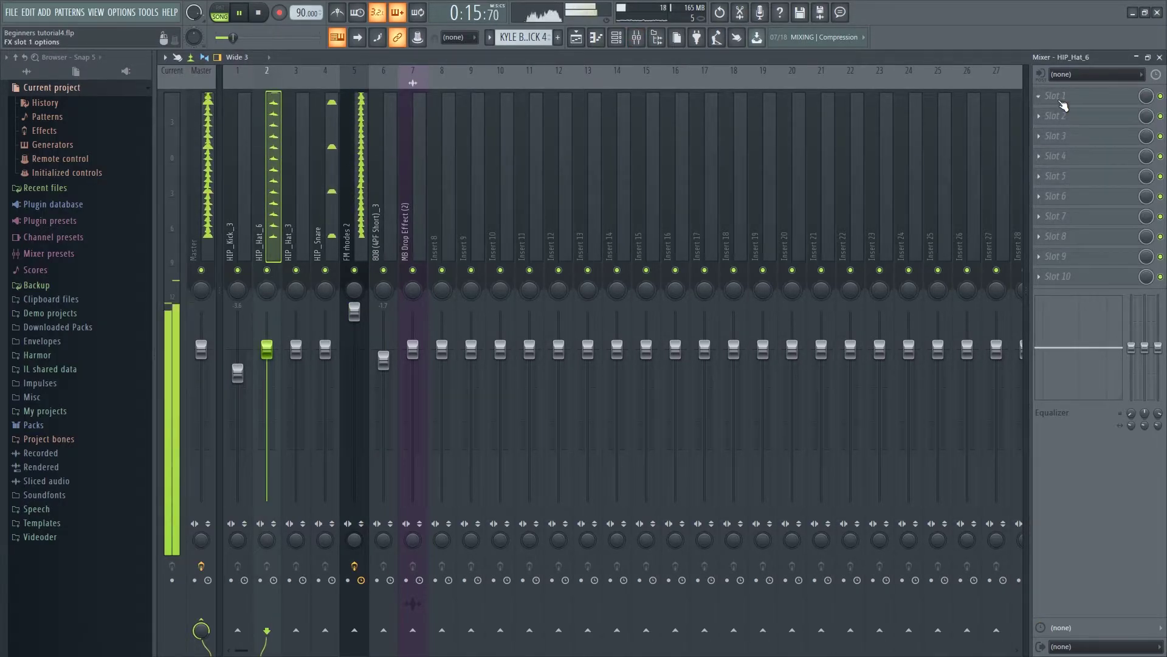
left_click(1062, 99)
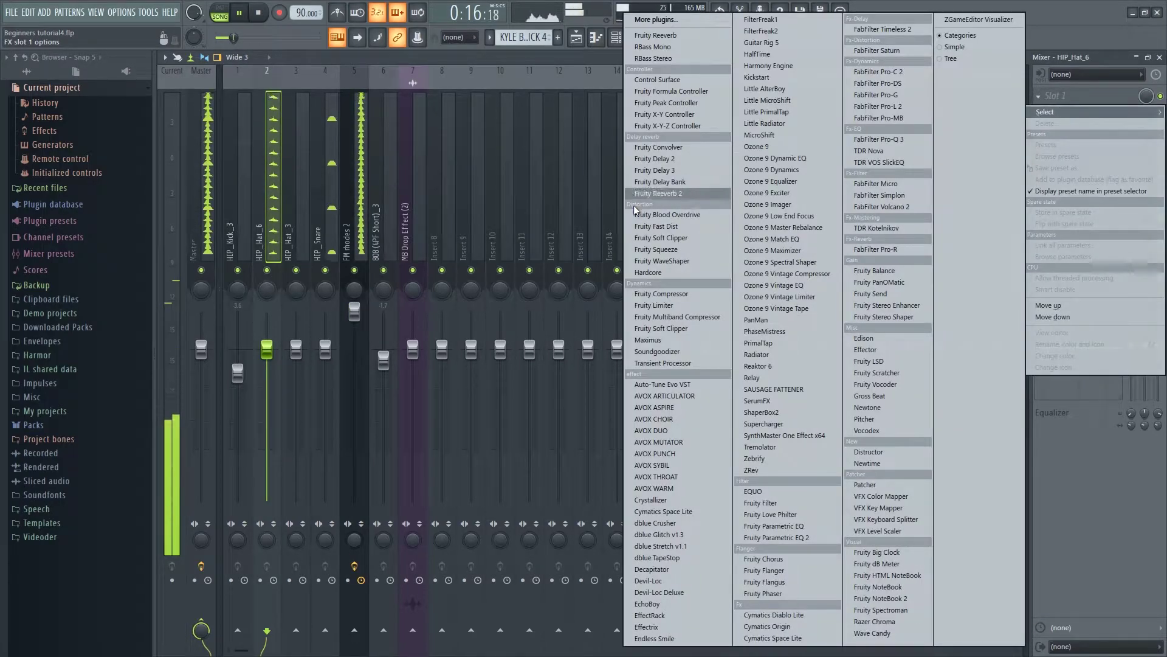
left_click(657, 159)
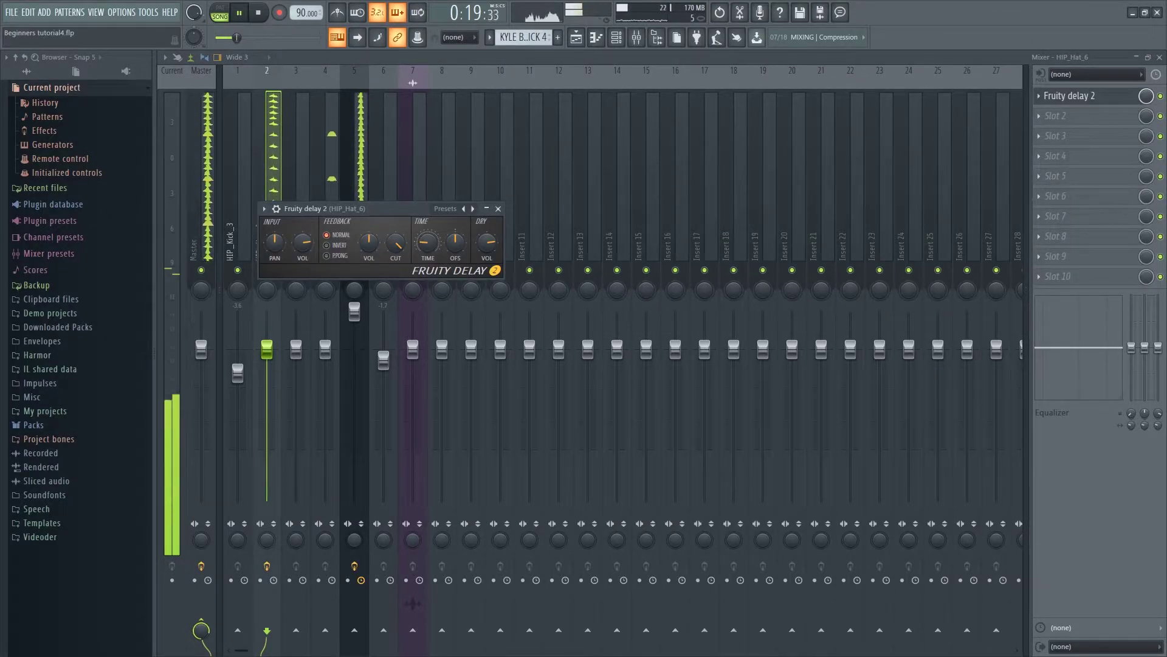
left_click_drag(378, 209, 407, 202)
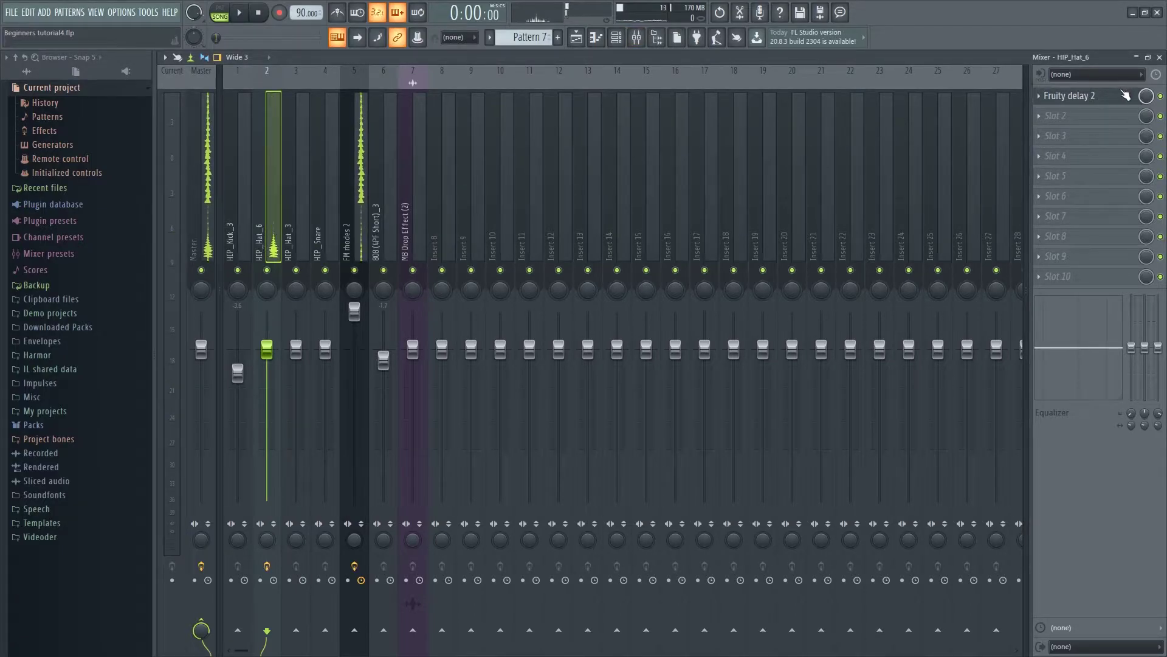
Turn the HIP_Hat_6 delay's feedback volume down to minimum, shorten its delay time and lower its input volume
left_click(1070, 96)
key("z")
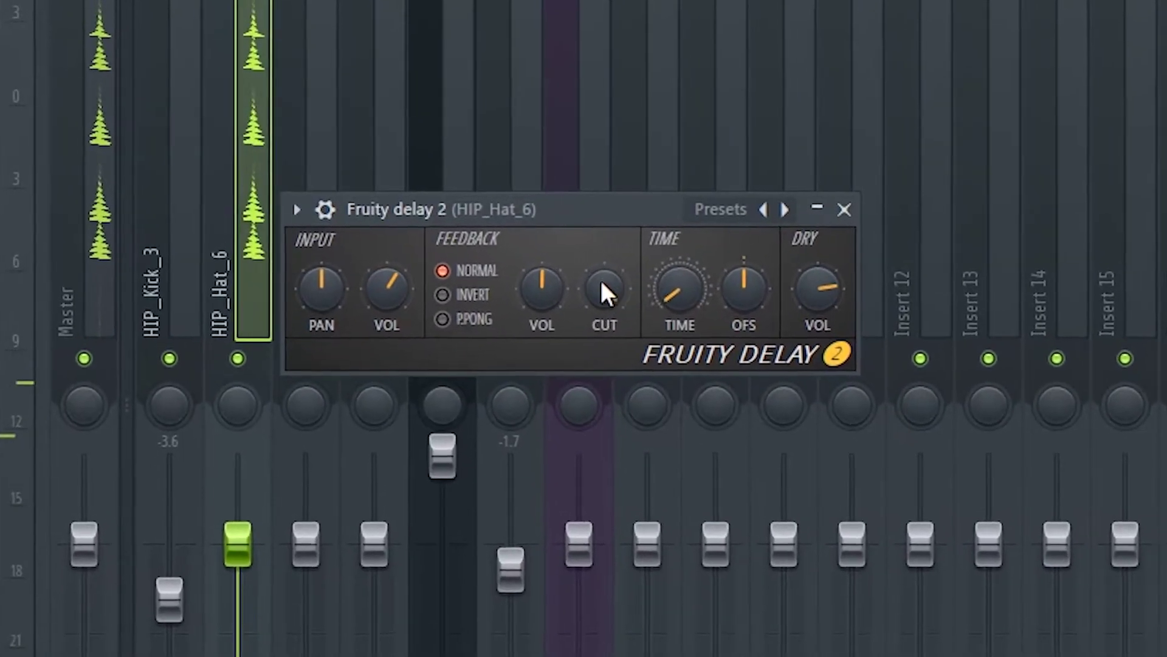
left_click_drag(546, 282, 547, 334)
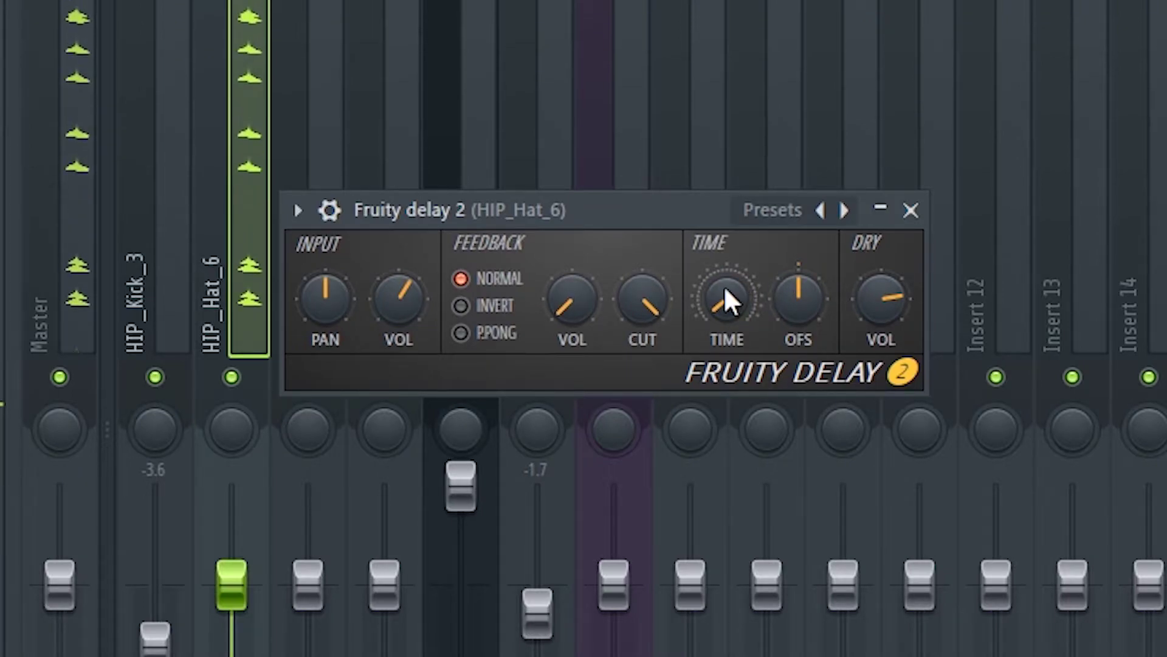
left_click_drag(399, 292, 399, 338)
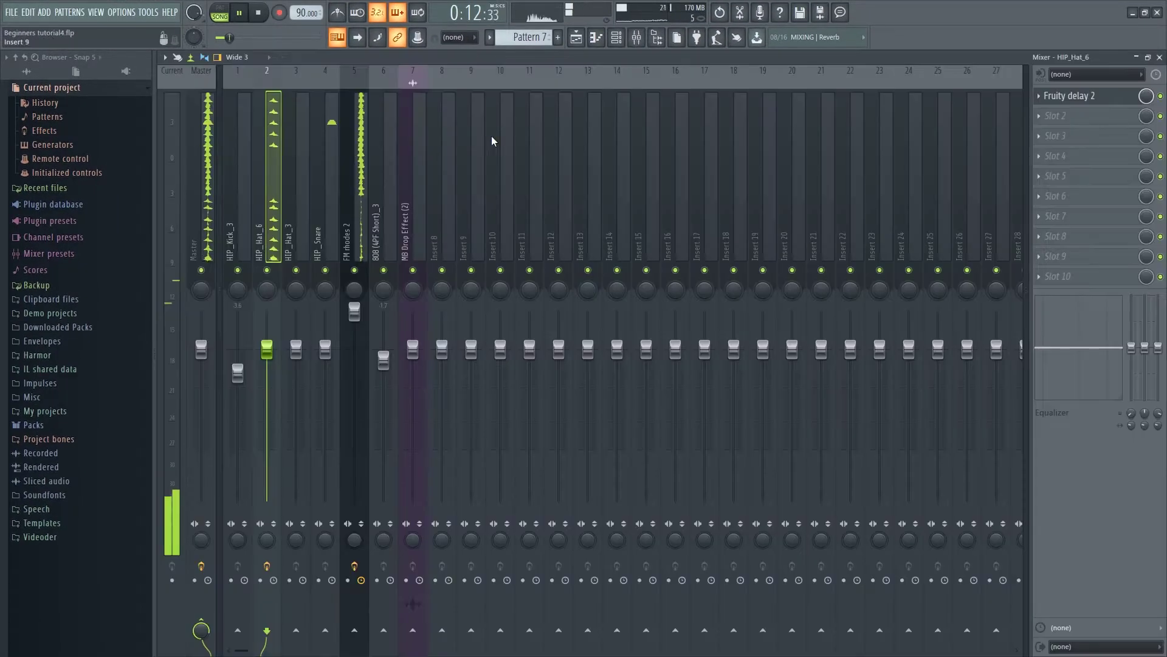
Check the closed hi-hat pattern in the piano roll and solo HIP_Hat_6 in the mixer to hear the delay
key("F9")
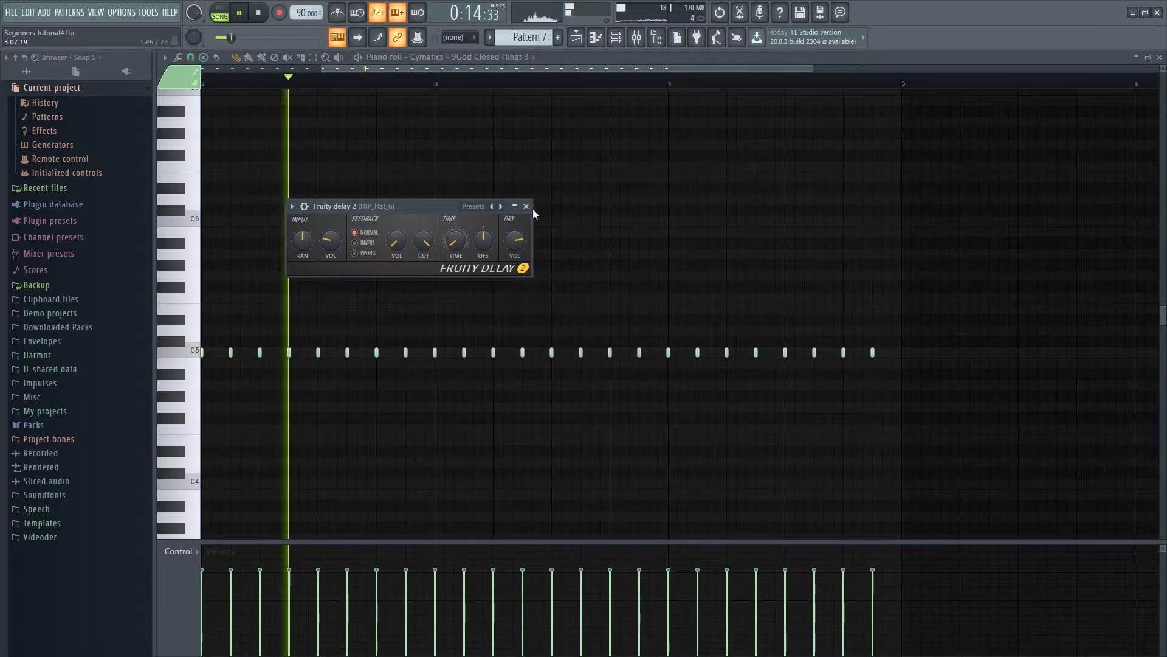
key("F9")
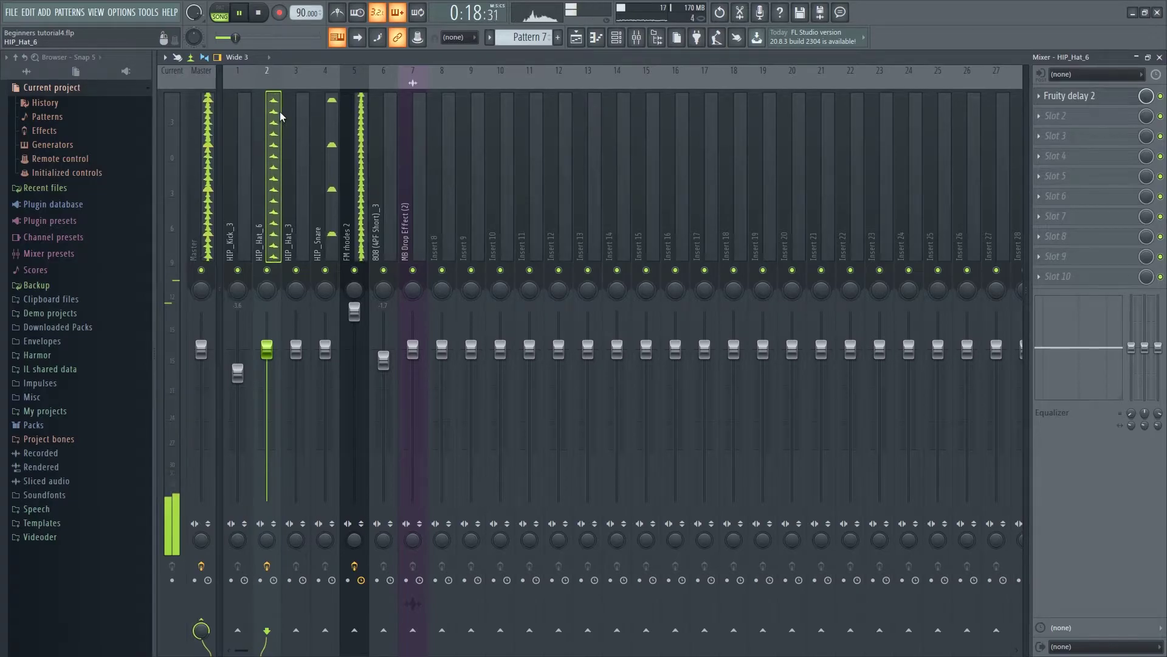
left_click(1070, 95)
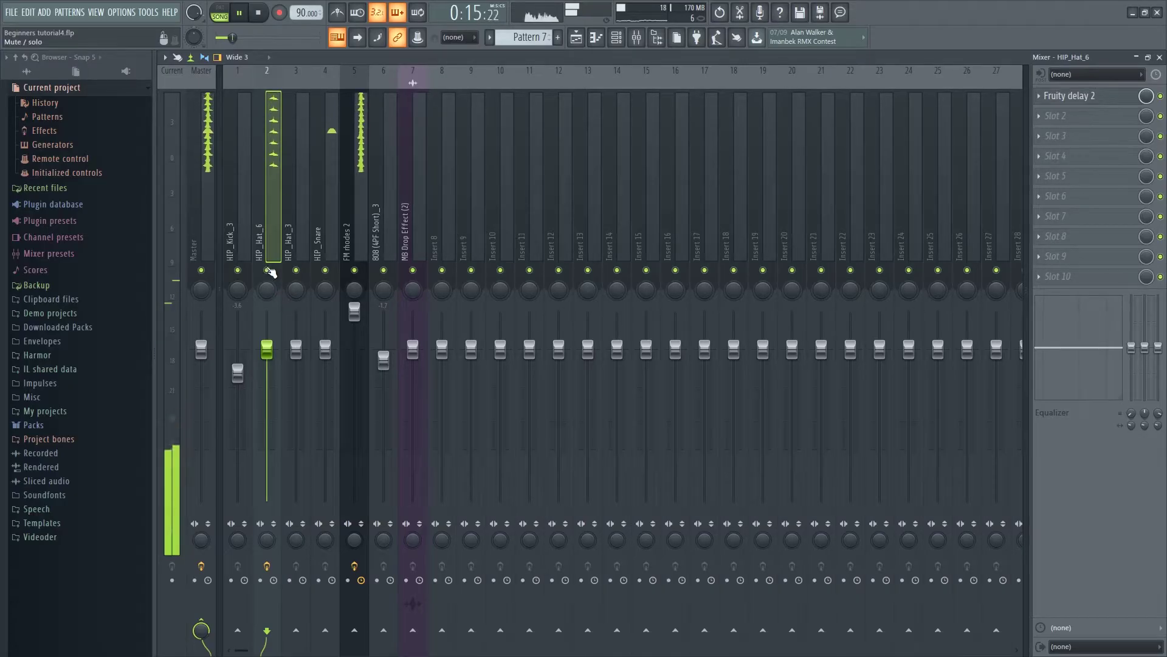
right_click(271, 274)
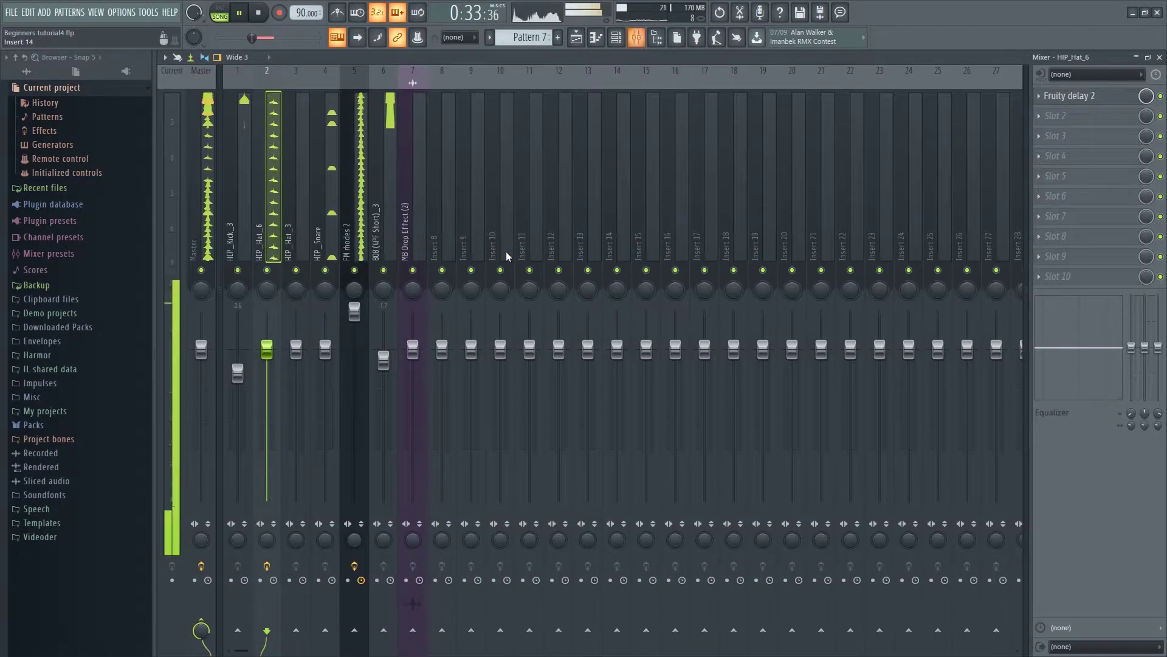
Load Fruity Parametric EQ 2 into the second HIP_Hat_6 slot and high-pass with band 1, cutting off between bands 4 and 5
left_click(1063, 121)
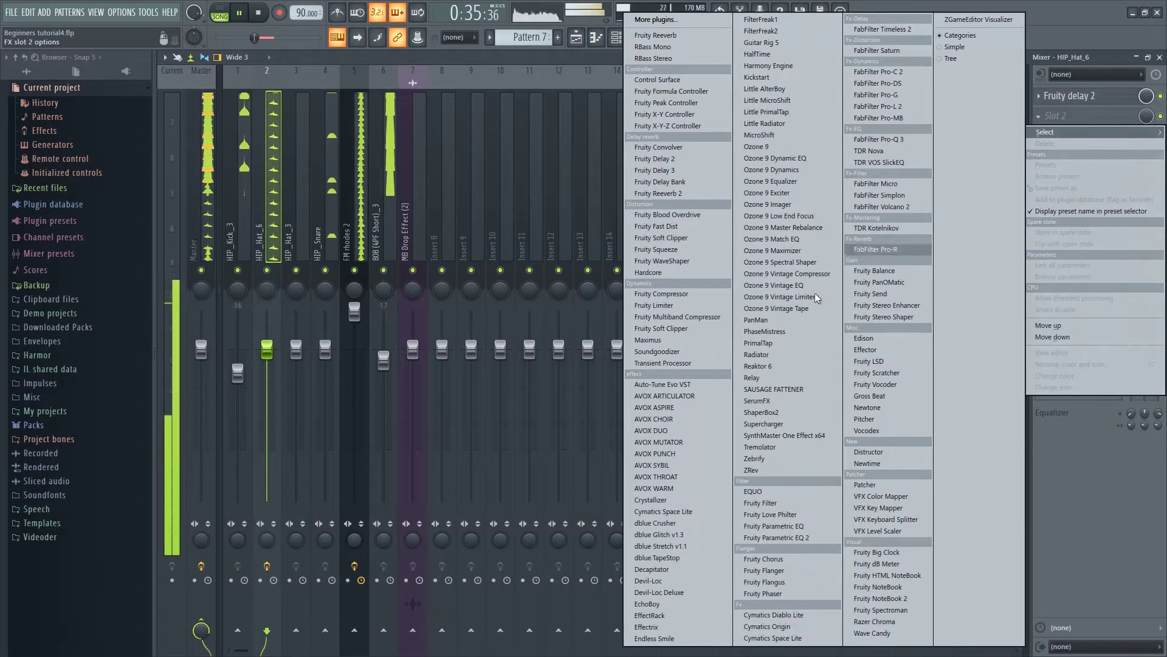
left_click(780, 529)
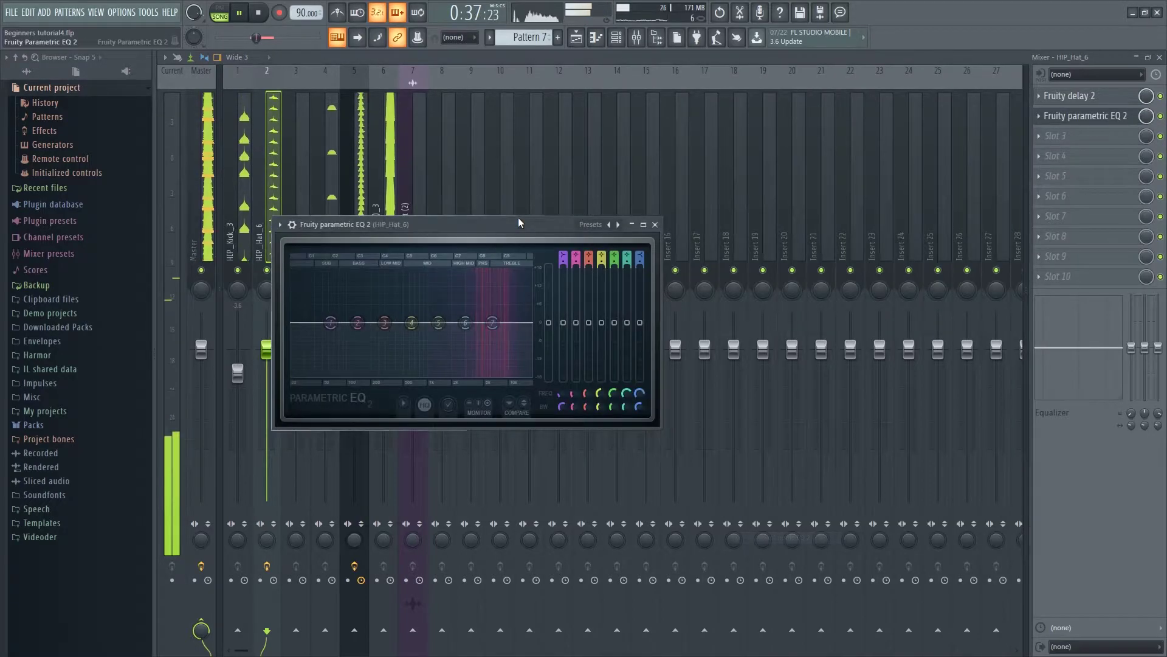
left_click_drag(311, 225, 378, 243)
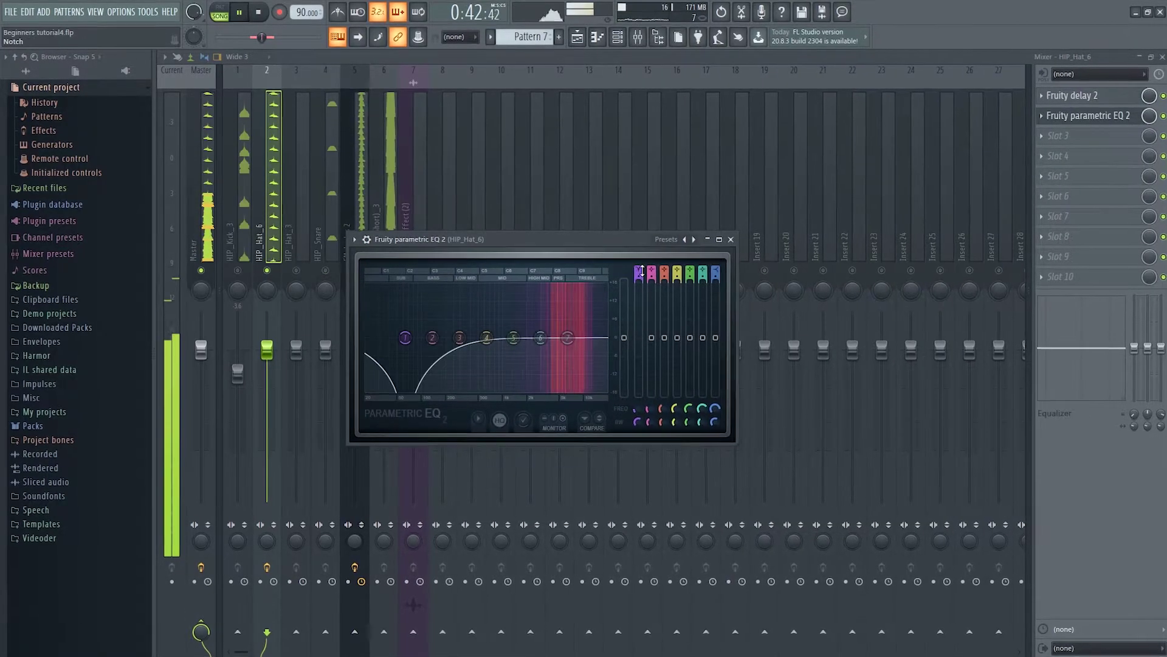
left_click_drag(403, 364, 406, 336)
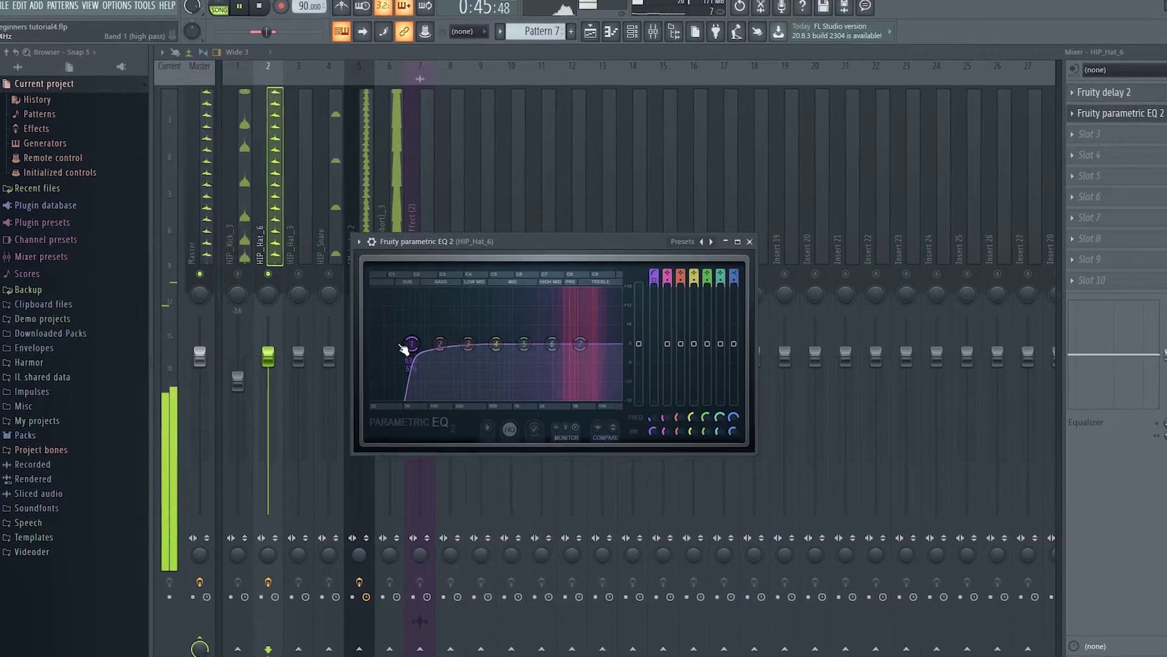
left_click_drag(409, 342, 509, 342)
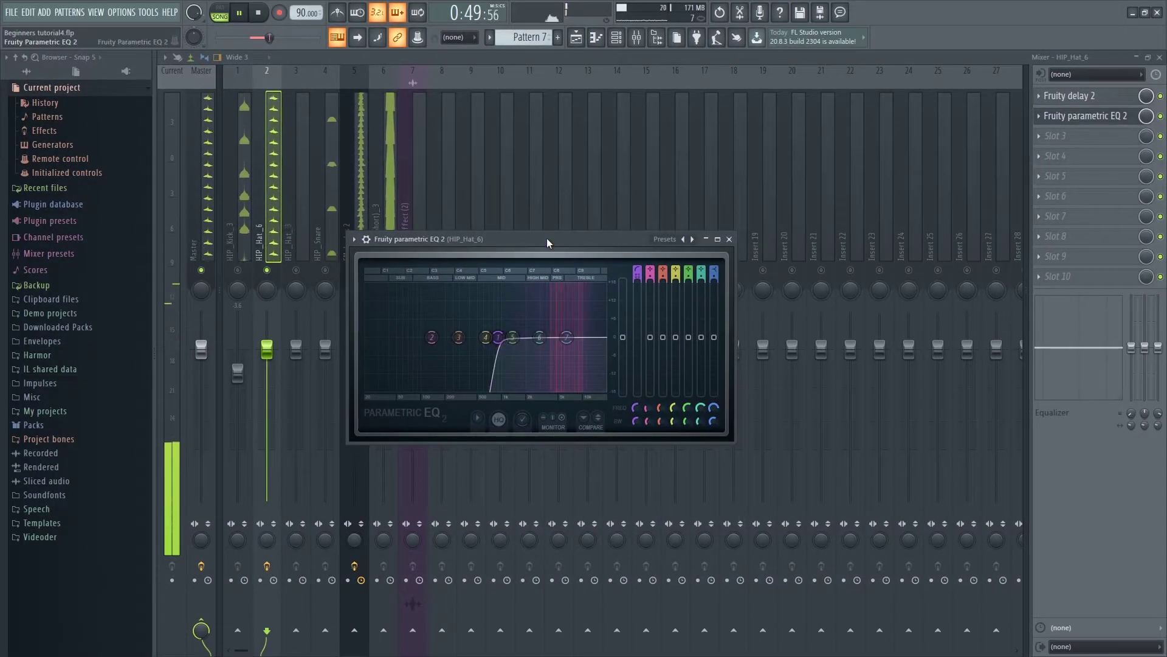
Move the HIP_Hat_6 equalizer window aside, close it and unsolo the track so the full mix plays
left_click_drag(569, 247, 518, 230)
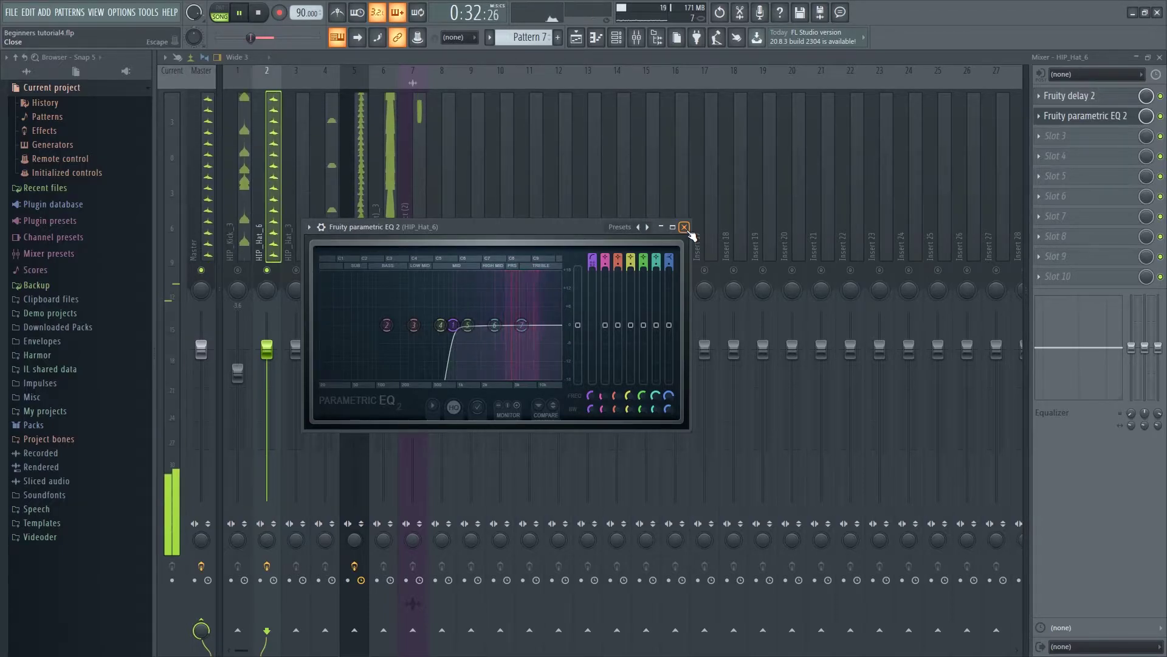
left_click(684, 227)
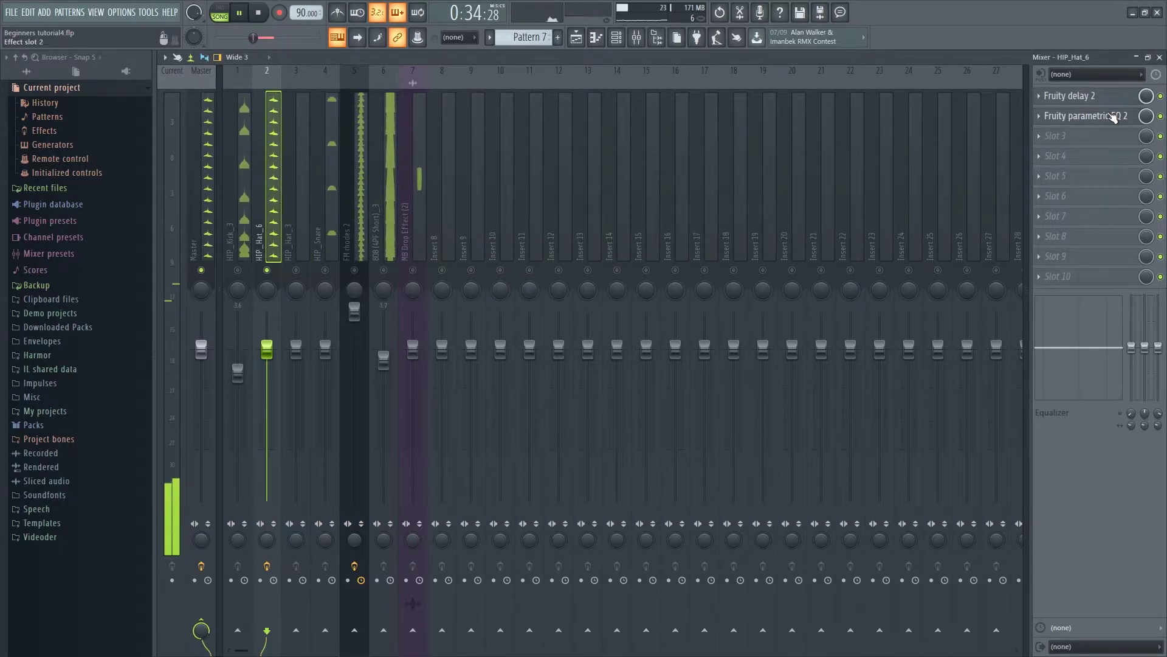
left_click(1113, 116)
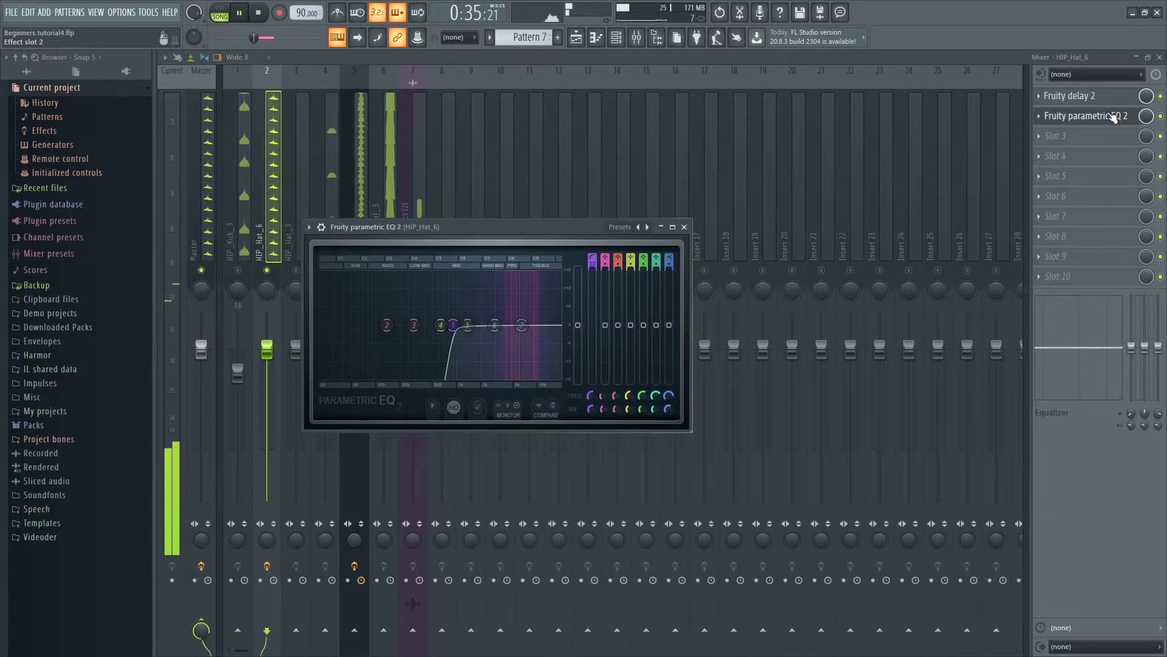
left_click(684, 227)
right_click(268, 269)
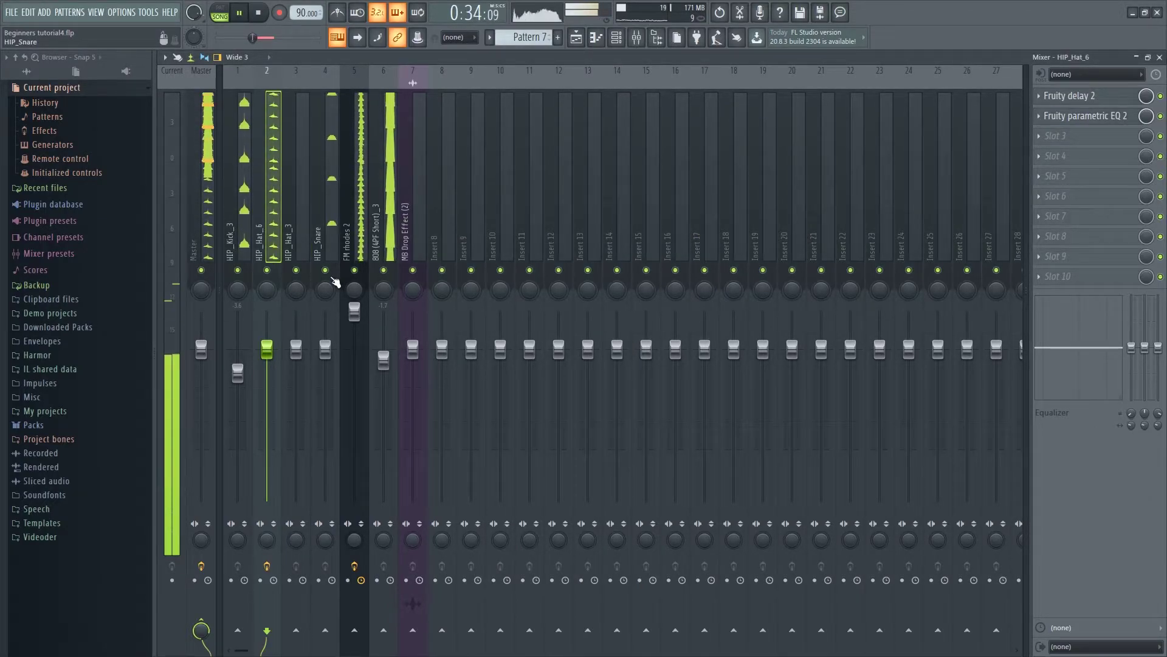
Load Fruity Limiter into the tenth effect slot of HIP_Hat_6, lower its ceiling and check it against the playing mix
left_click(1054, 281)
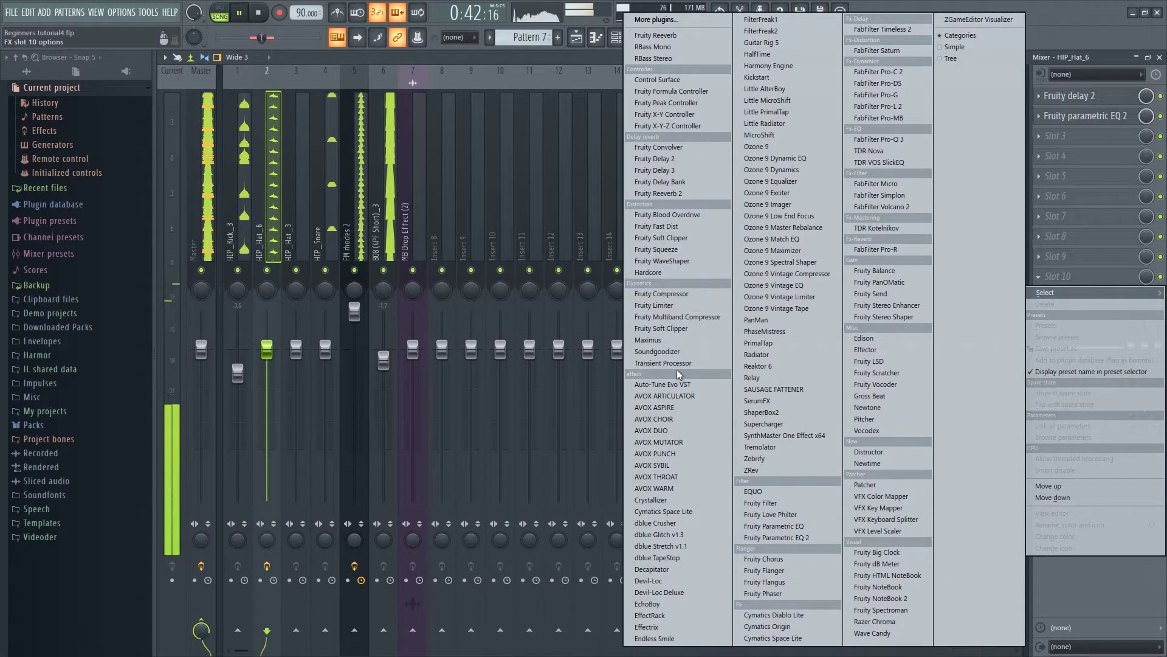
left_click(658, 307)
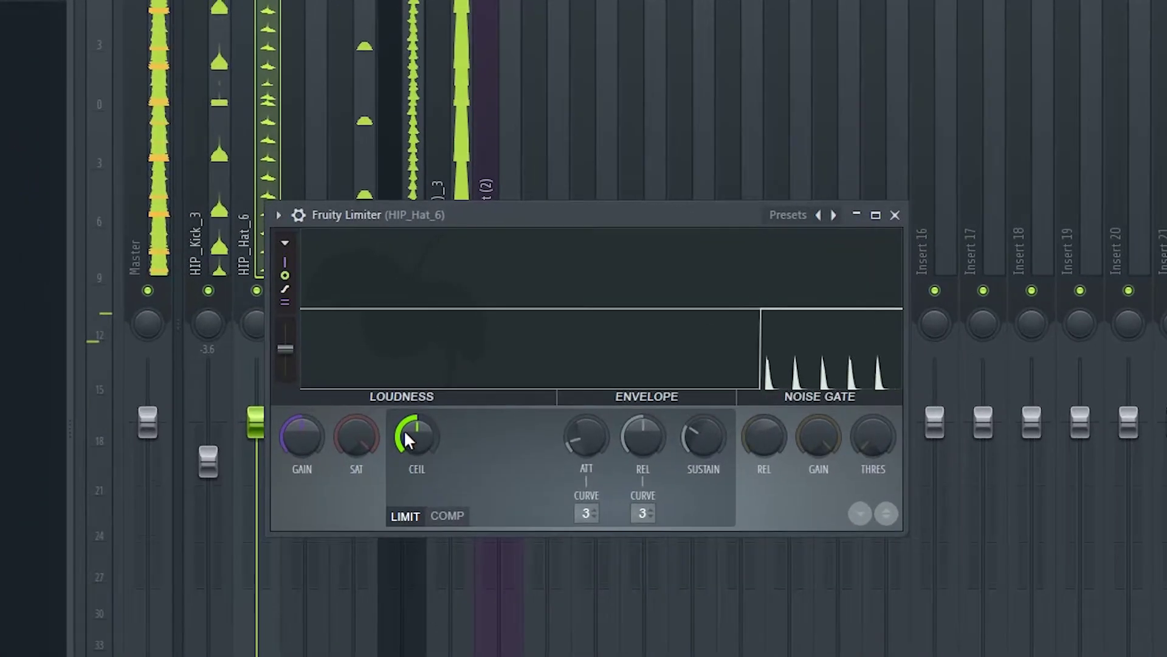
left_click_drag(358, 360, 358, 398)
left_click_drag(407, 439, 408, 436)
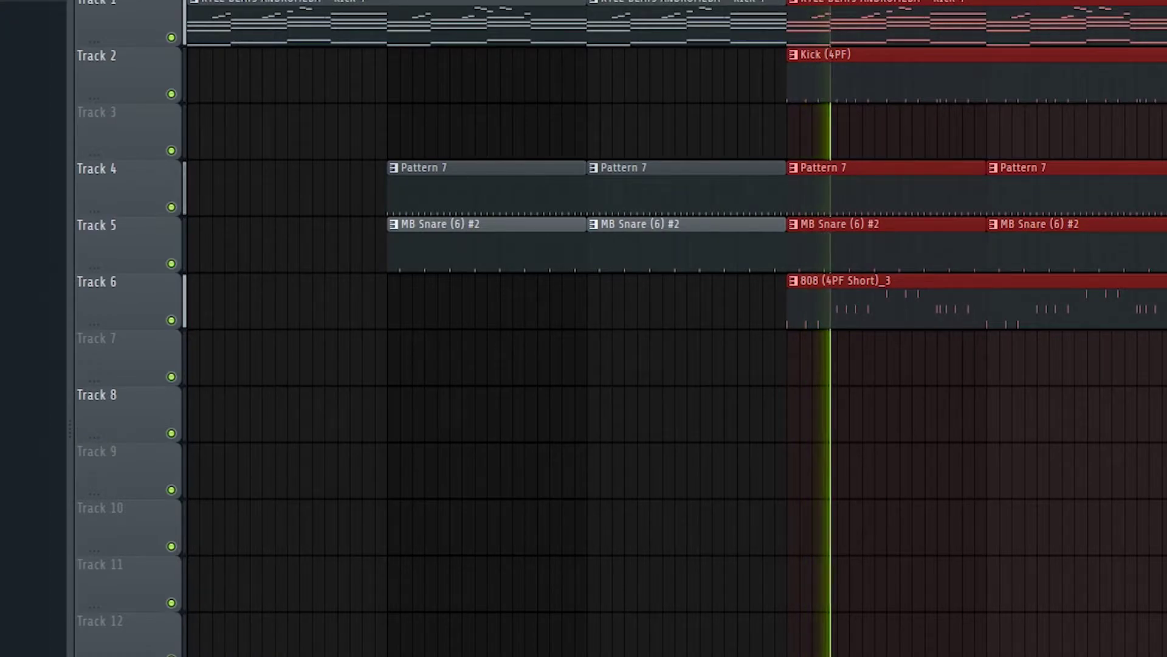
key("space")
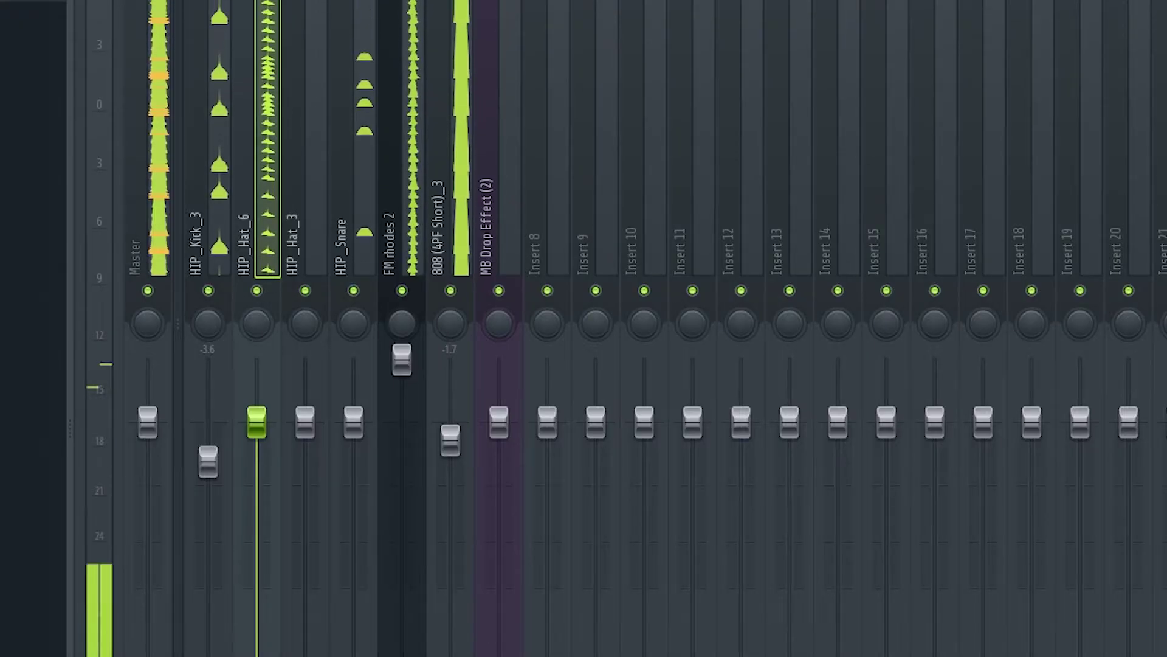
left_click(1164, 323)
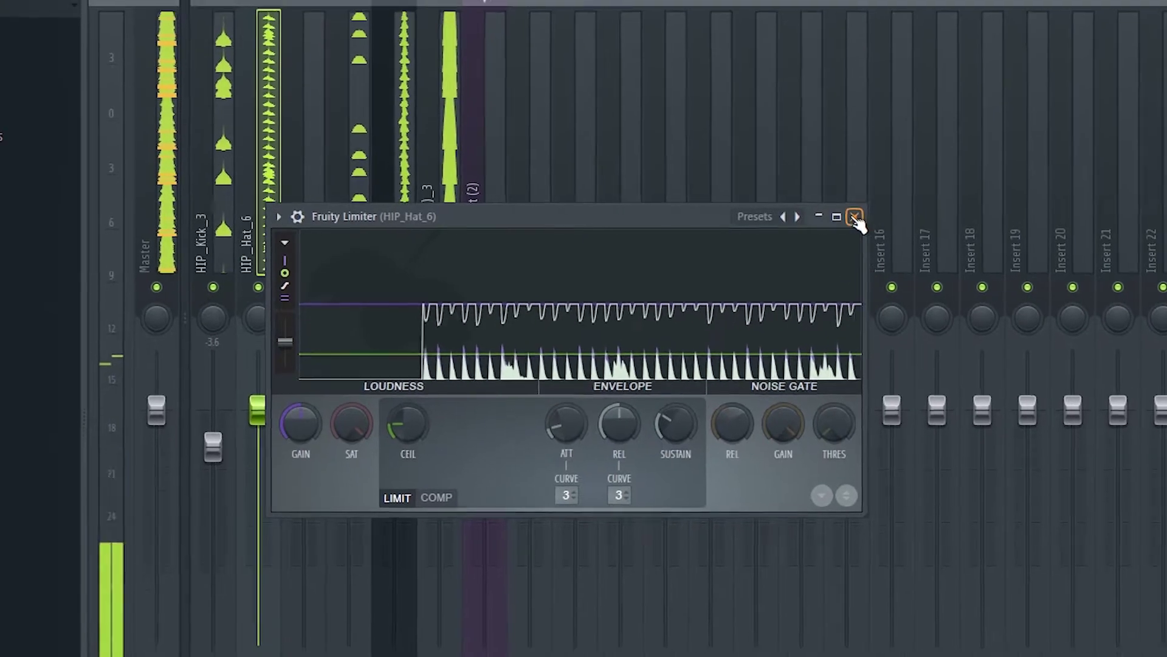
left_click(854, 217)
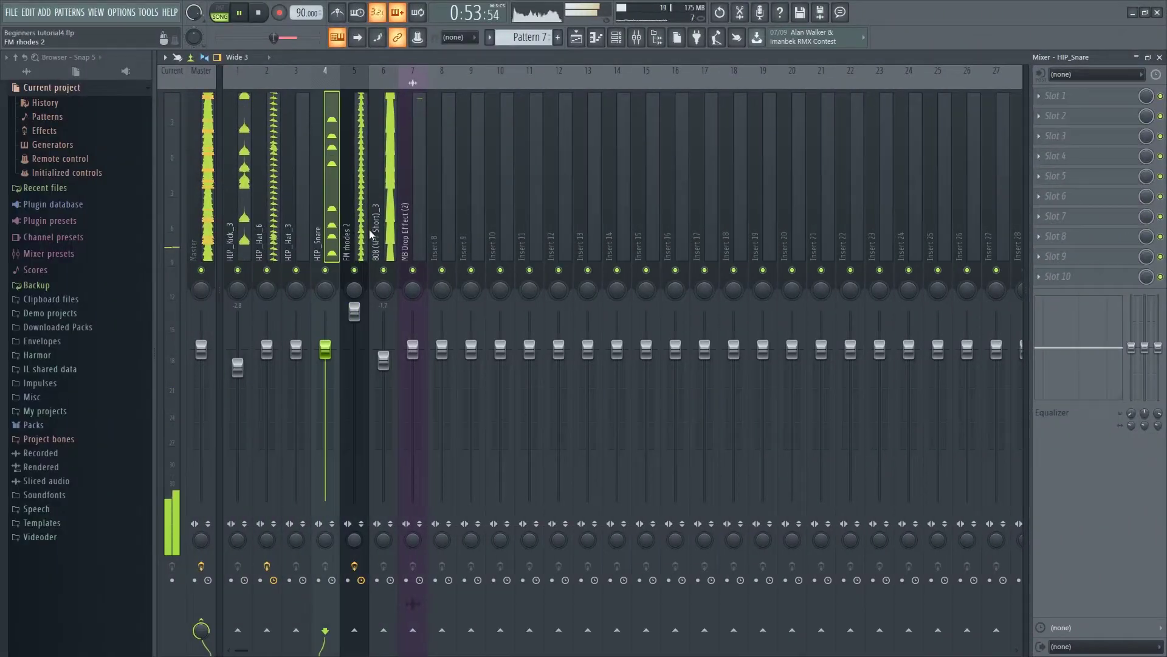
Load Fruity Parametric EQ 2 into the first HIP_Snare slot, high-pass with band 1 up to near band 3 and boost band 6
left_click(1055, 96)
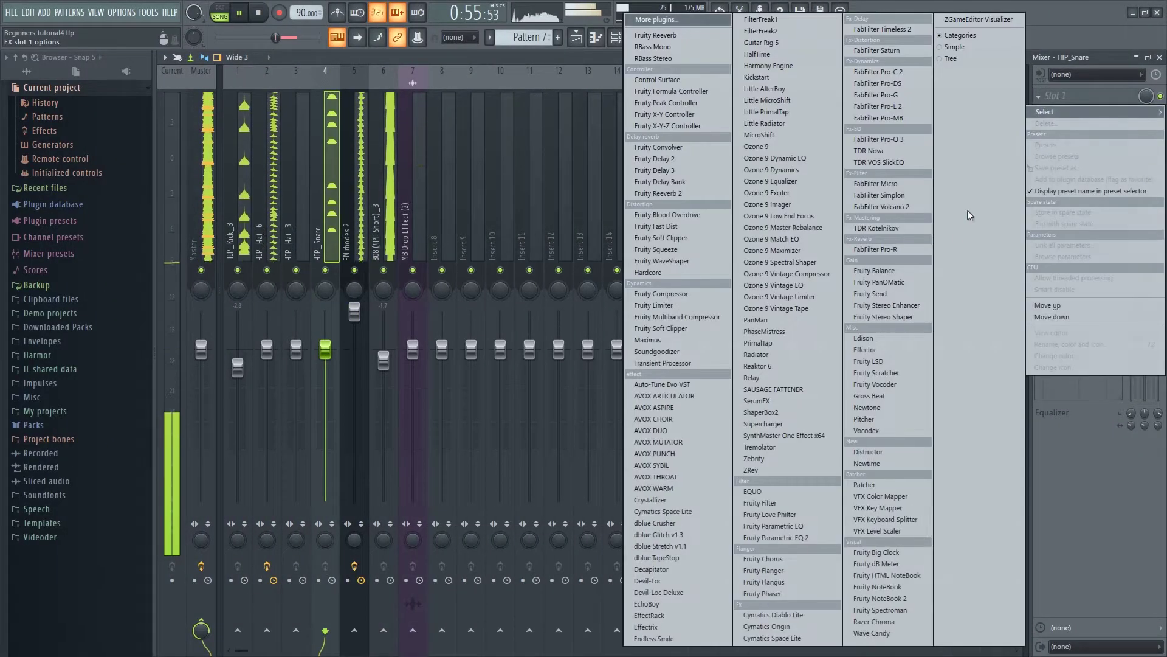
left_click(772, 537)
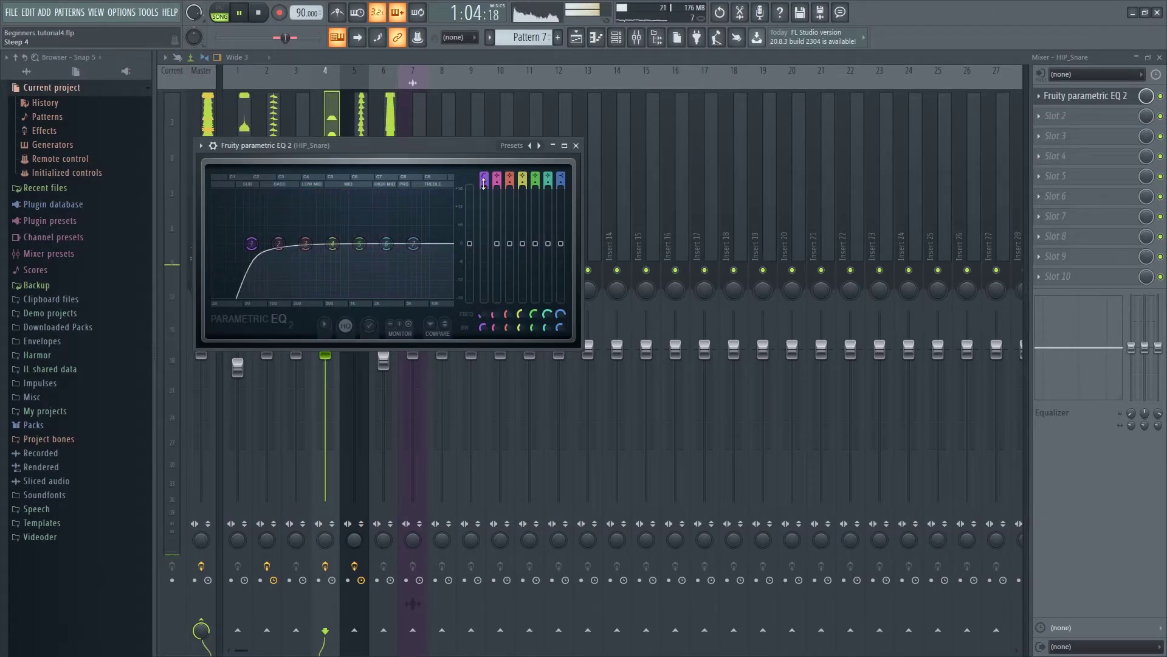
left_click_drag(251, 244, 299, 244)
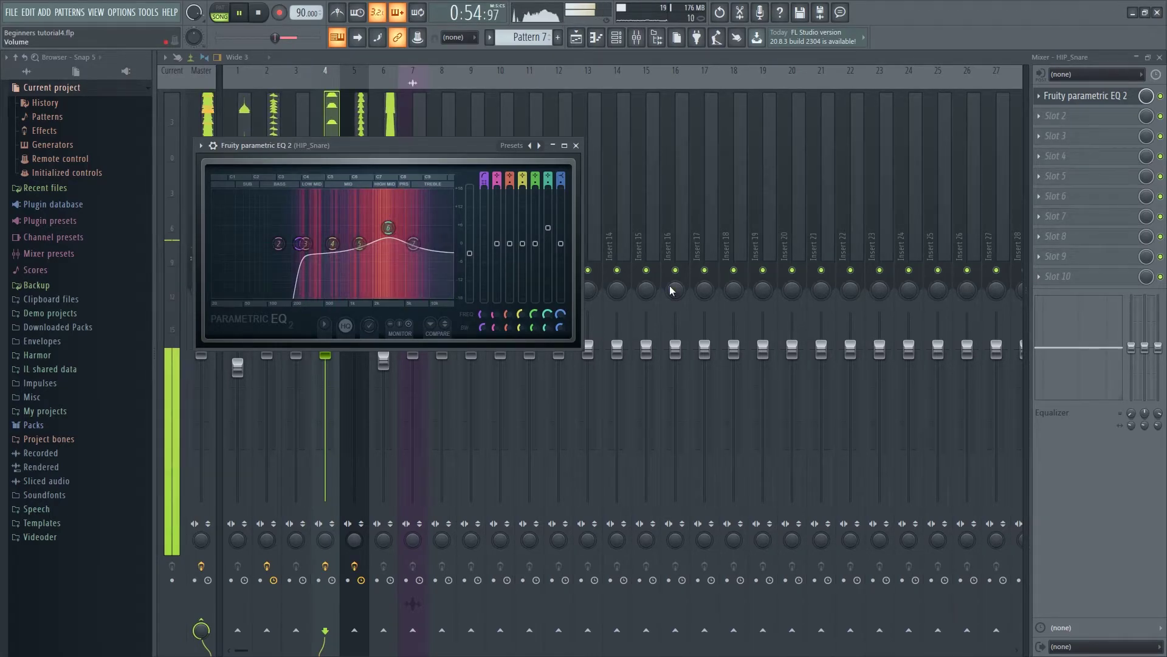
left_click(681, 303)
right_click(675, 322)
left_click(689, 334)
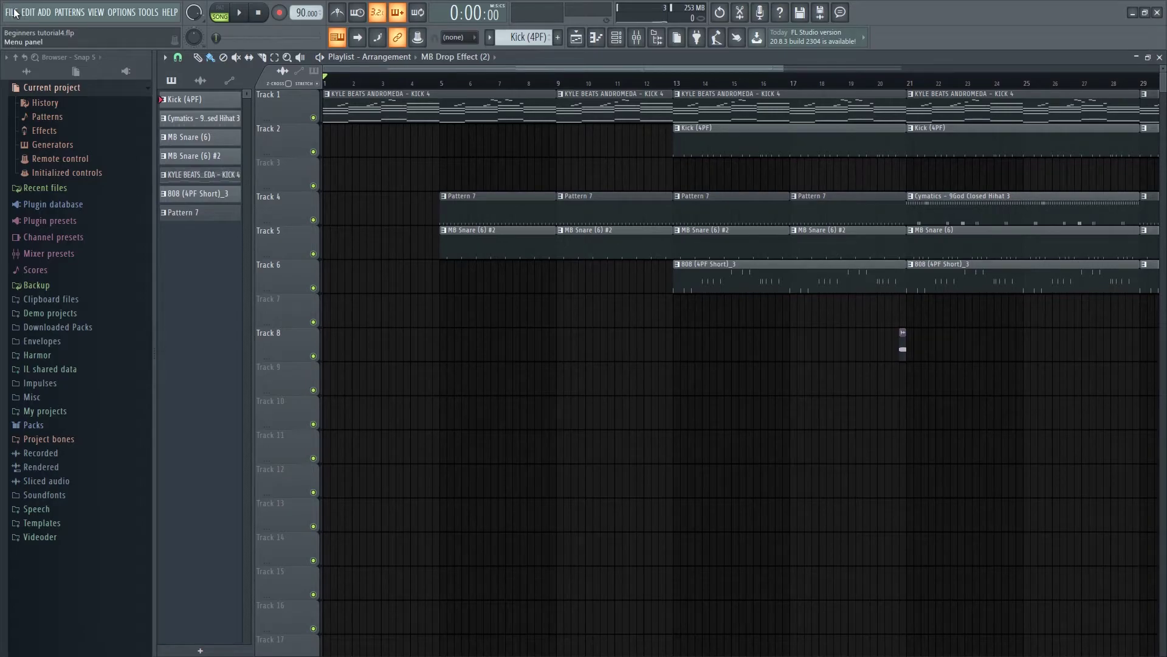
Open a recent project without saving the changes to Beginners tutorial4.flp
left_click(13, 13)
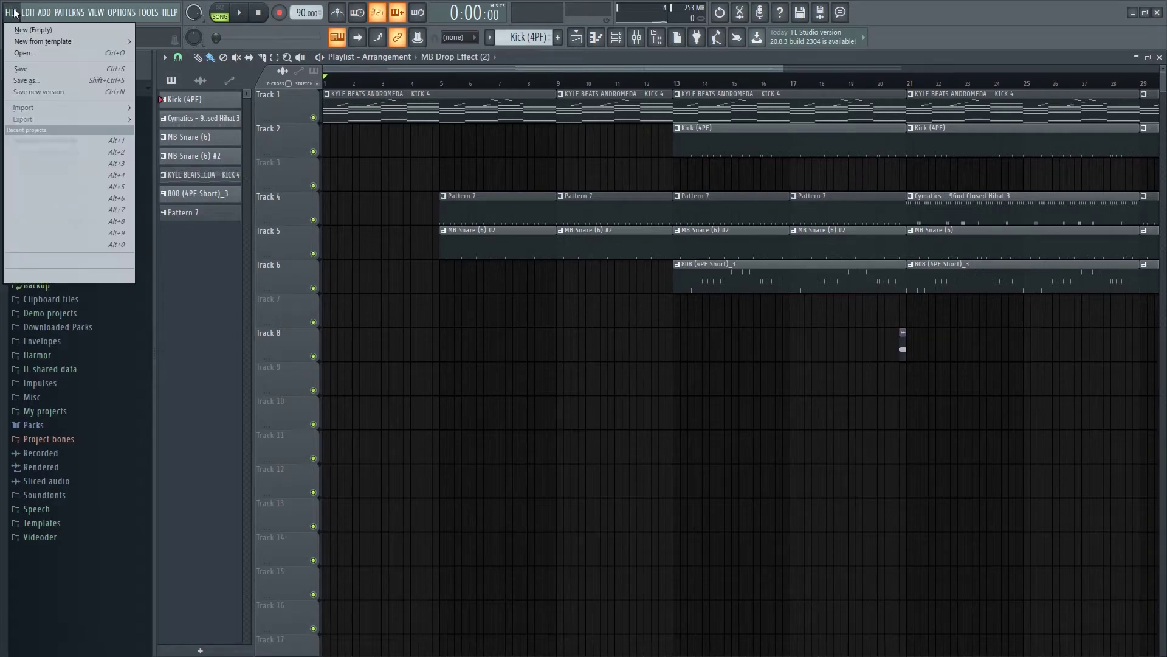
left_click(41, 245)
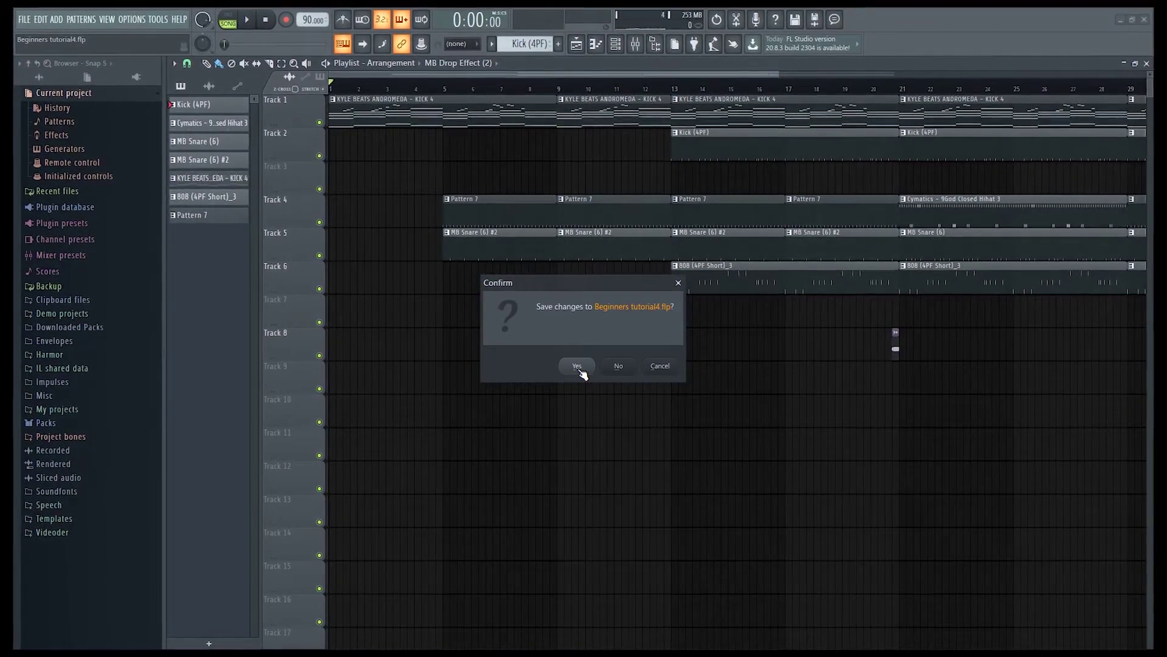
left_click(620, 366)
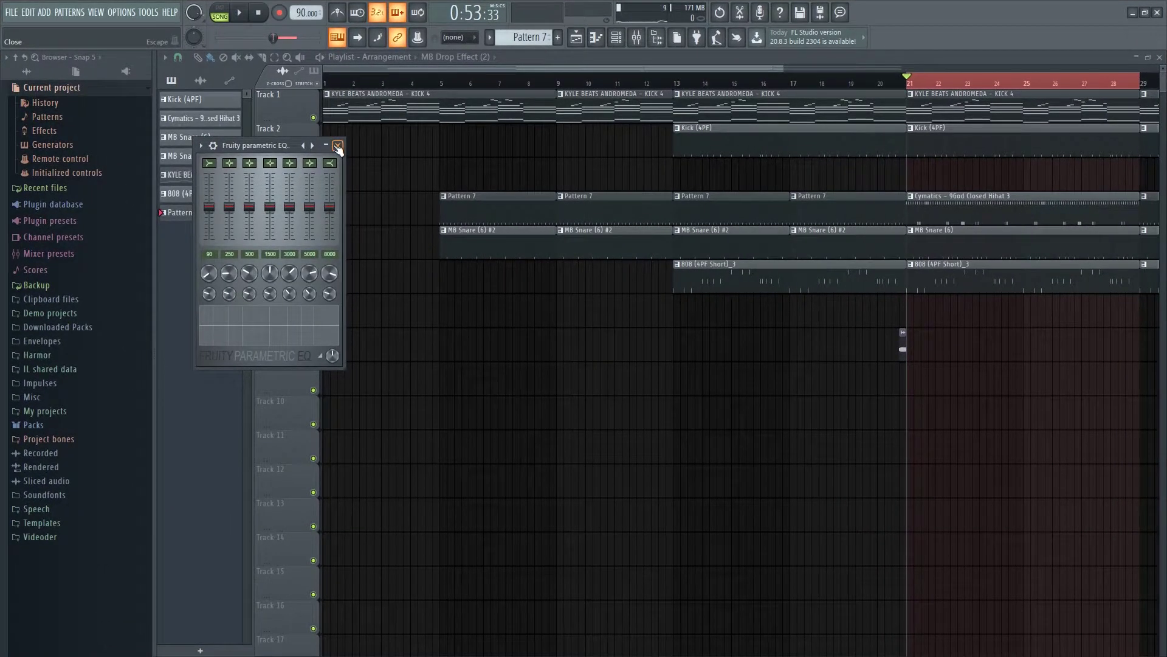
Close the Fruity Parametric EQ window and solo the MB Drop Effect (2) track in the mixer
left_click(337, 146)
key("space")
key("space")
left_click(617, 37)
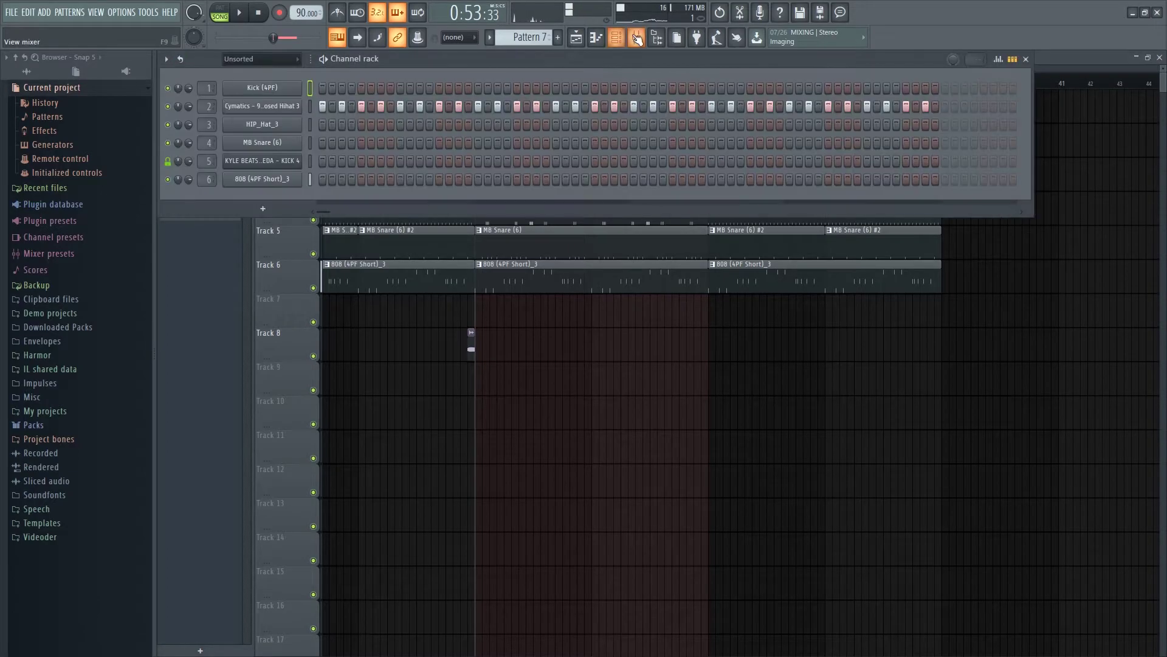
left_click(616, 38)
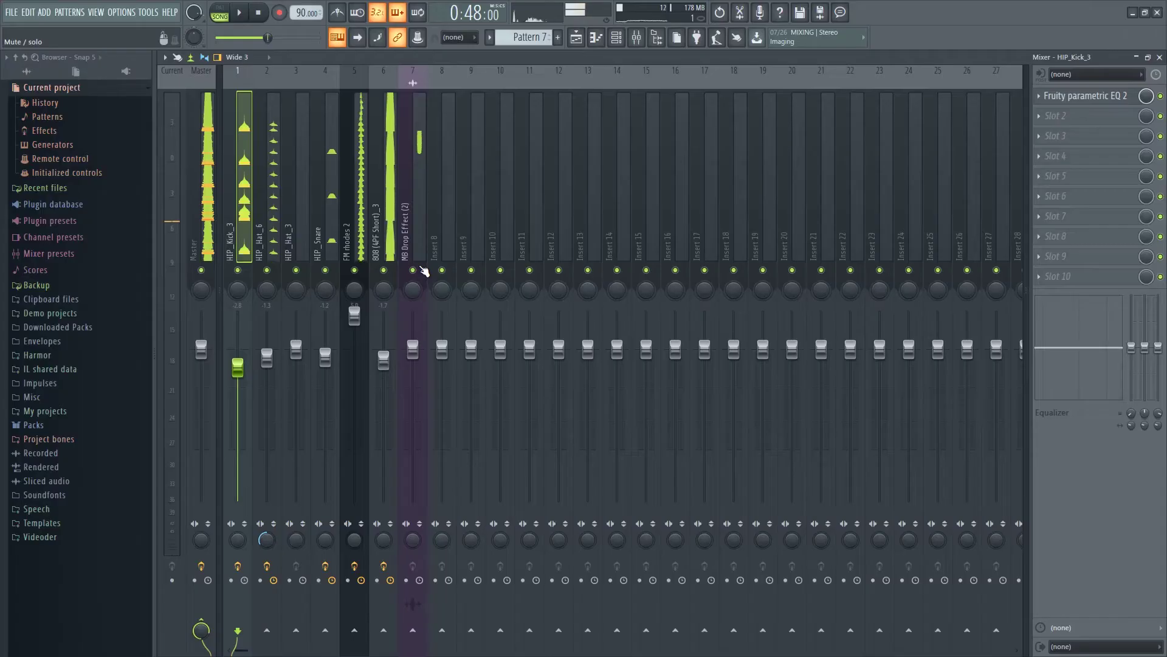
key("F9")
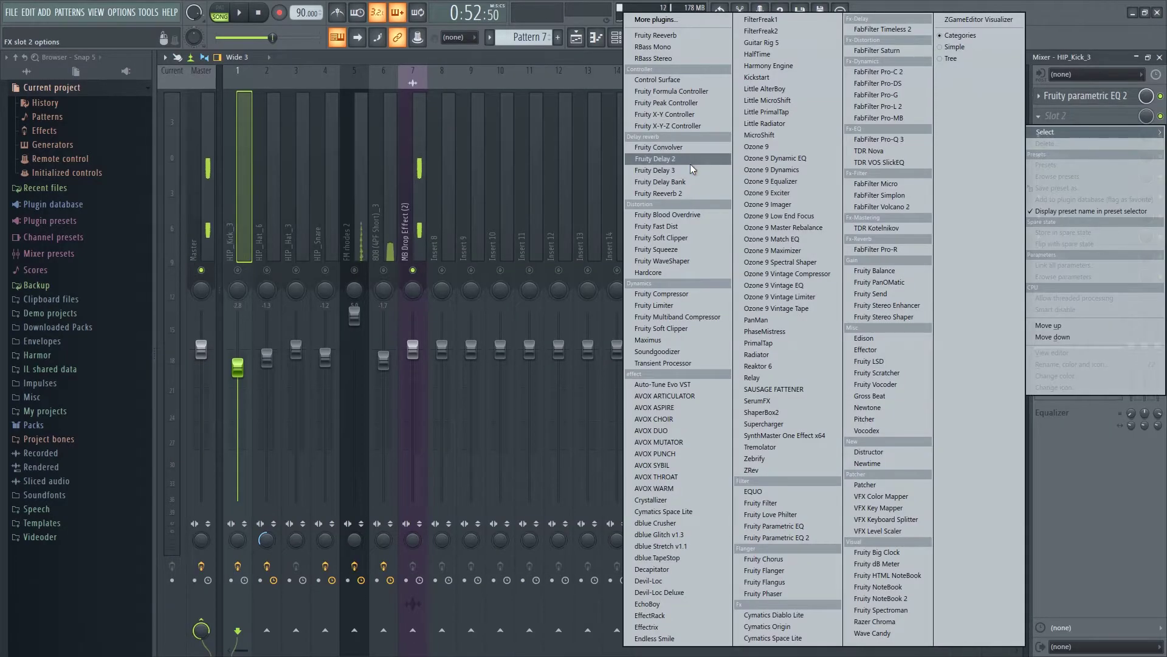
left_click(690, 161)
left_click(483, 193)
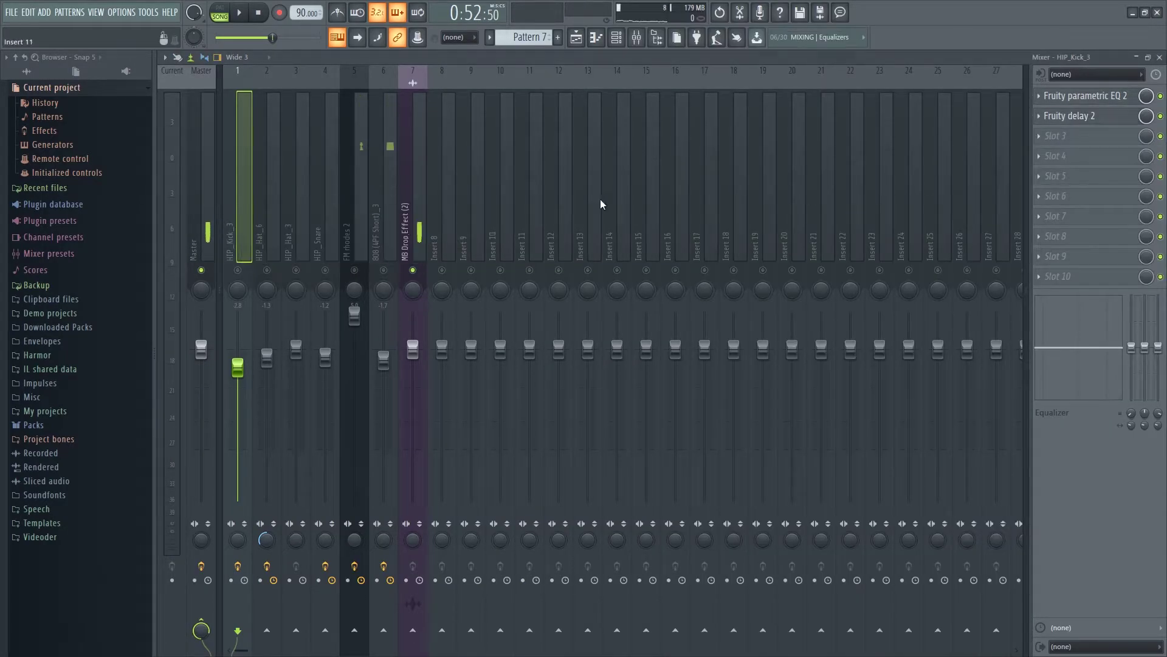
left_click(1038, 125)
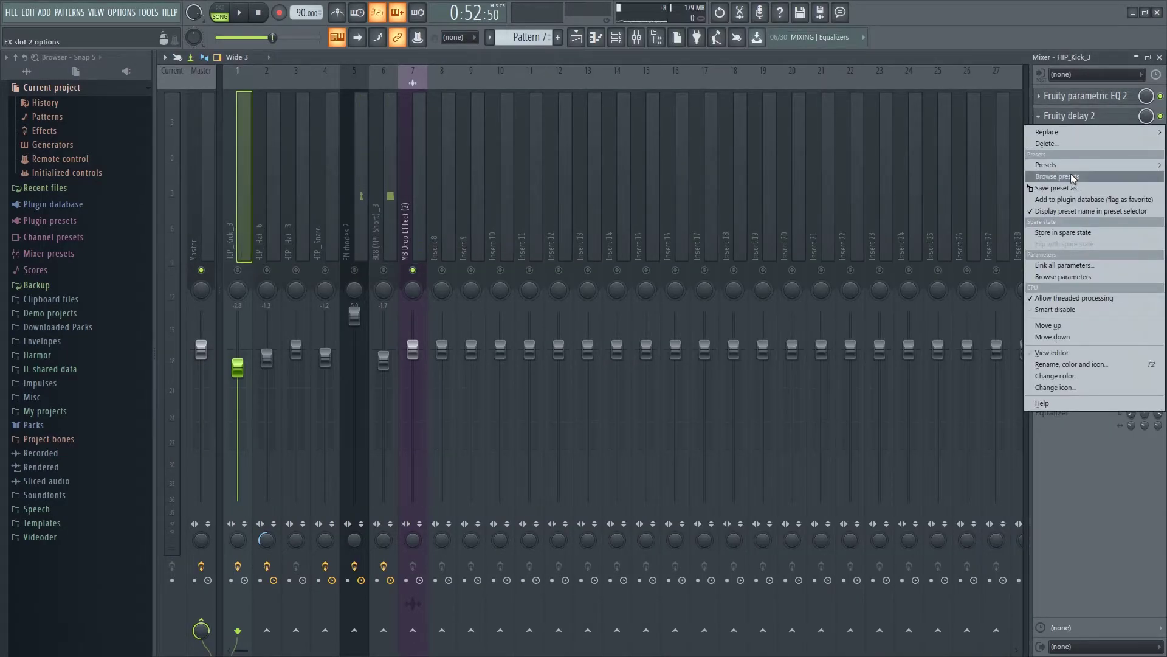
left_click(1052, 148)
Load Fruity Reeverb into the first effect slot of the MB Drop Effect (2) track and play the effect with it
left_click(420, 136)
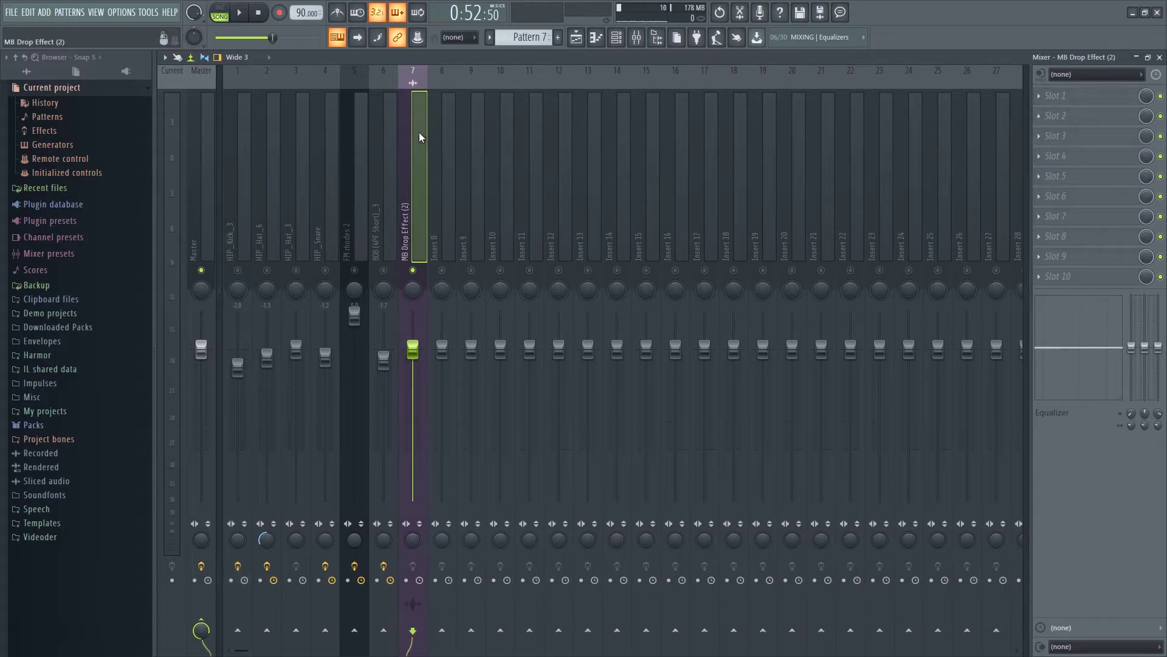
left_click(1043, 97)
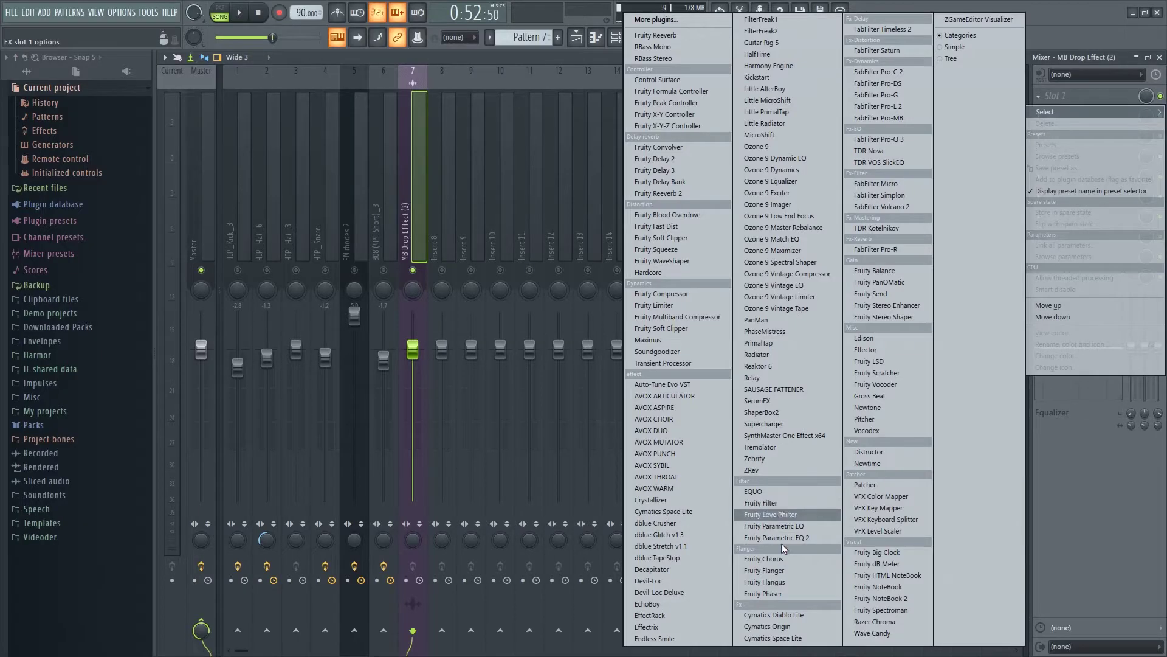
left_click(691, 34)
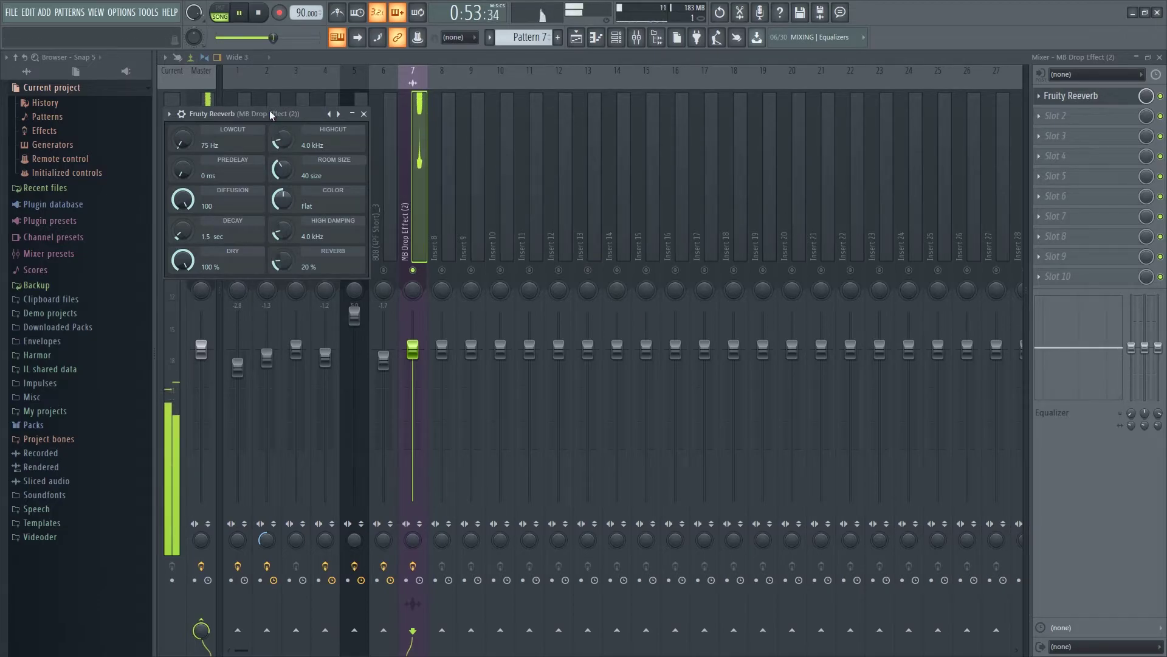
key("space")
Load Fruity Parametric EQ 2 into the second MB Drop Effect (2) slot and high-pass with band 1 up to near band 5
left_click(1039, 116)
mouse_move(1057, 129)
left_click(798, 538)
left_click_drag(236, 227, 341, 238)
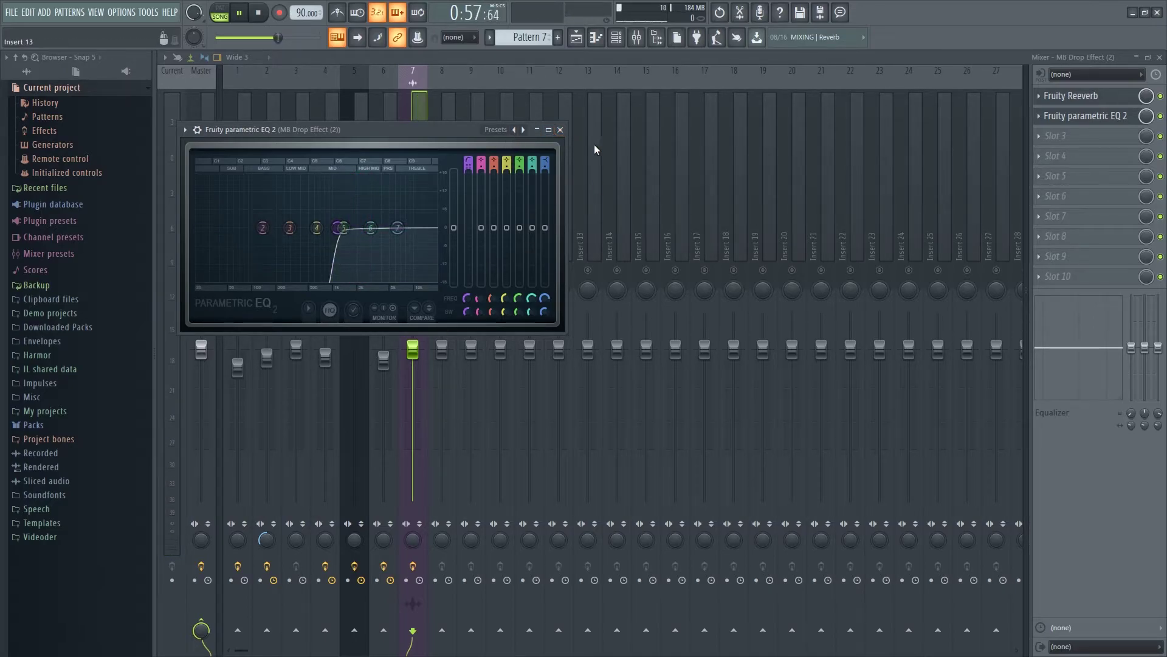
left_click(561, 131)
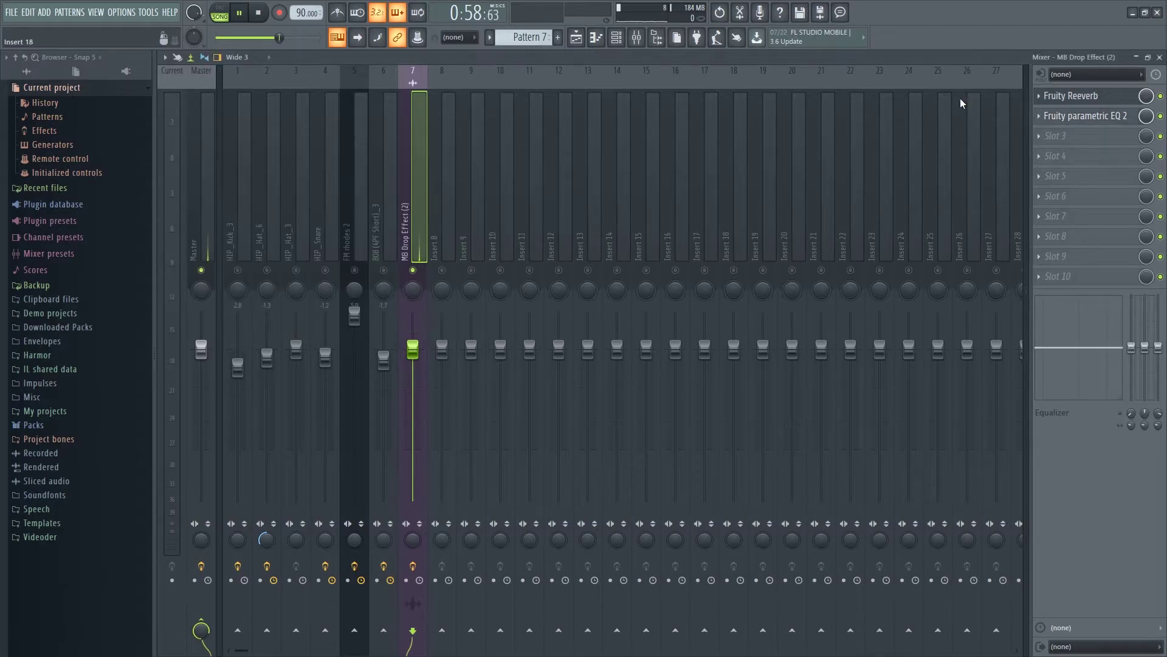
Raise the low cut of the MB Drop Effect (2) reverb to 1554 Hz and listen to the result
left_click(1101, 101)
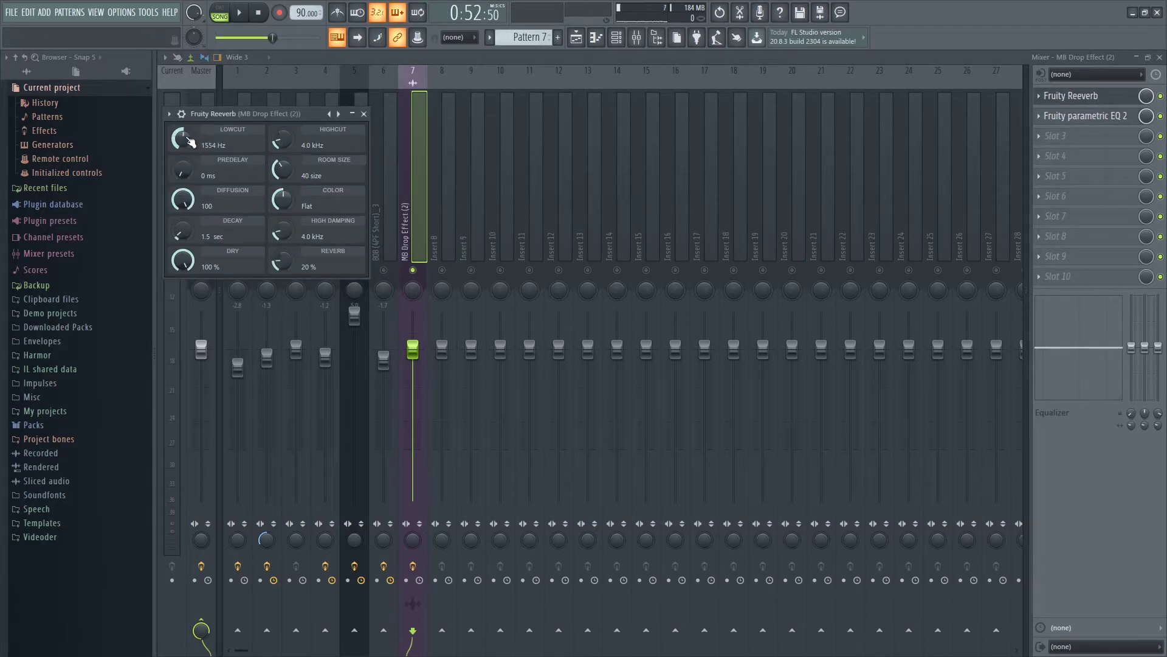
left_click_drag(238, 119, 261, 144)
key("space")
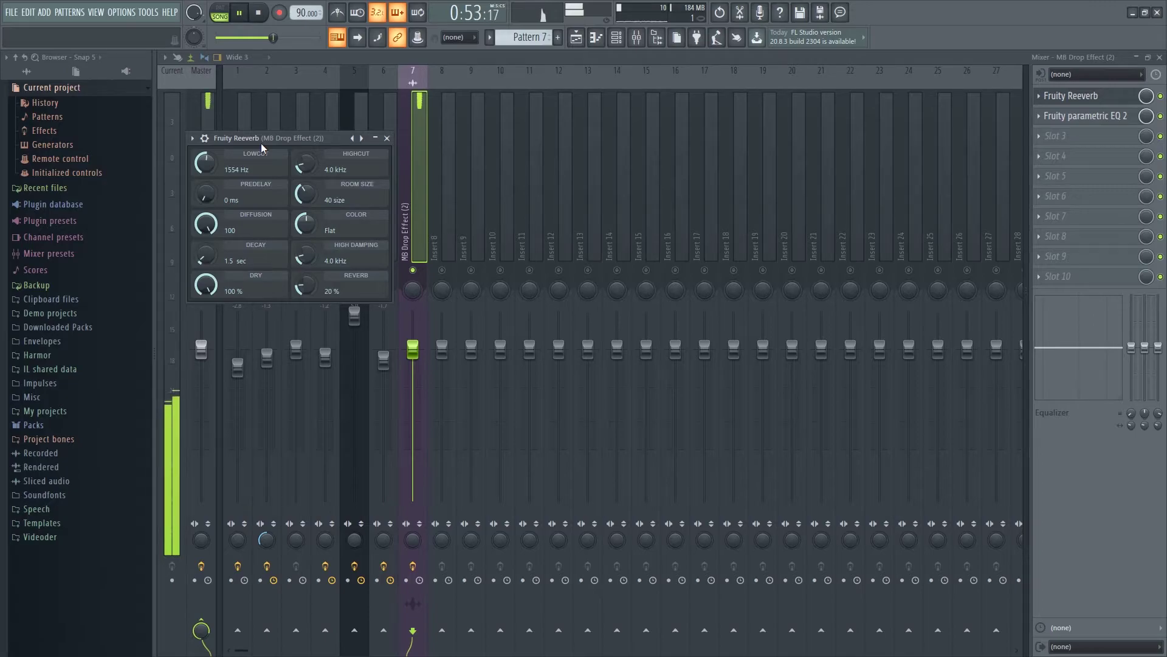
left_click(387, 139)
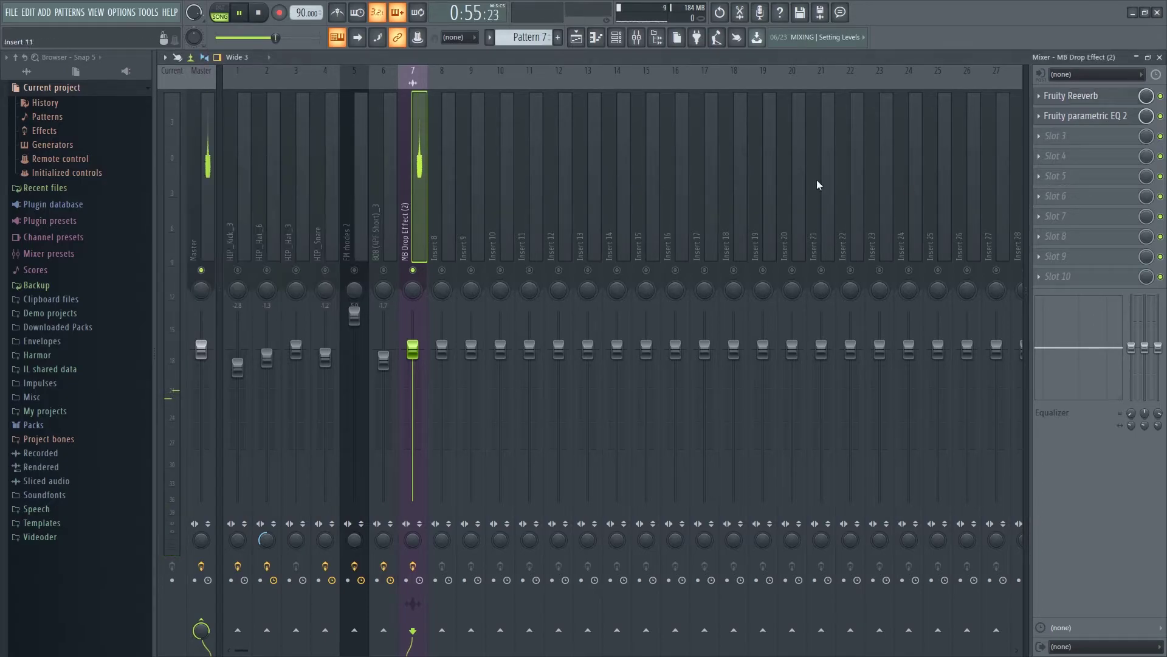
Load Fruity Delay 2 and Fruity Fast Dist into the third and fourth effect slots of the MB Drop Effect (2) track
left_click(1058, 134)
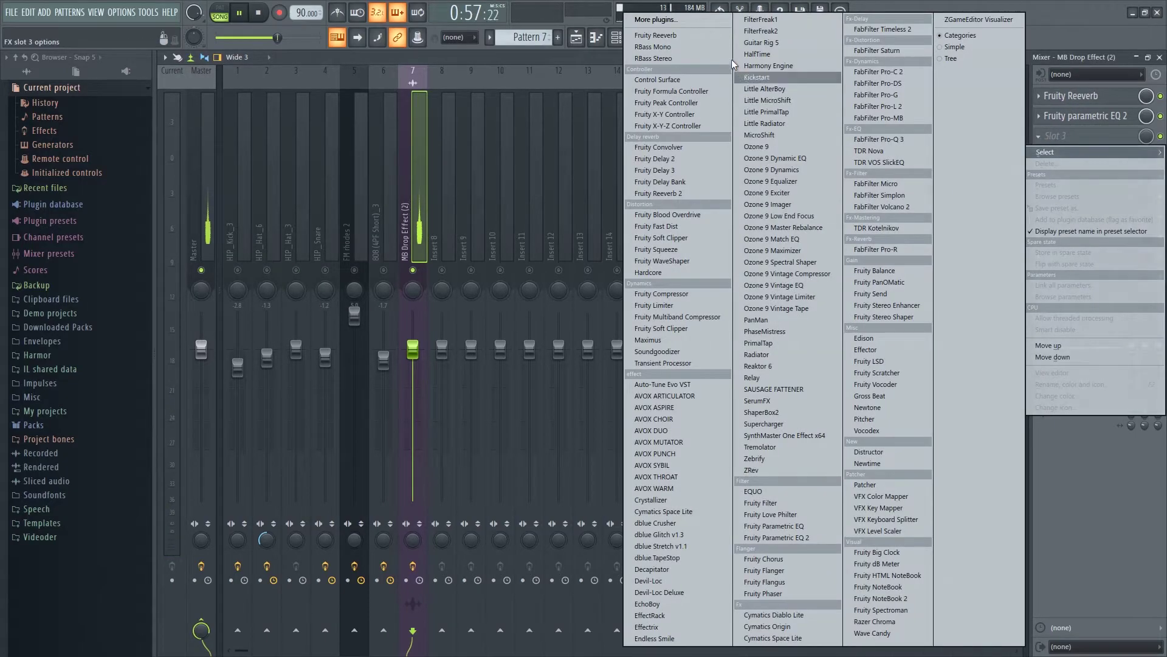
left_click(655, 159)
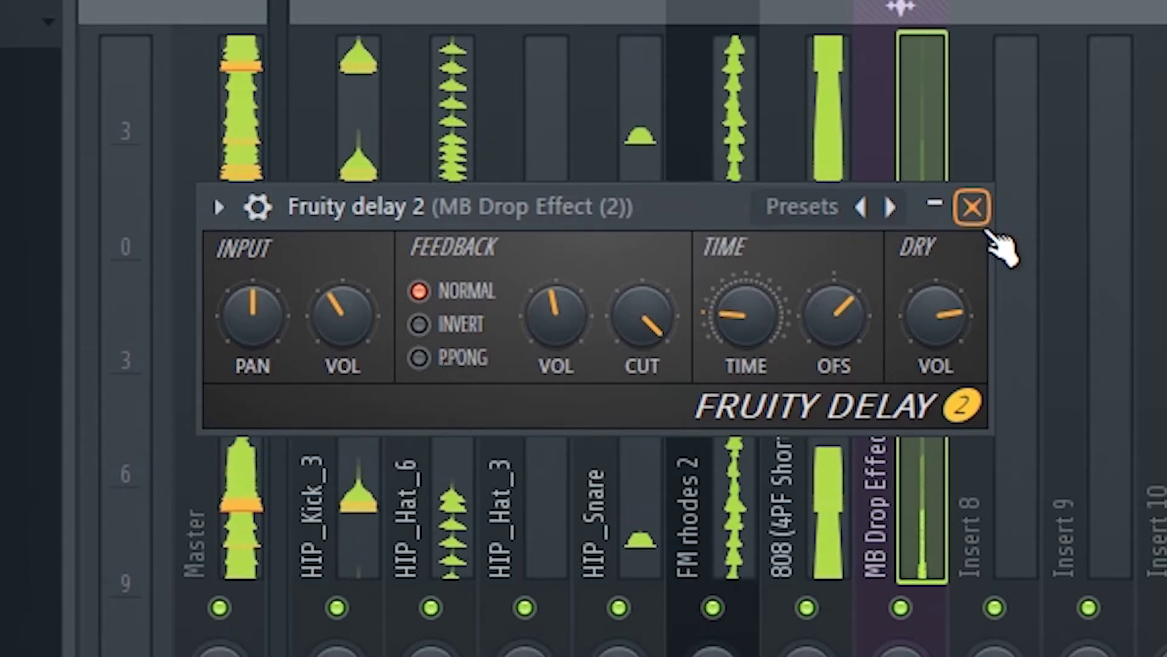
left_click(986, 222)
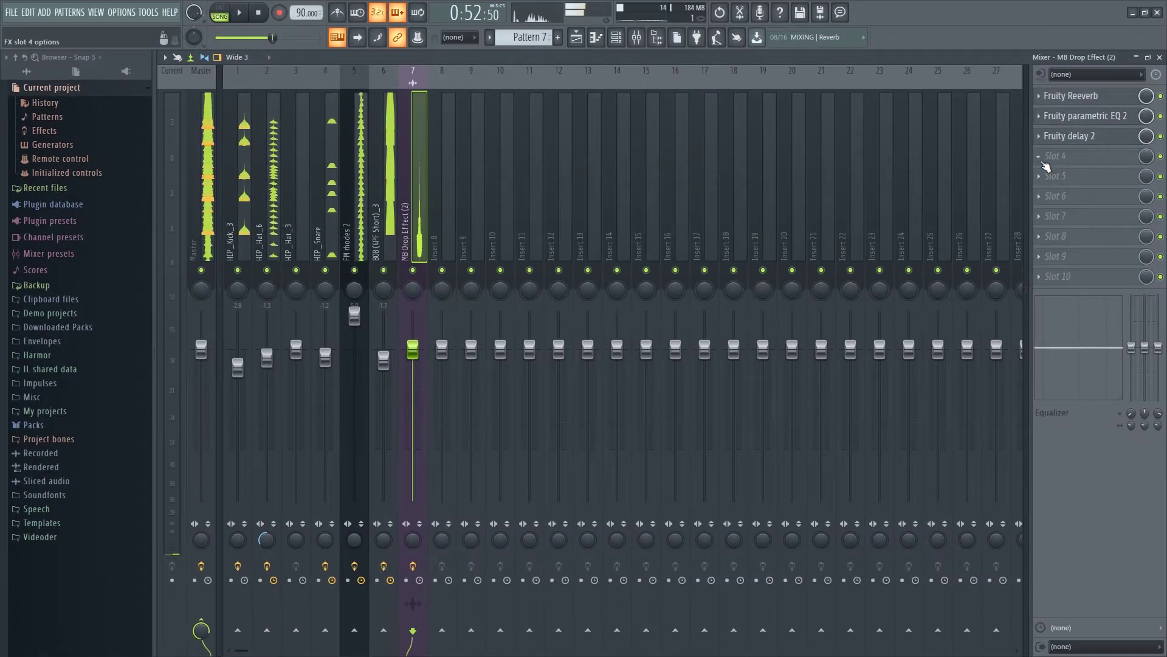
left_click(1045, 162)
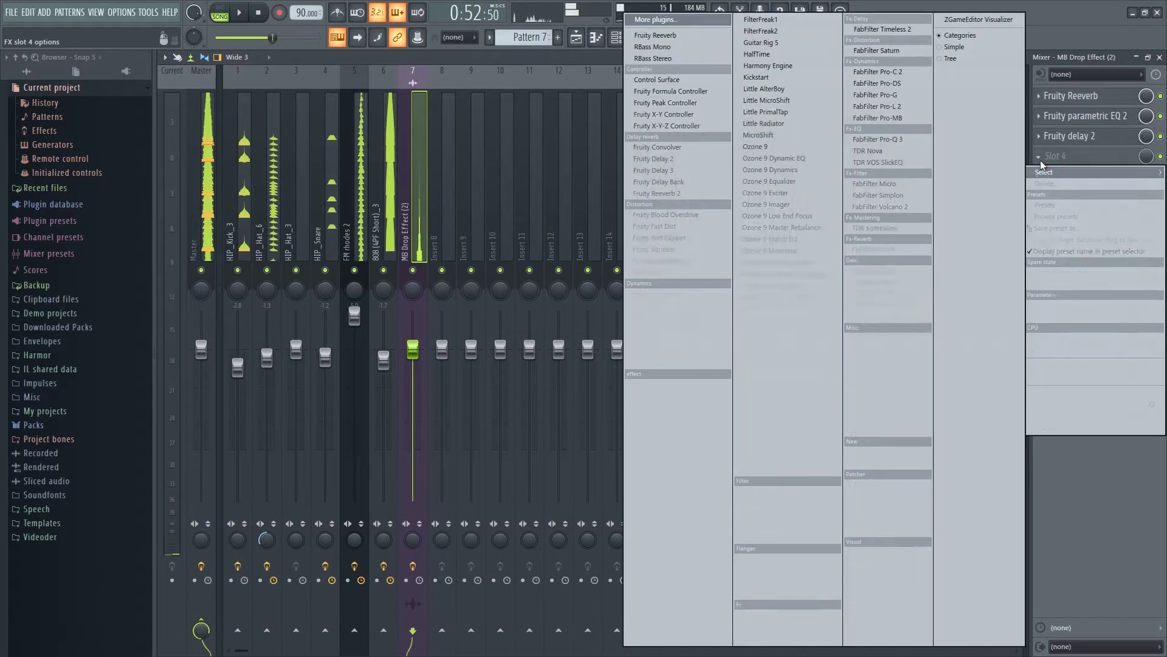
left_click(675, 181)
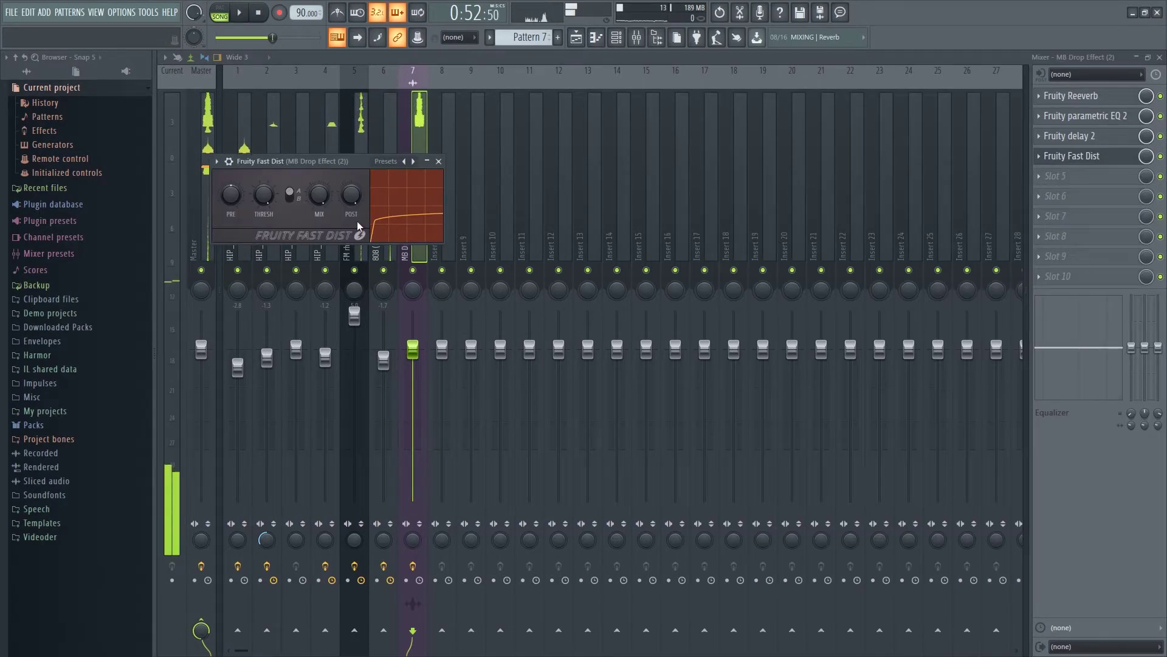
Switch the Fruity Fast Dist on the MB Drop Effect (2) track to distortion type B while playing the song
left_click_drag(363, 164, 501, 172)
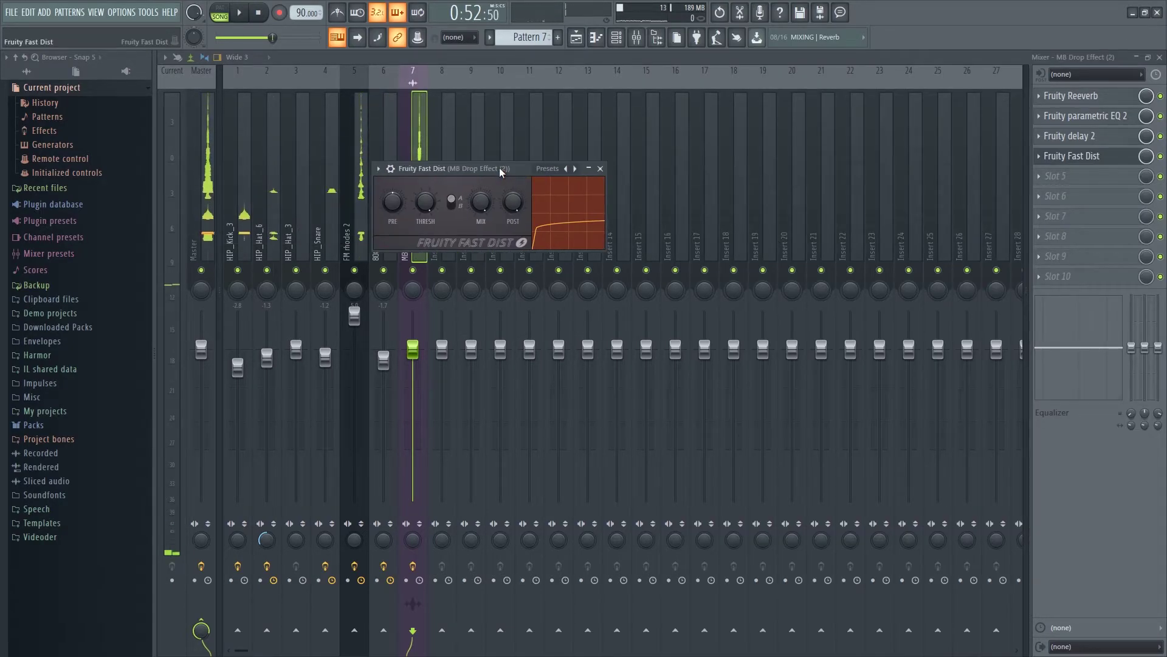
key("space")
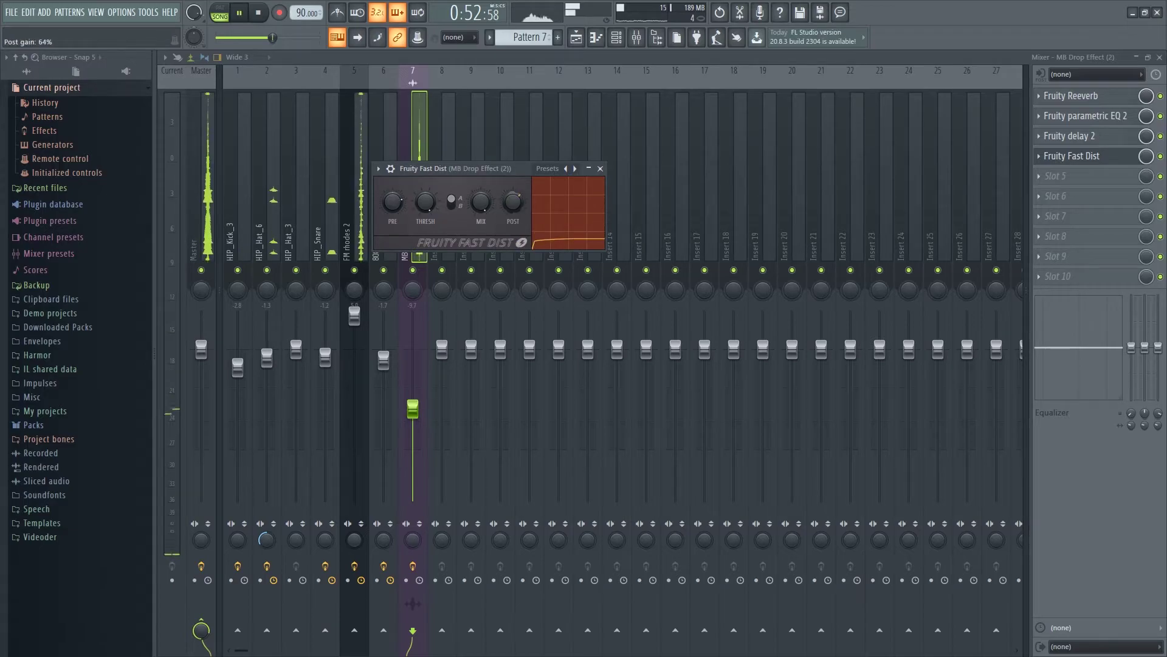
left_click(453, 202)
key("space")
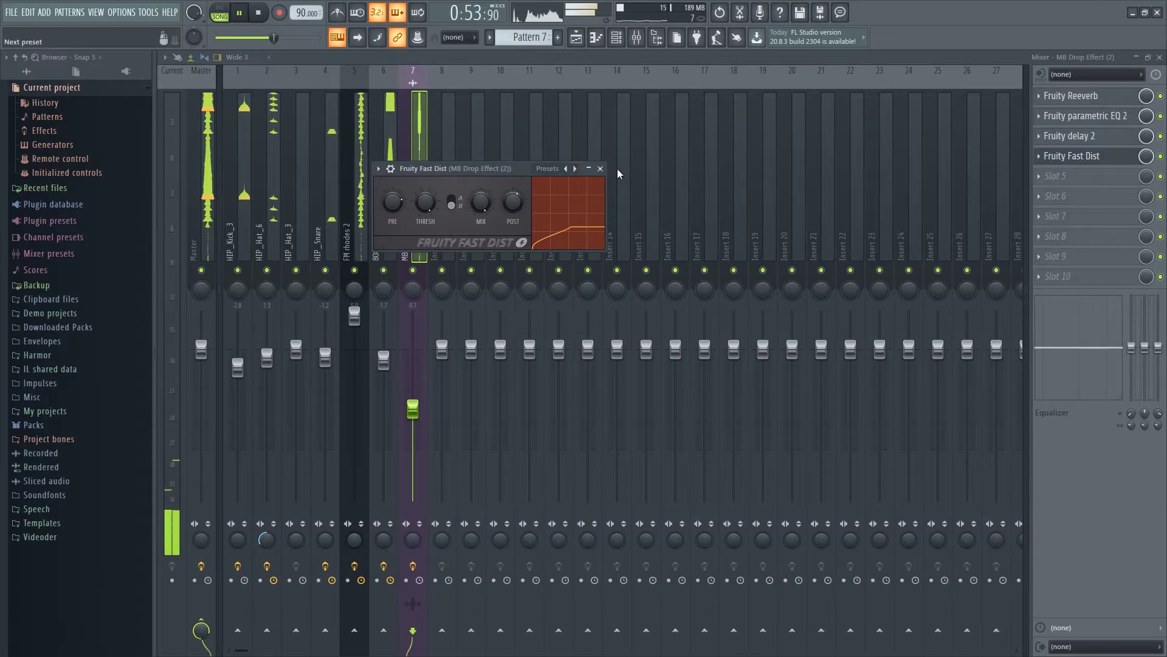
key("Escape")
key("space")
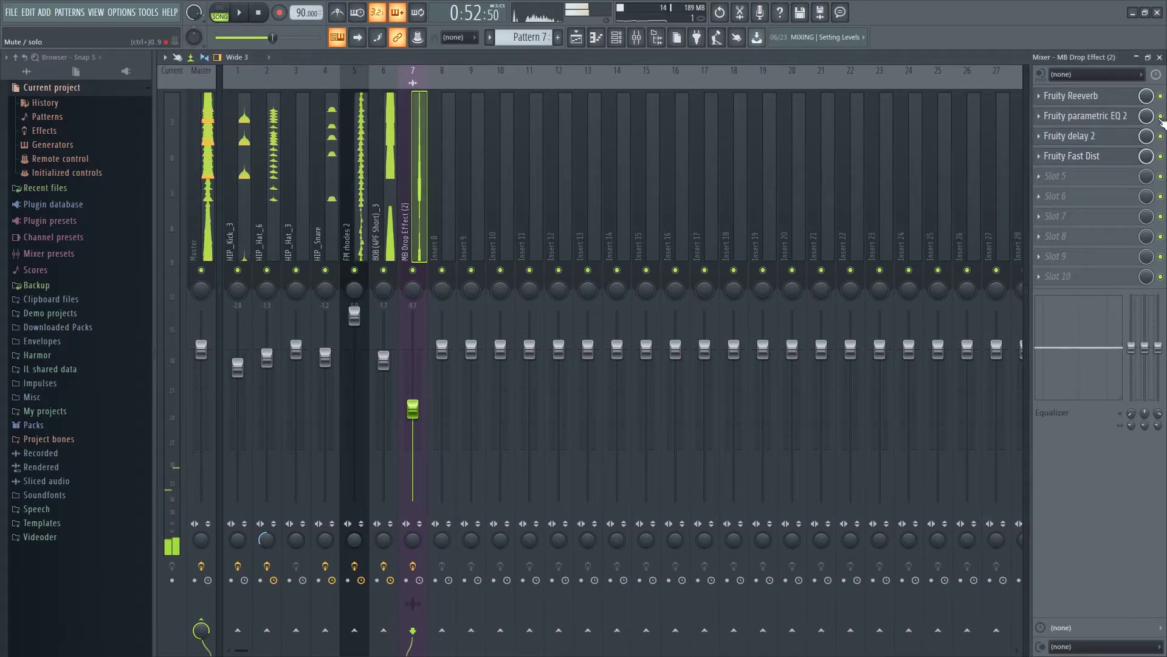
Play the arrangement across the drop effect before bar 21 and check how the effect sits in the mix
key("F5")
key("space")
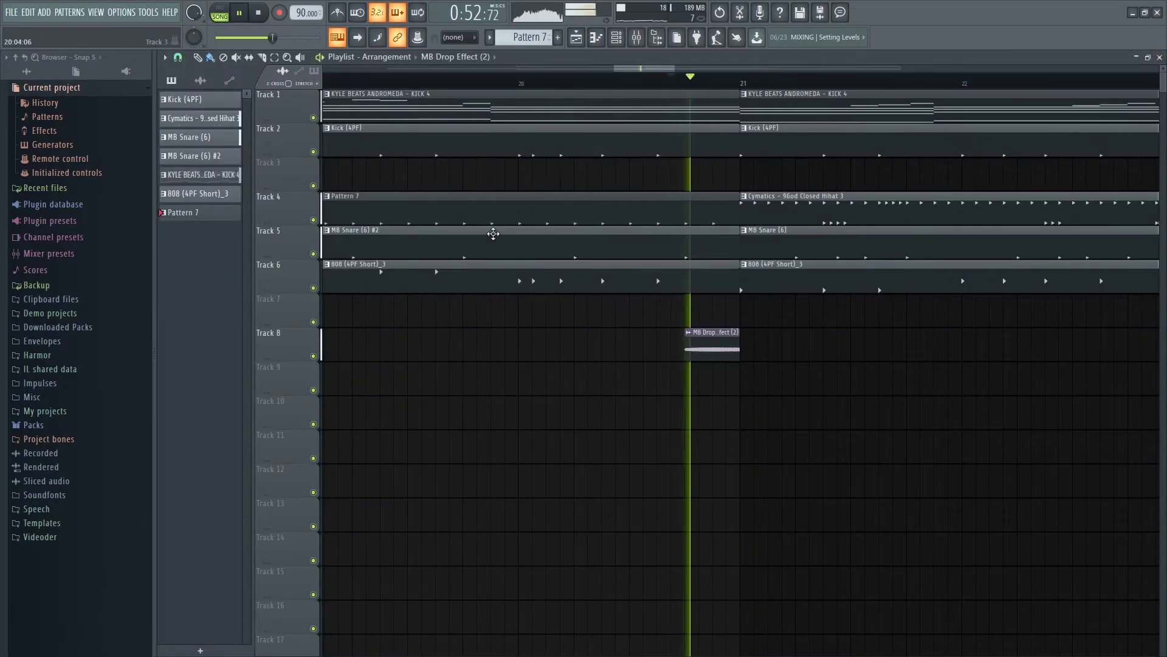
scroll(575, 299, "down", 2)
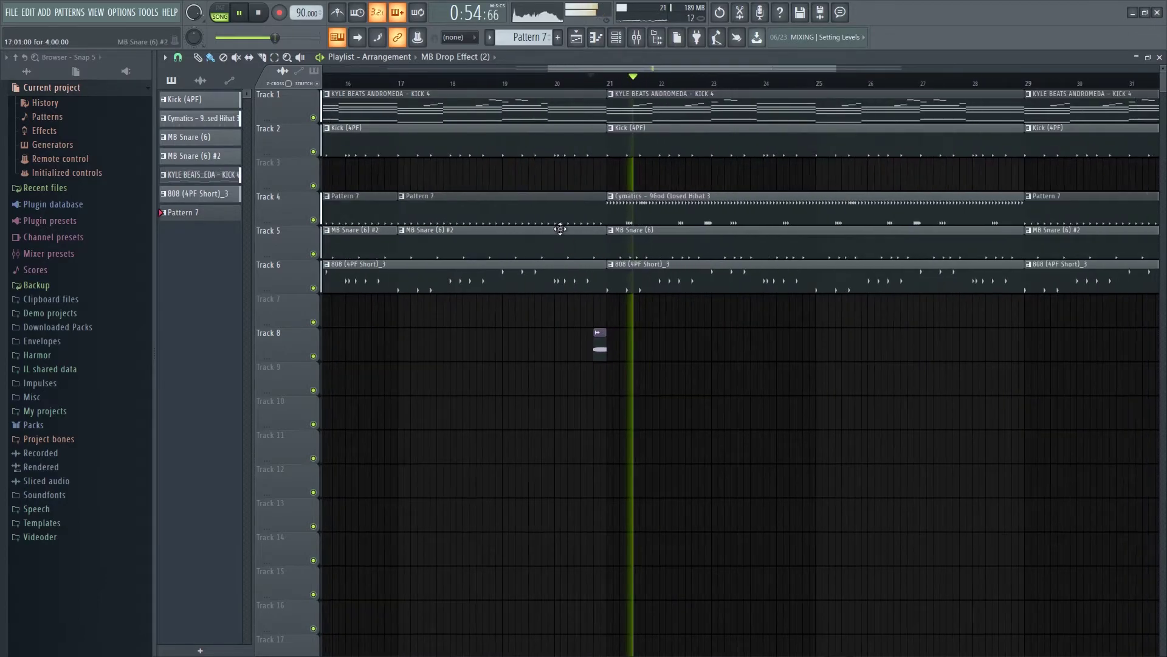
scroll(599, 333, "down", 4)
key("space")
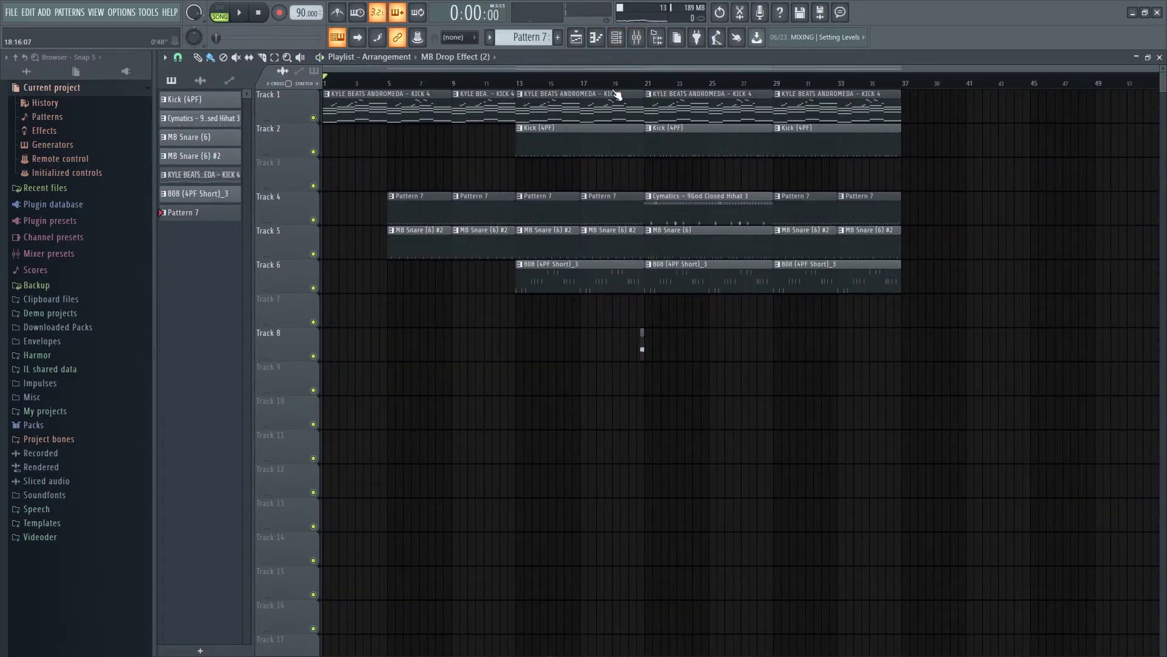
key("space")
scroll(639, 255, "up", 5)
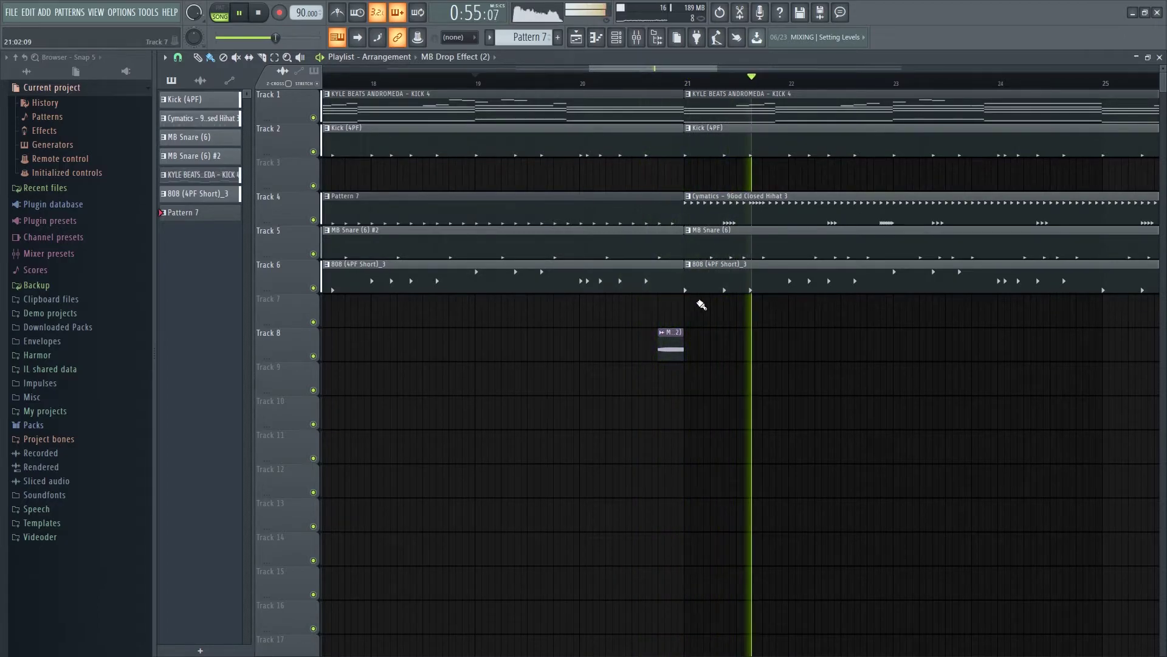
key("space")
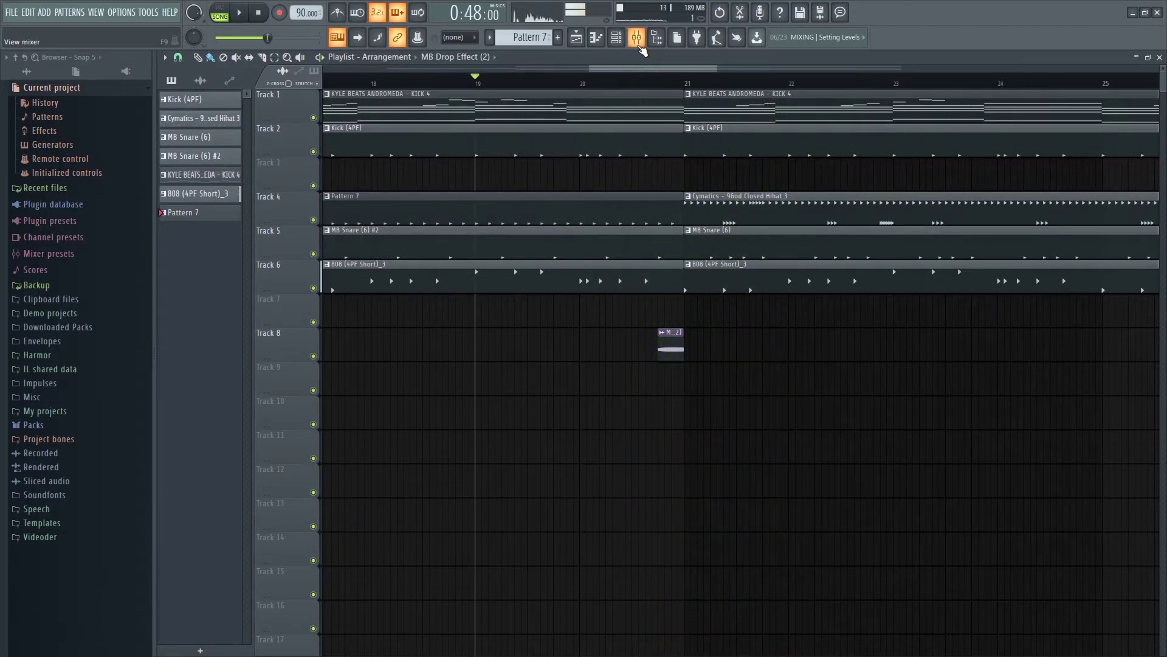
Set the Fruity Delay 2 on MB Drop Effect (2) to ping-pong feedback with input panning at 77%
left_click(638, 44)
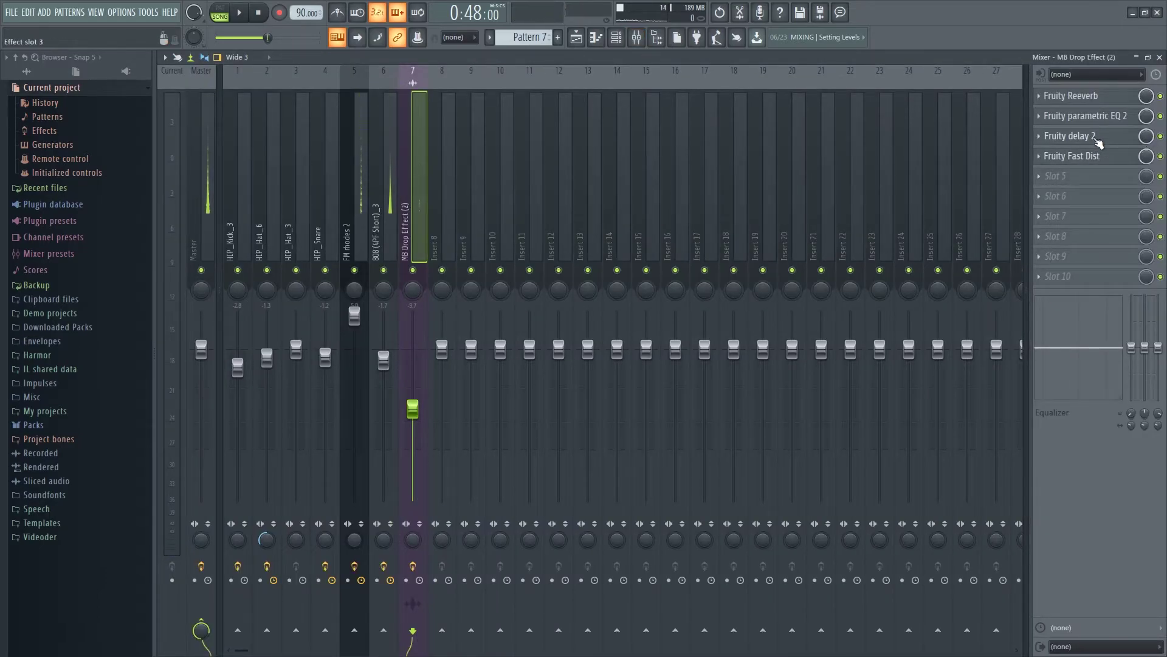
left_click(1096, 137)
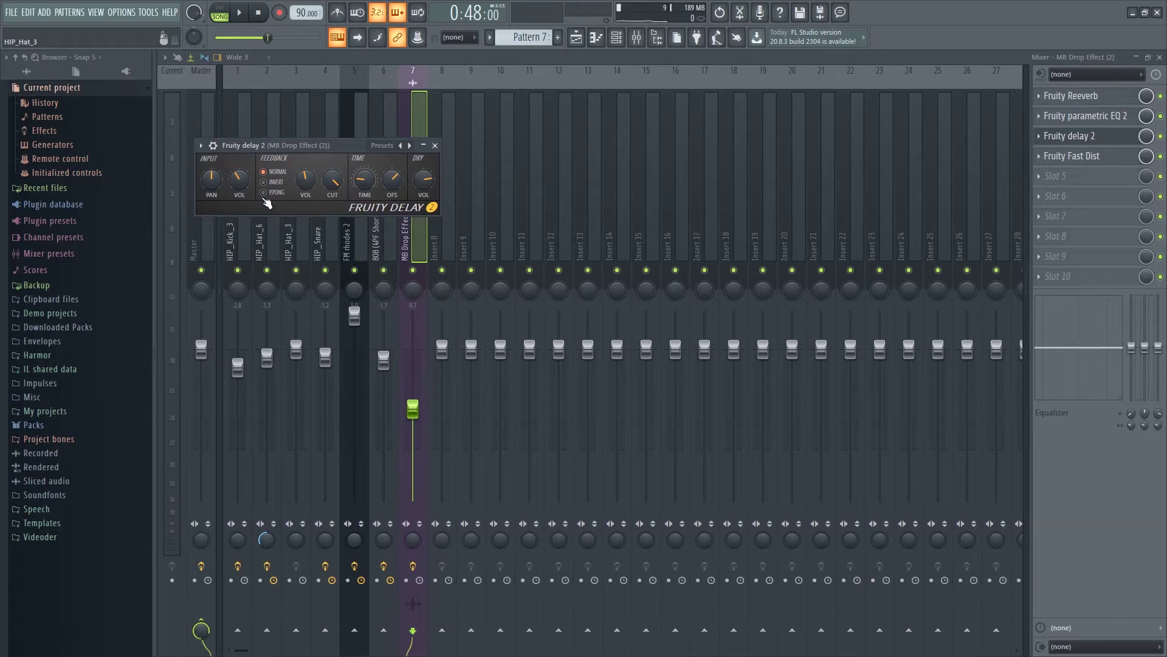
left_click_drag(296, 144, 374, 168)
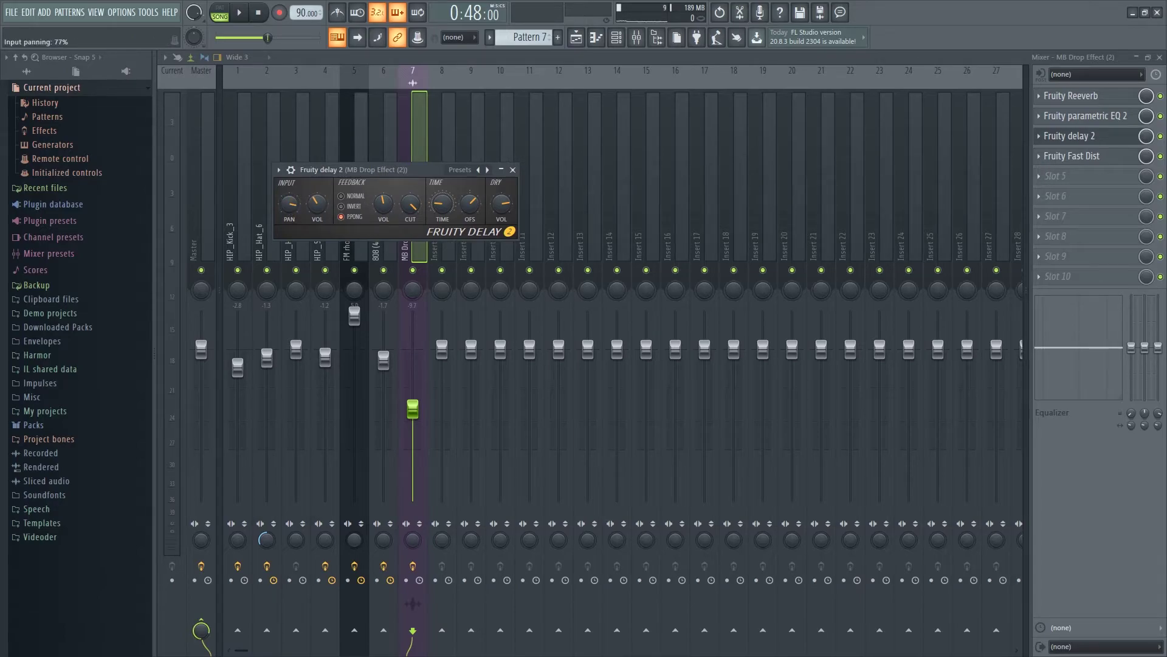
Play the song through the drop effect and again from bar 21, listening with the new delay settings
key("F5")
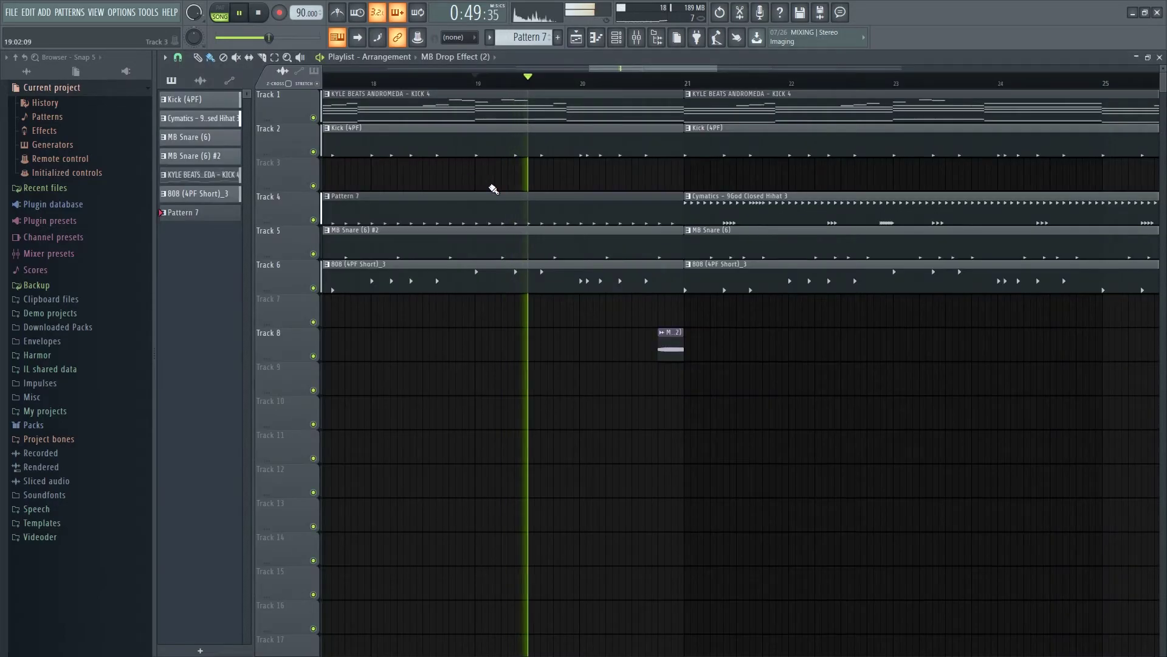
key("F9")
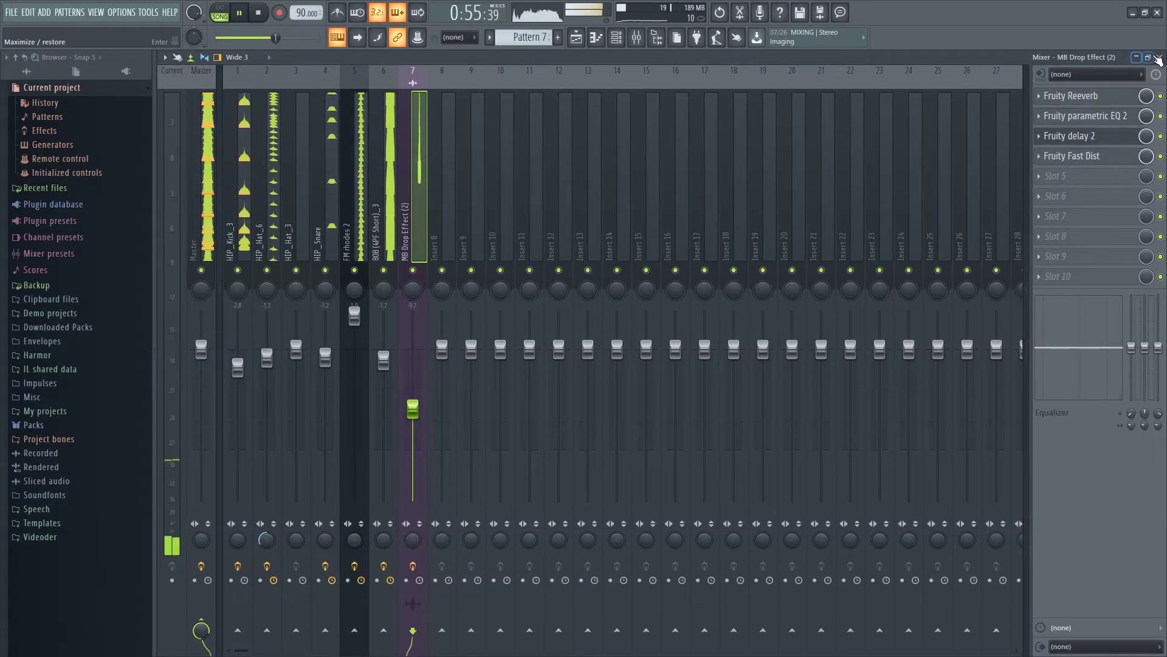
key("F5")
scroll(547, 486, "down", 4)
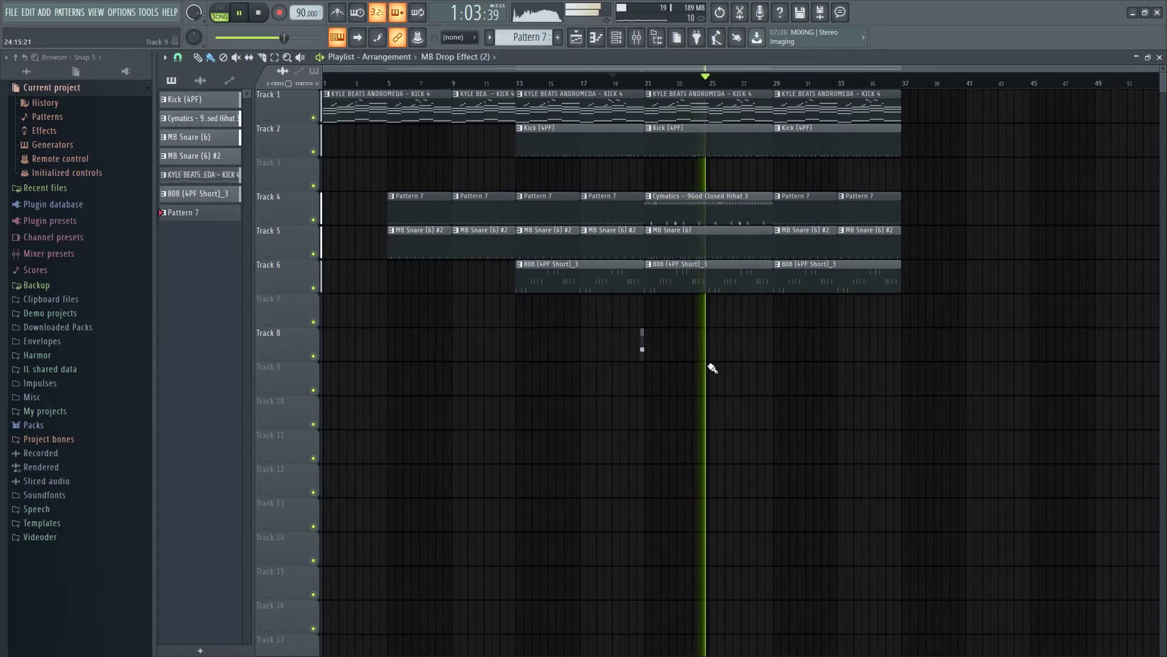
left_click(648, 78)
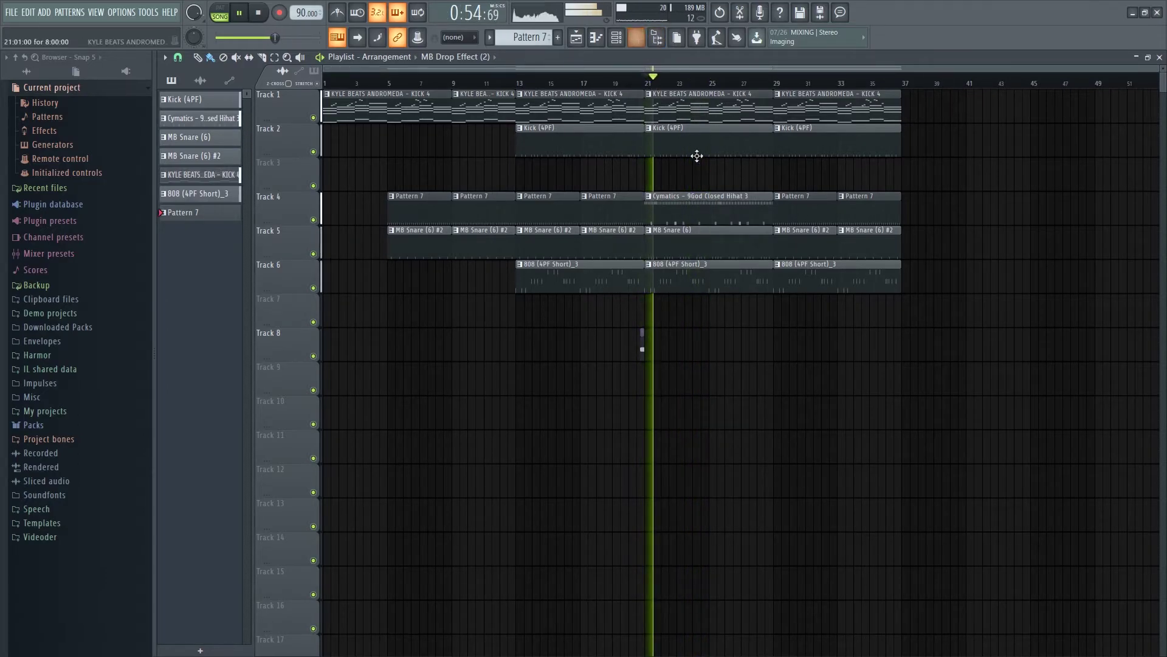
left_click(636, 41)
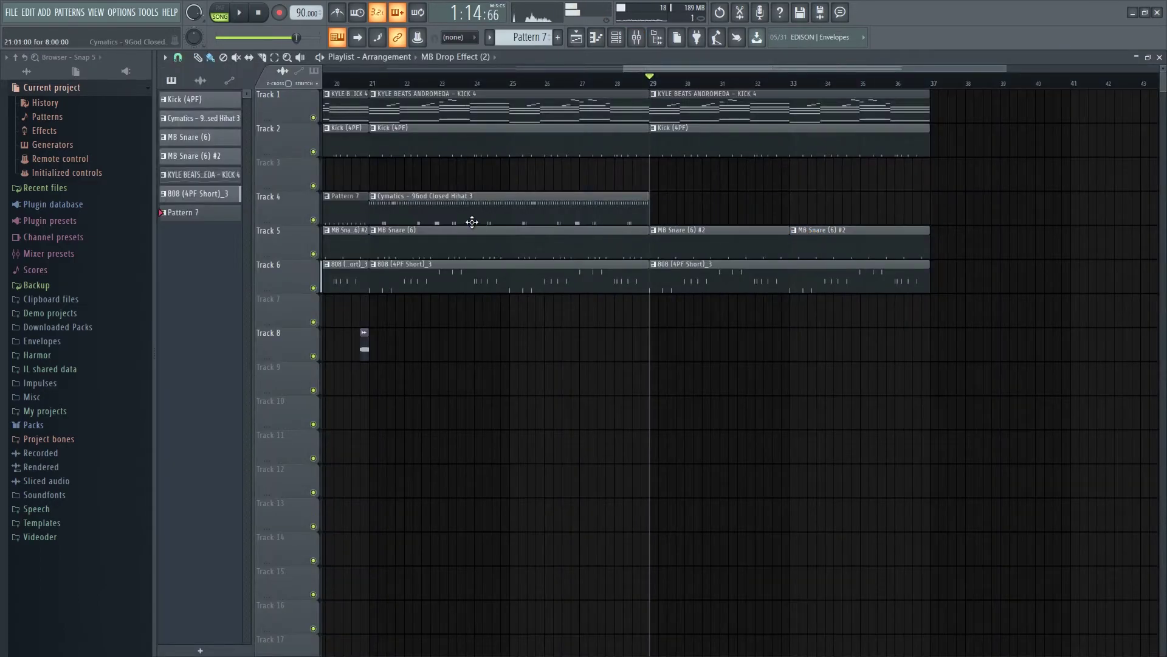
left_click_drag(469, 219, 758, 216)
right_click(654, 197)
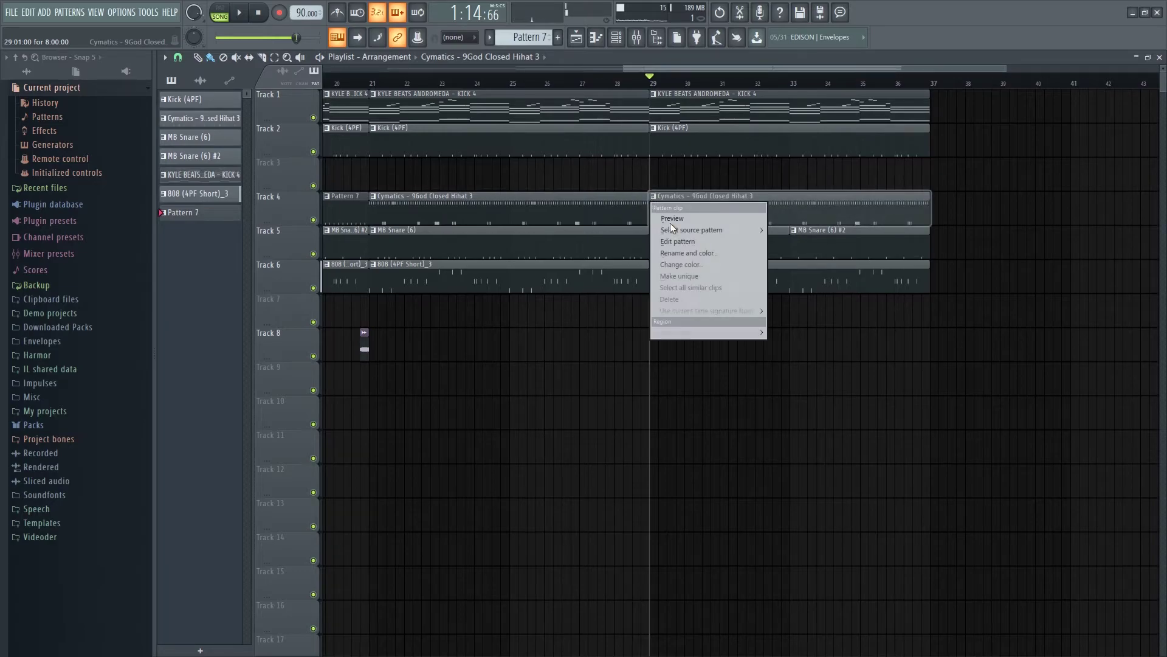
left_click(690, 301)
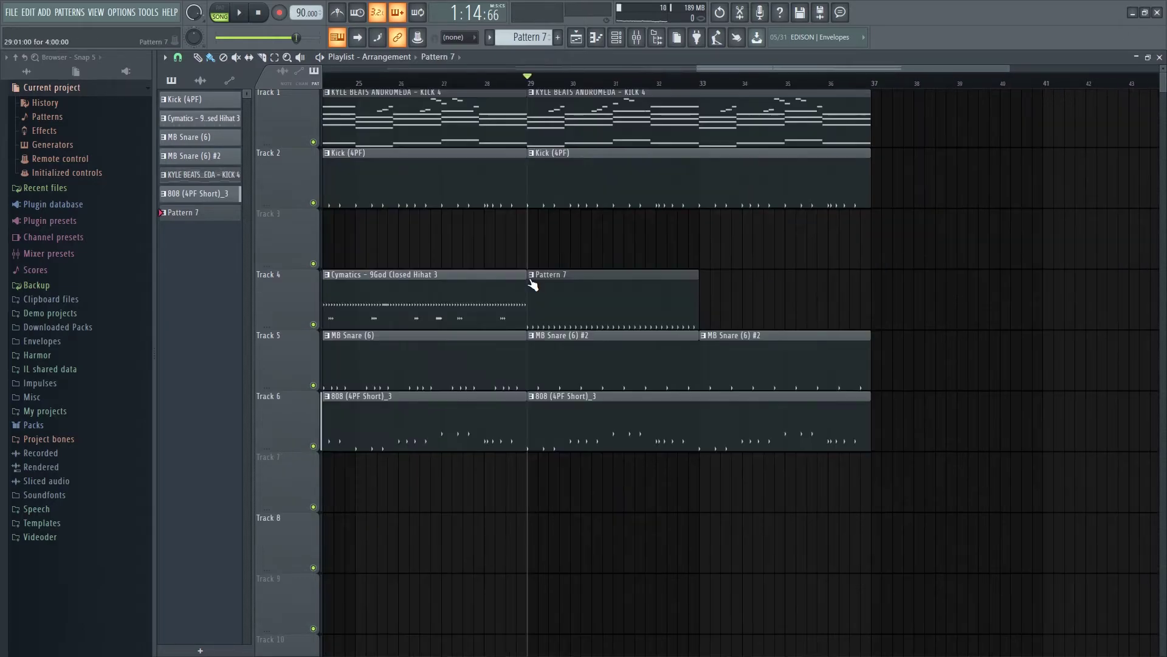
Make the Pattern 7 clip at bar 29 on Track 4 unique and extend it to bar 37
right_click(532, 276)
left_click(588, 358)
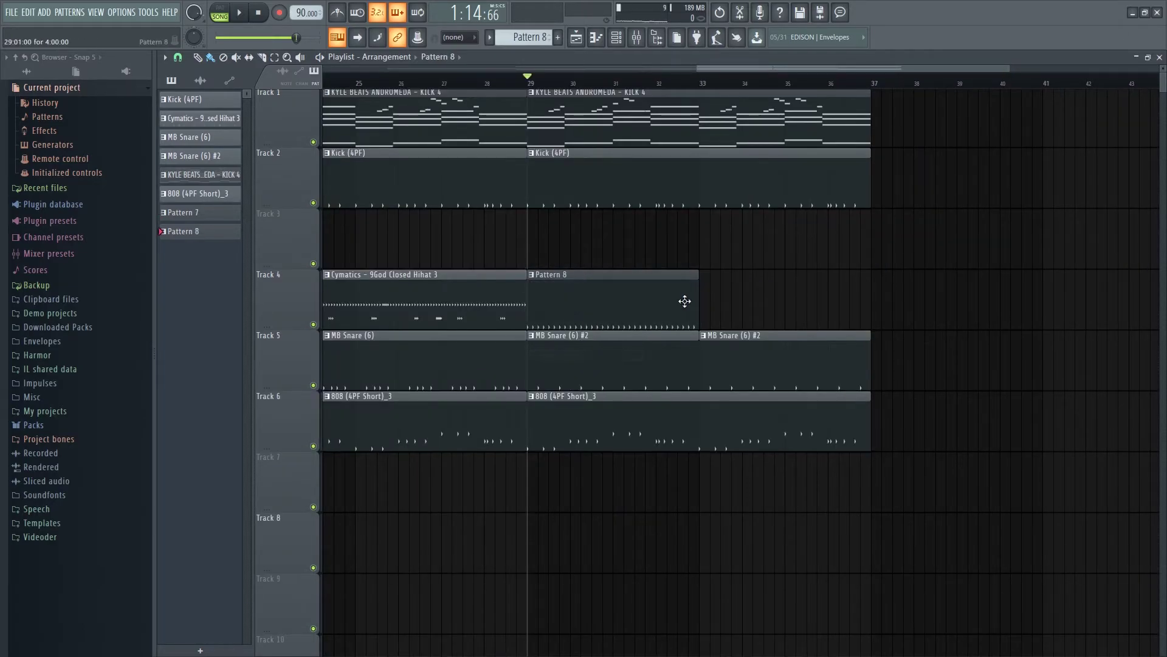
left_click_drag(699, 305, 871, 305)
Open the notes of the Cymatics - 9God Closed Hihat 3 channel in Pattern 8 for editing in the piano roll
double_click(776, 306)
key("F7")
key("F6")
right_click(299, 102)
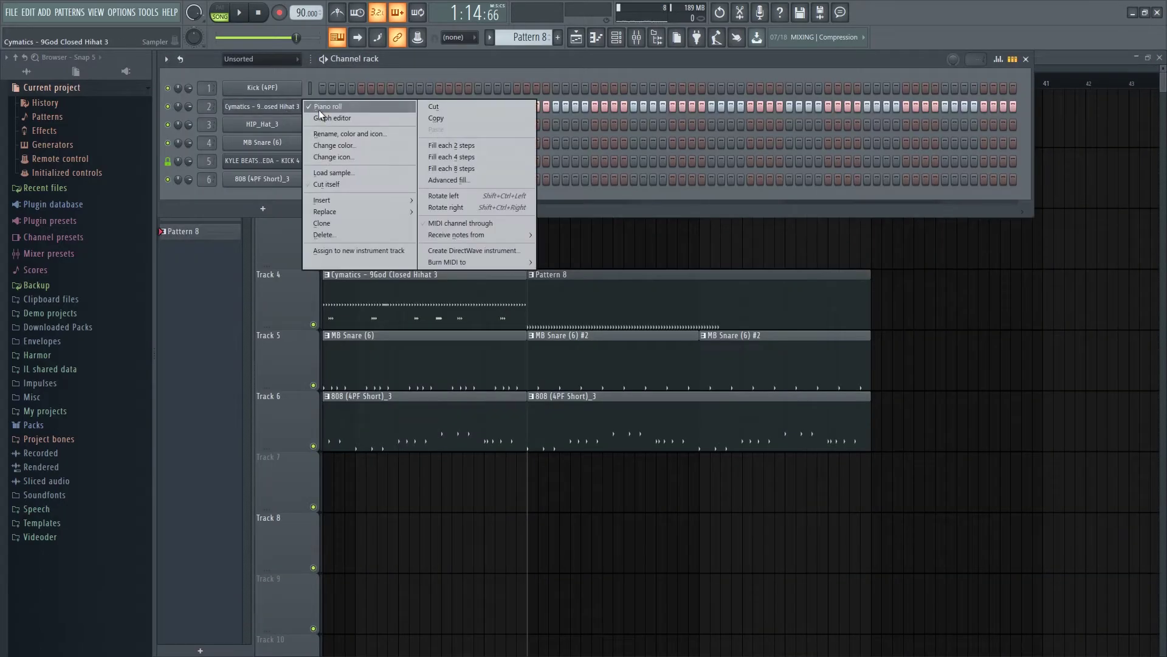
left_click(327, 116)
key("space")
right_click(302, 102)
left_click(331, 115)
right_click(301, 102)
left_click(317, 106)
Delete the hi-hat notes past bar 4 and duplicate the four-bar run to fill bars 5 to 8
left_click_drag(832, 225, 682, 321)
key("Delete")
key("ctrl+z")
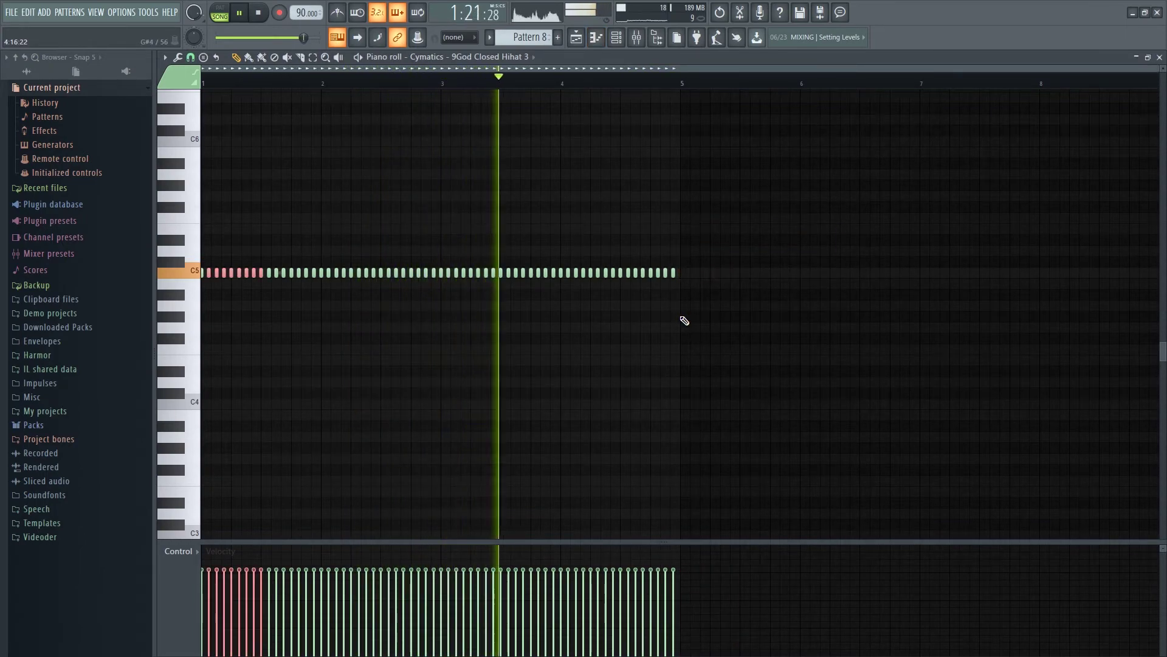
key("ctrl+z")
key("ctrl+z")
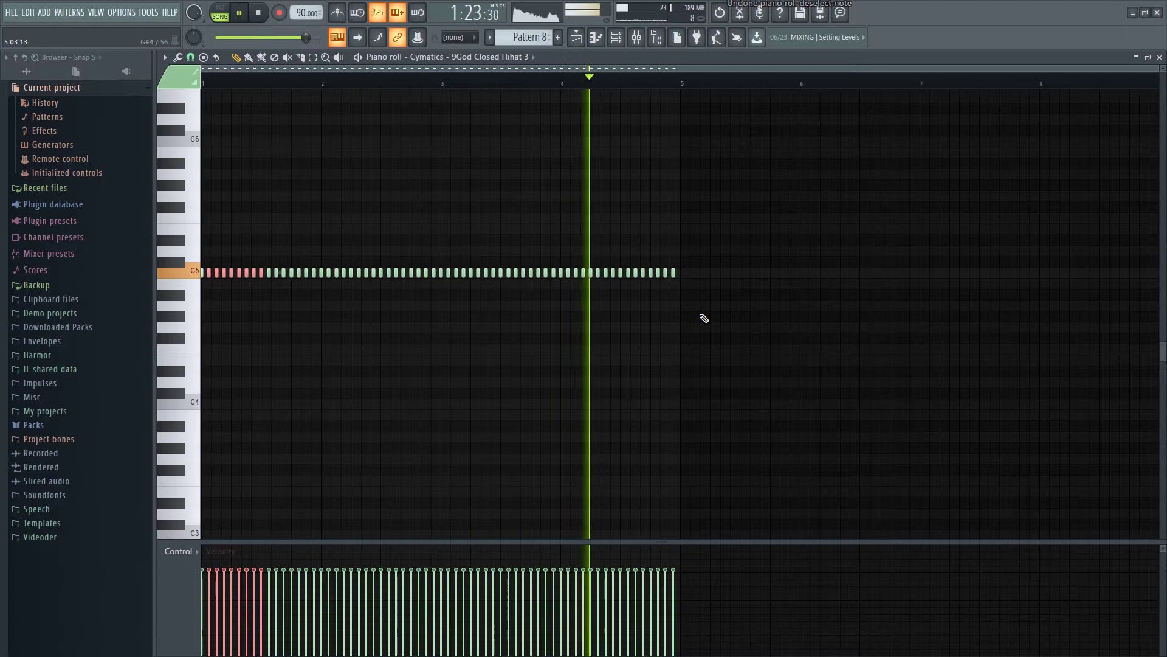
key("ctrl+alt+z")
key("ctrl+b")
scroll(650, 346, "down", 2)
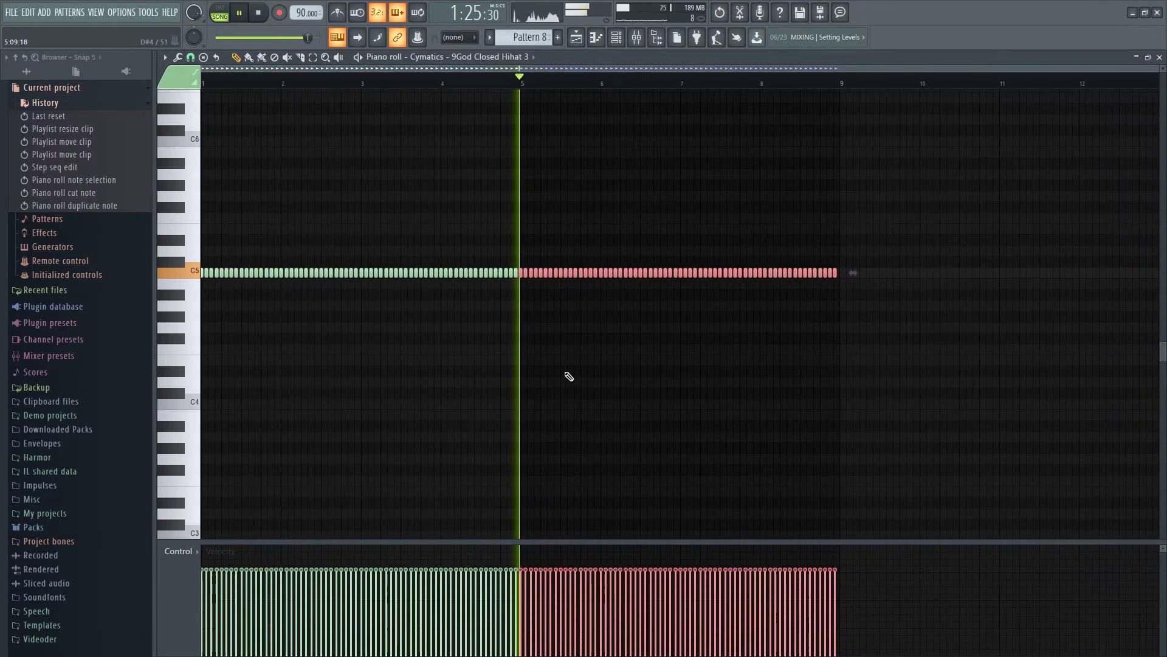
left_click(569, 375)
left_click(1160, 57)
Load Fruity Limiter into the tenth effect slot of the Master track and play the song briefly through it
left_click(865, 477)
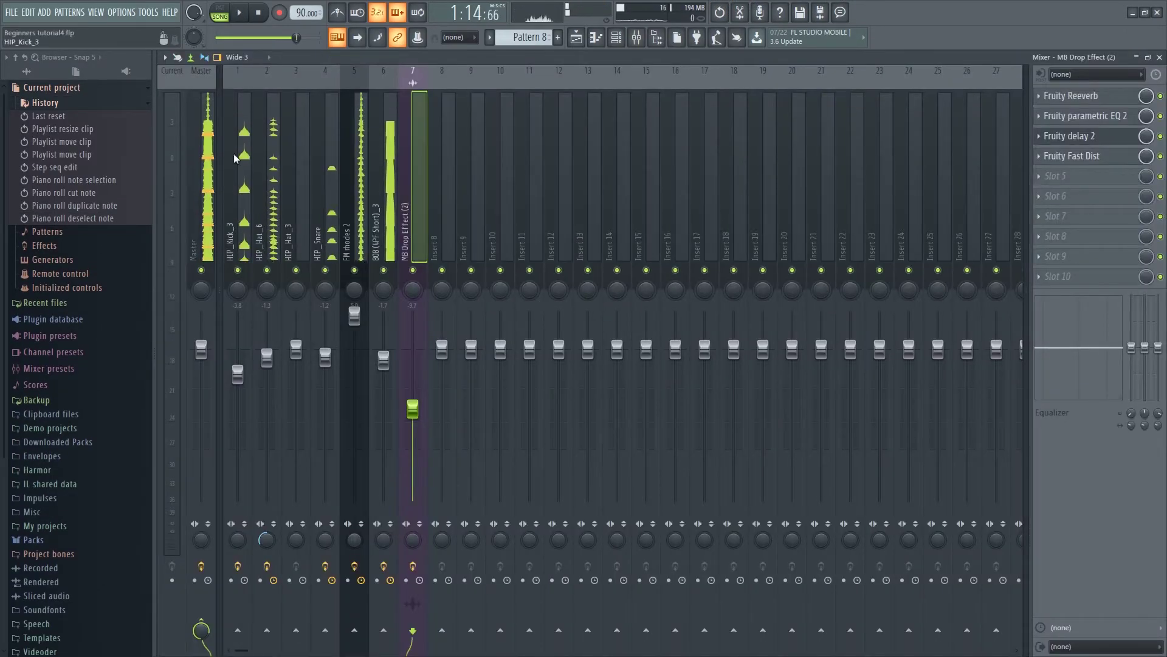
left_click(203, 195)
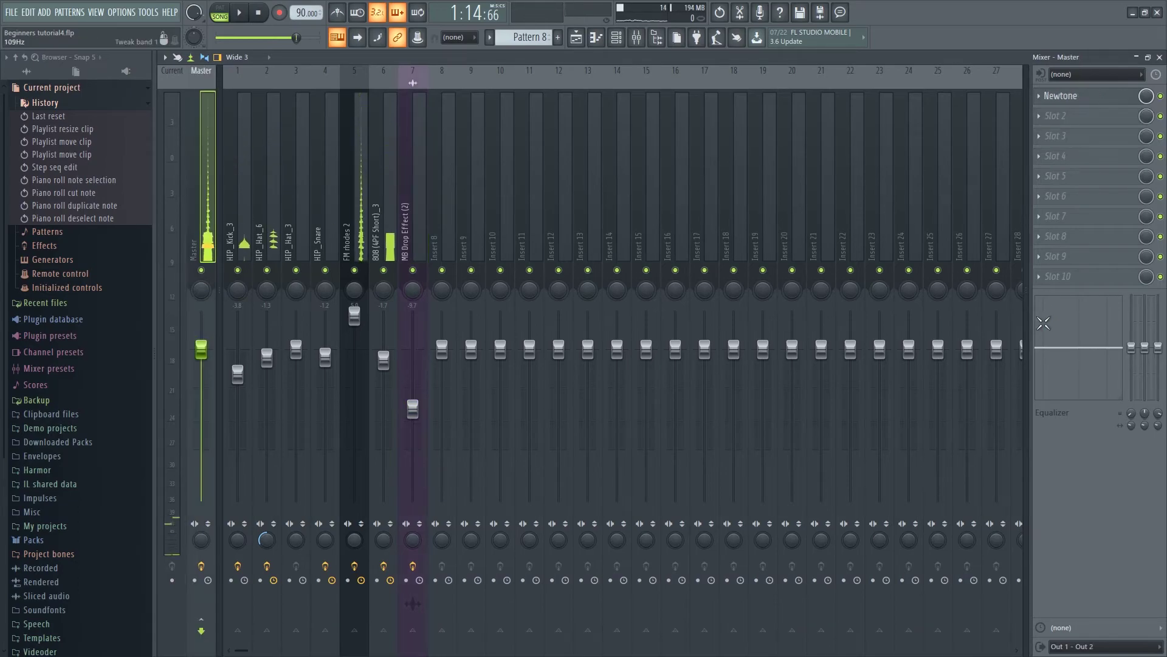
left_click(1046, 278)
left_click(660, 307)
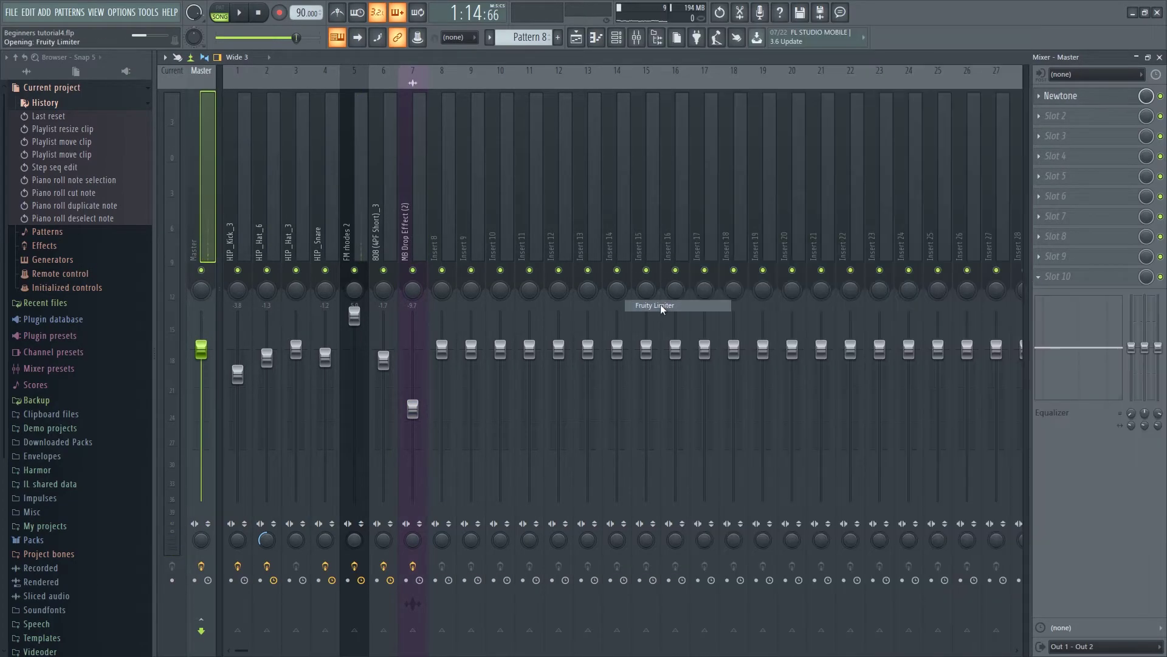
key("space")
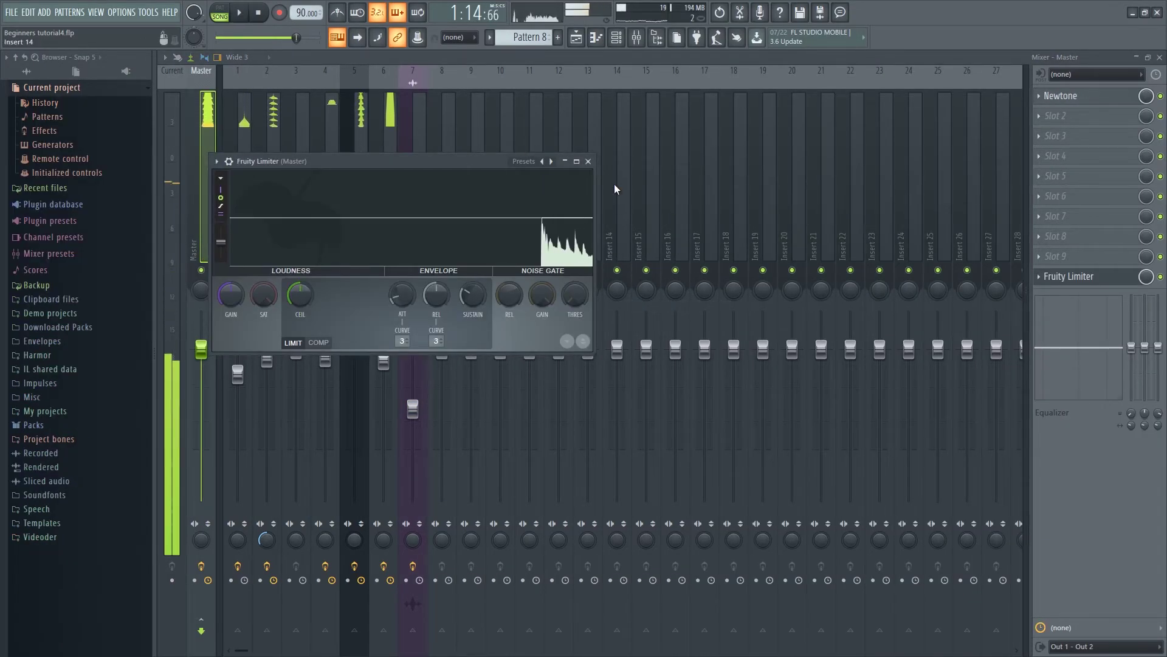
key("space")
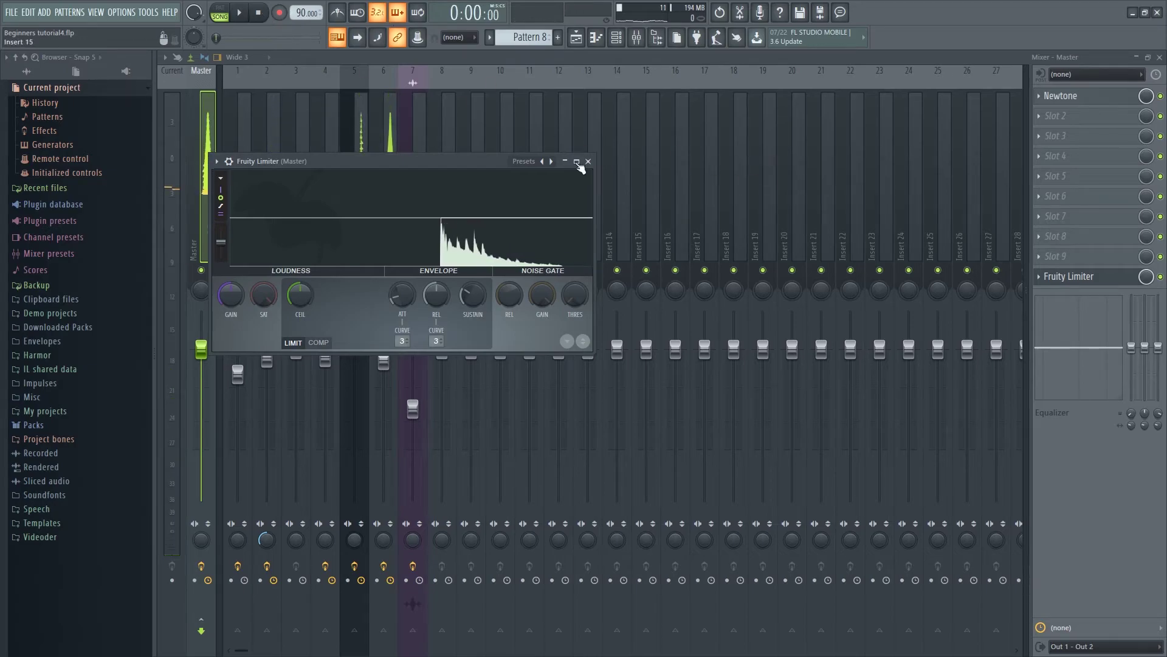
Try raising the ceiling of the Master's Fruity Limiter and reset it to its default value
left_click_drag(431, 163, 576, 191)
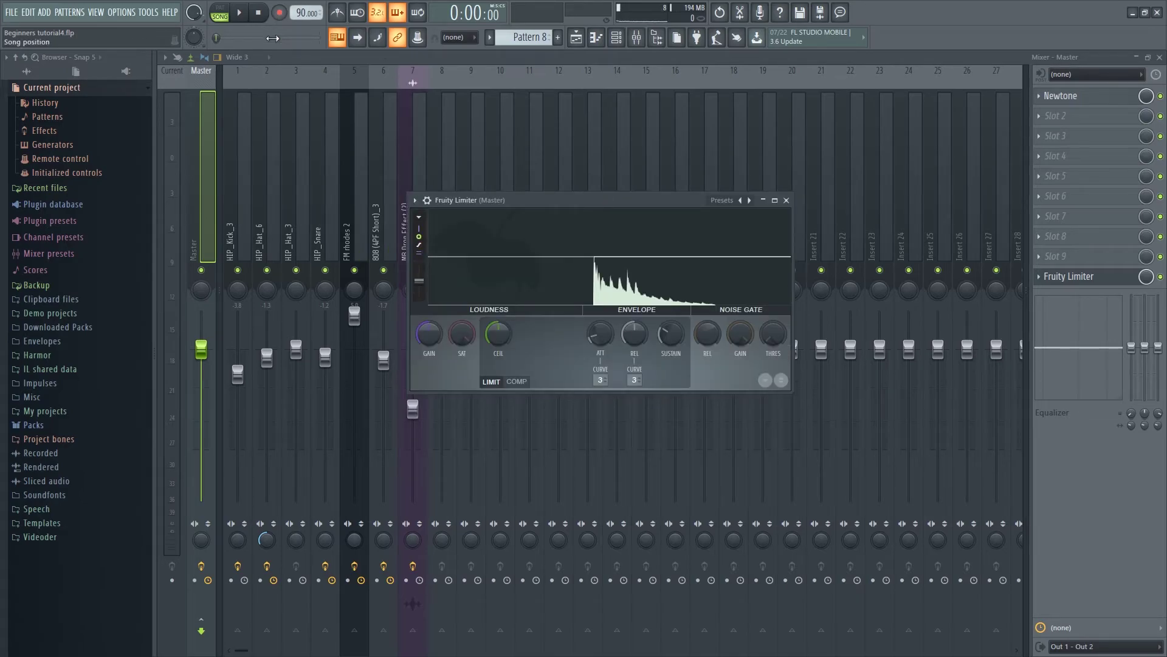
left_click_drag(629, 205, 596, 174)
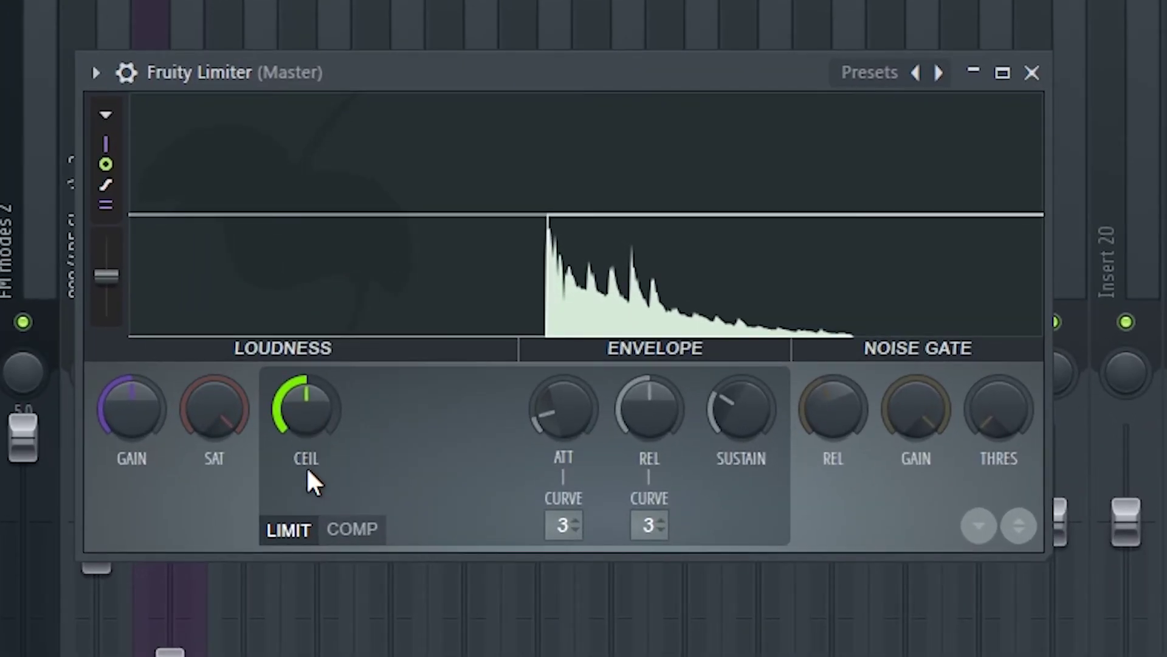
left_click_drag(309, 422, 300, 399)
right_click(315, 417)
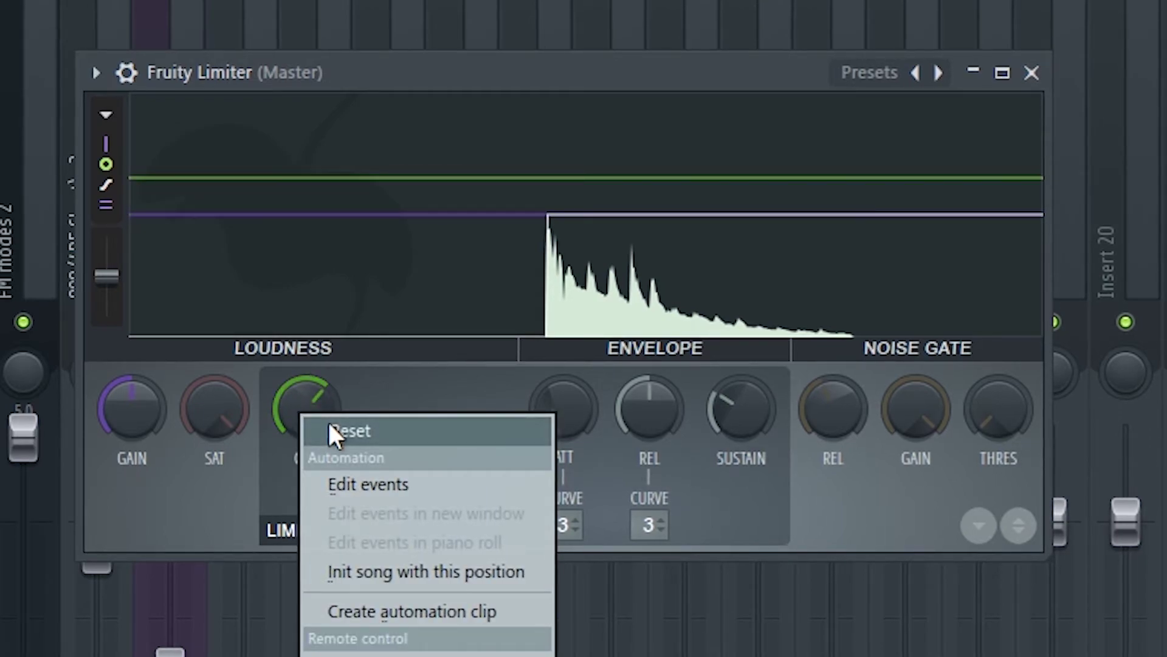
left_click(327, 423)
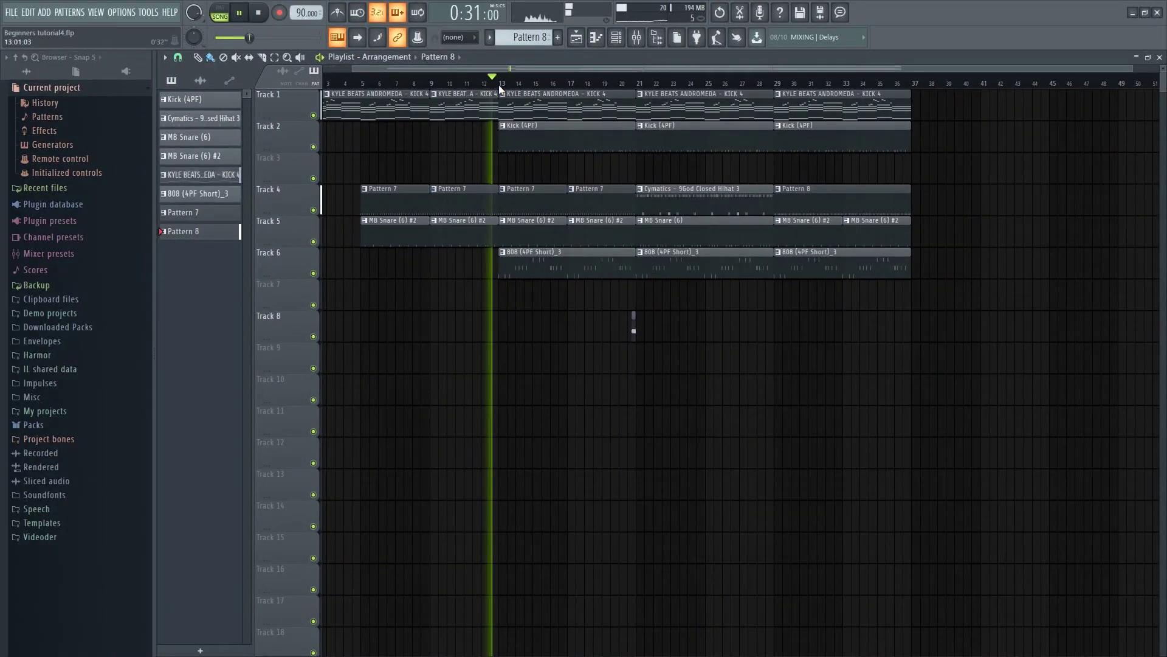
Check the Master track's level during playback and open its Fruity Limiter
key("F9")
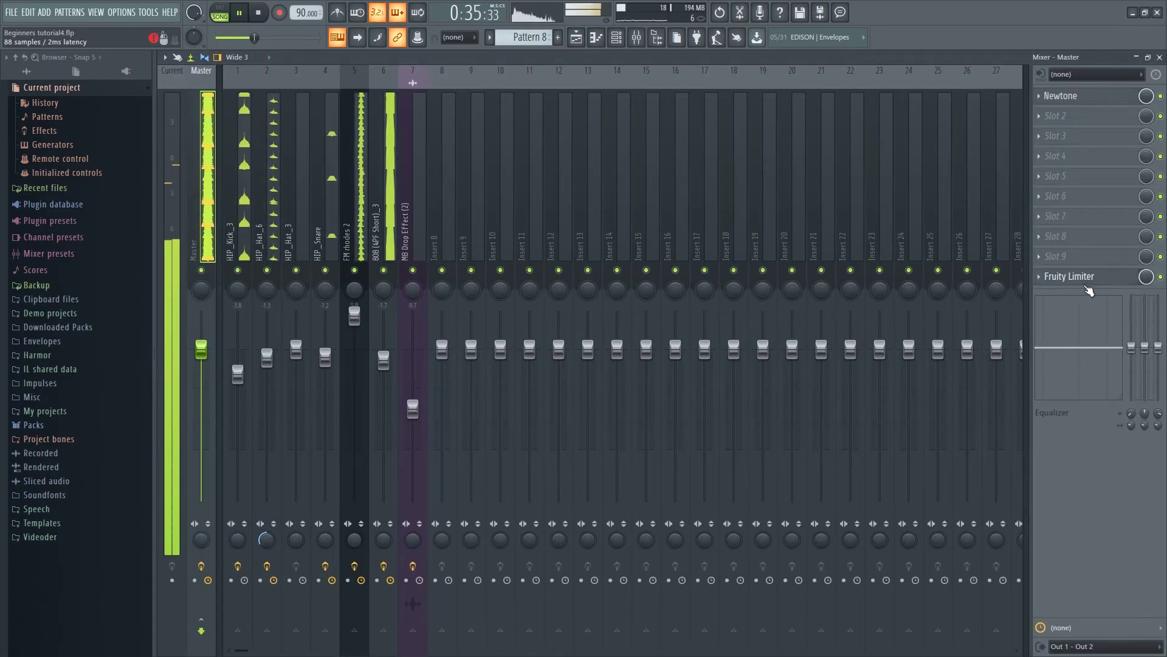
left_click(1073, 276)
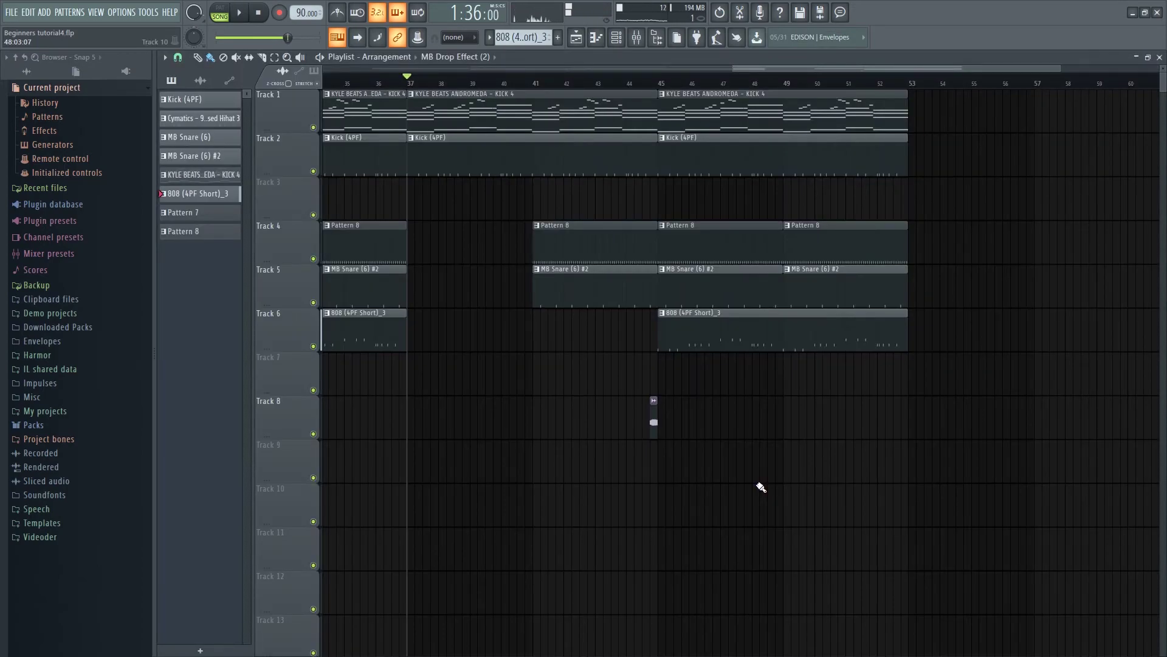
scroll(687, 383, "down", 3)
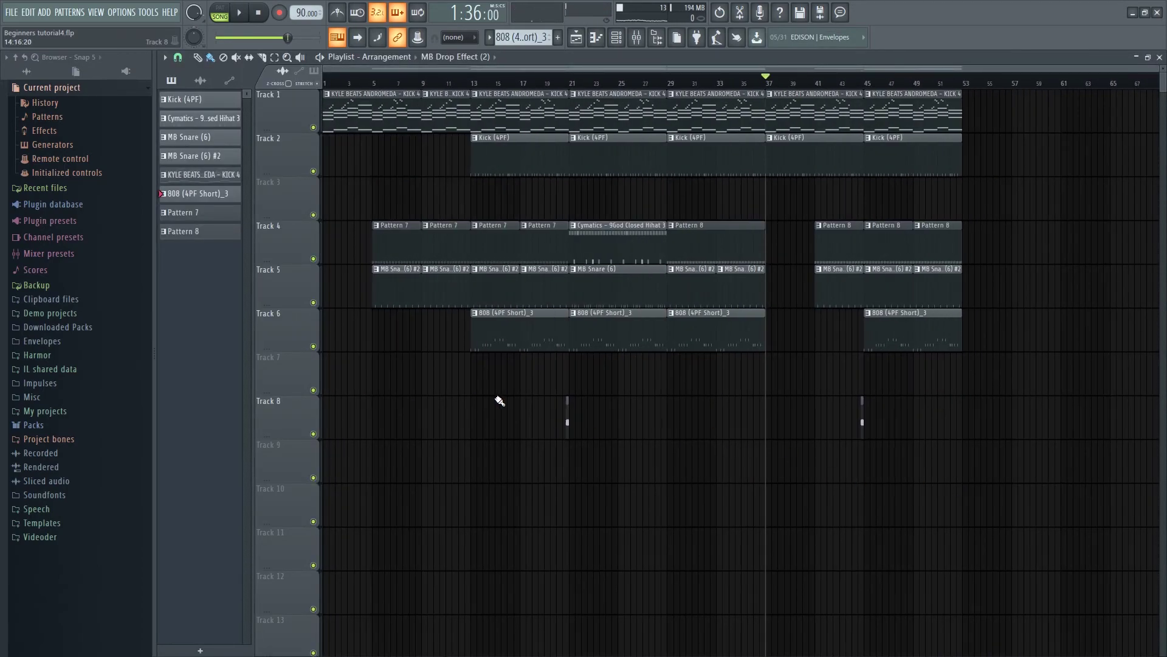
scroll(880, 435, "up", 2)
scroll(716, 365, "down", 2)
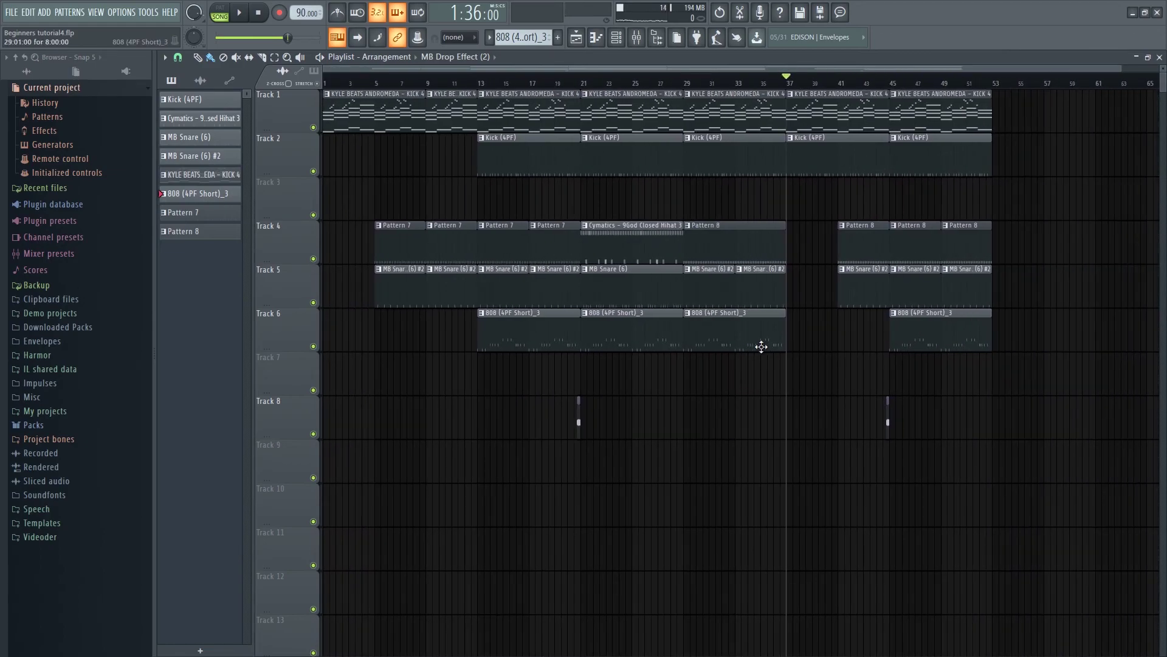